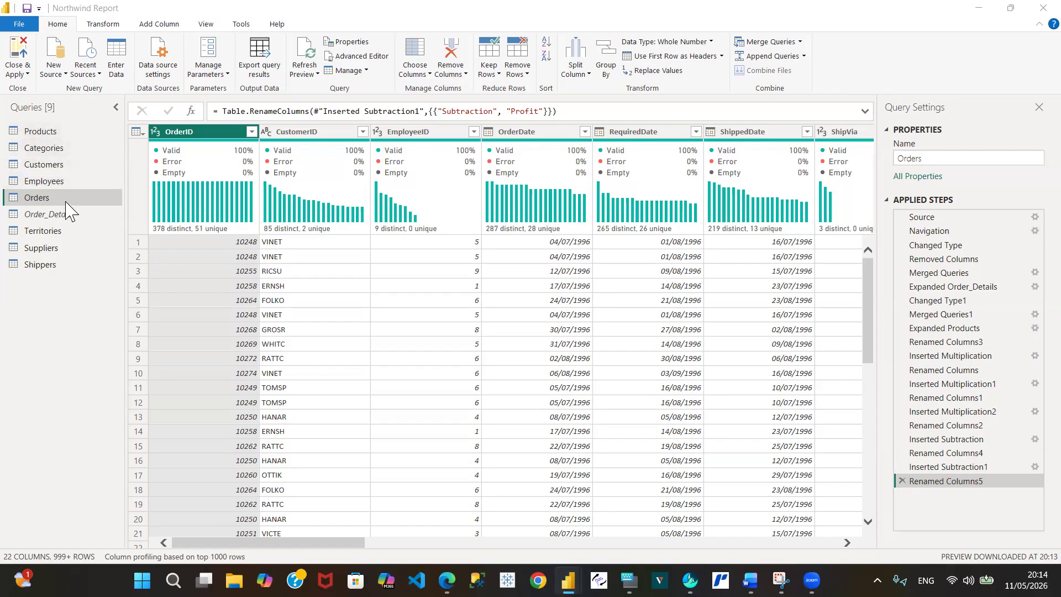
Examine the columns and data quality of the Products, Categories and Customers queries, including the Customers address columns
{"action": "left_click", "coordinate": [66, 132]}
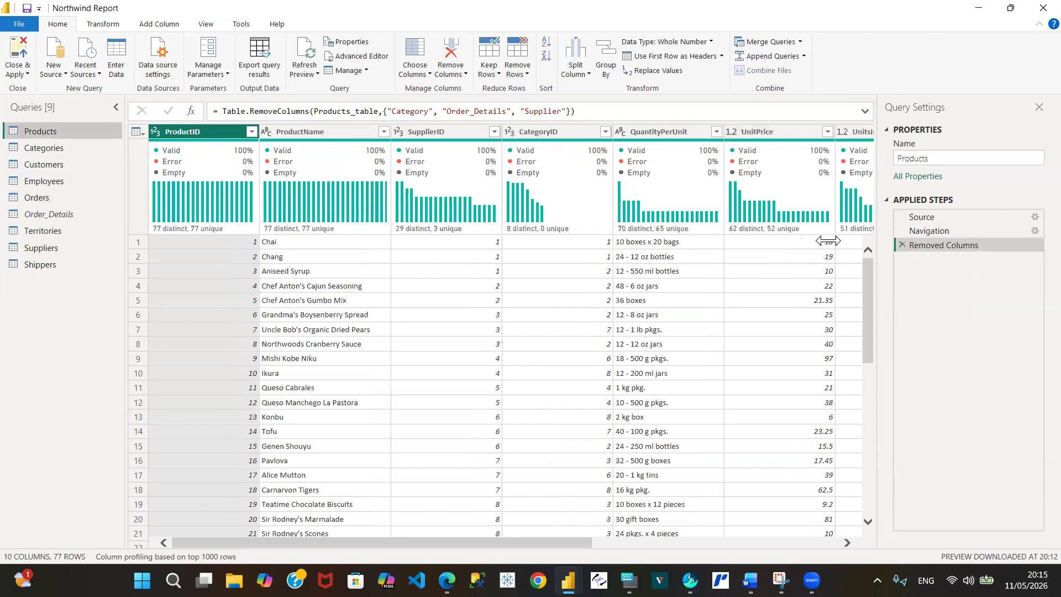
{"action": "left_click", "coordinate": [57, 150]}
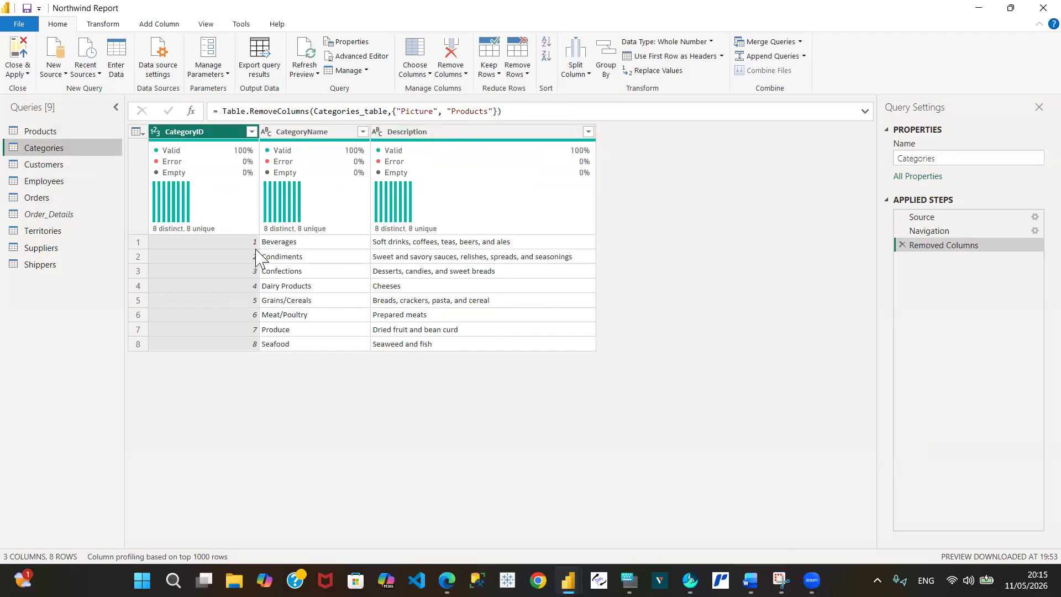
{"action": "left_click", "coordinate": [51, 166]}
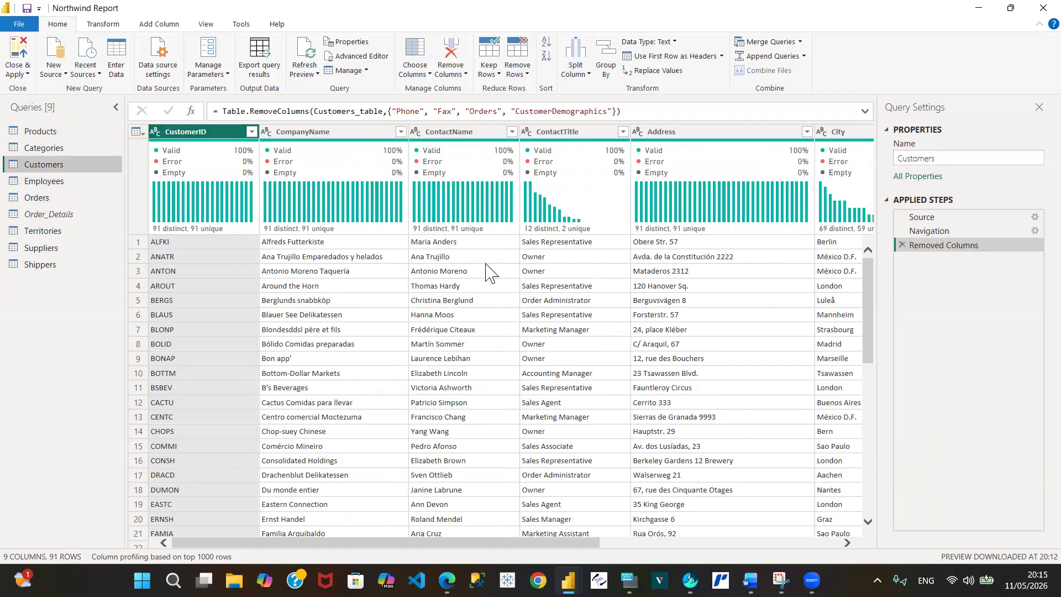
{"action": "left_click", "coordinate": [817, 544]}
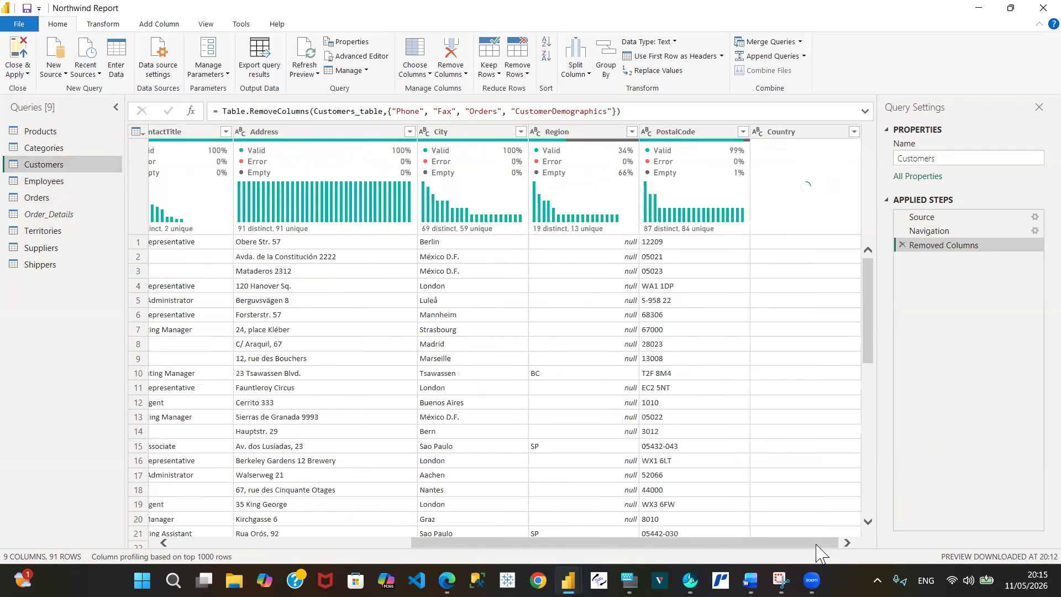
Refresh the data preview of the Employees query
{"action": "left_click", "coordinate": [68, 191]}
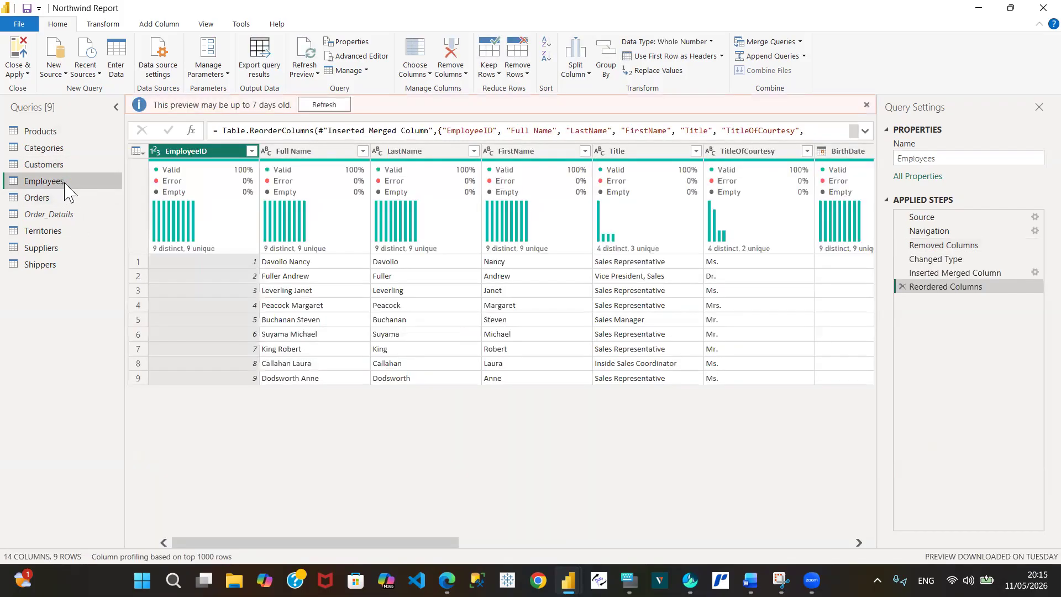
{"action": "left_click", "coordinate": [323, 105]}
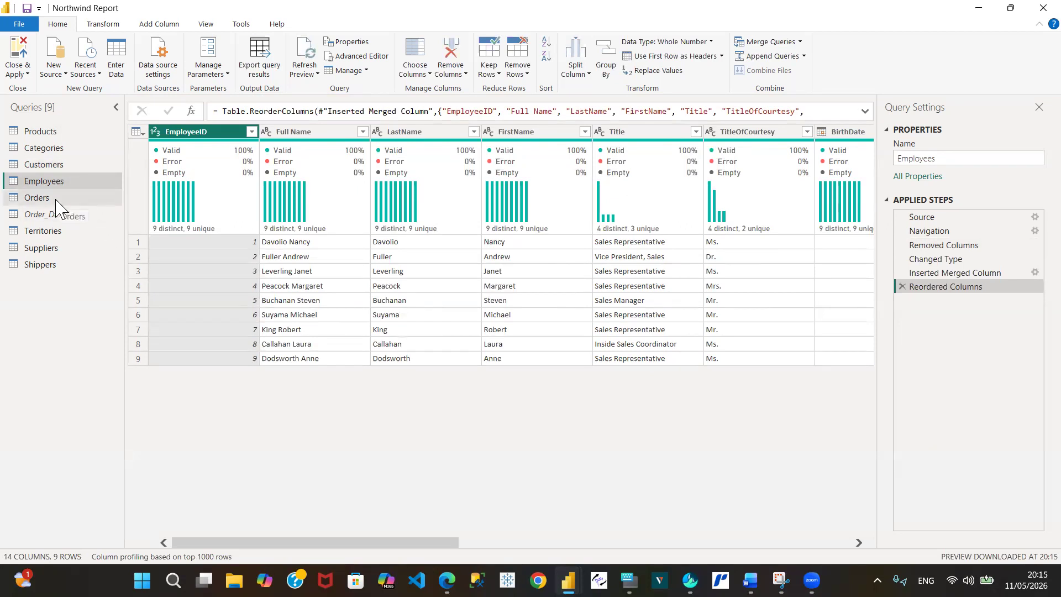
Examine the data previews of the Territories, Suppliers and Shippers queries
{"action": "left_click", "coordinate": [63, 232]}
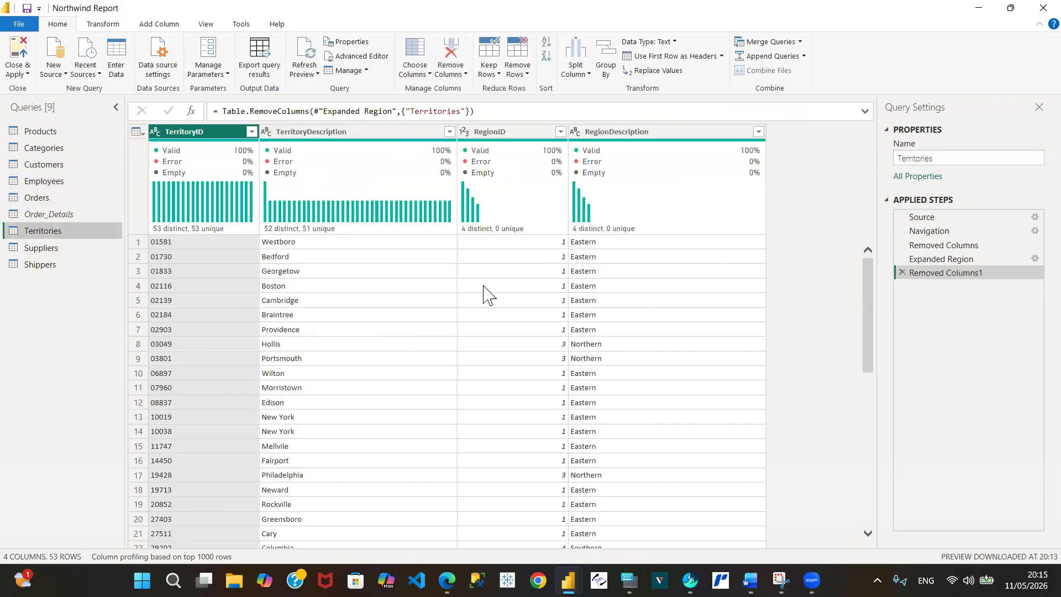
{"action": "left_click", "coordinate": [52, 249]}
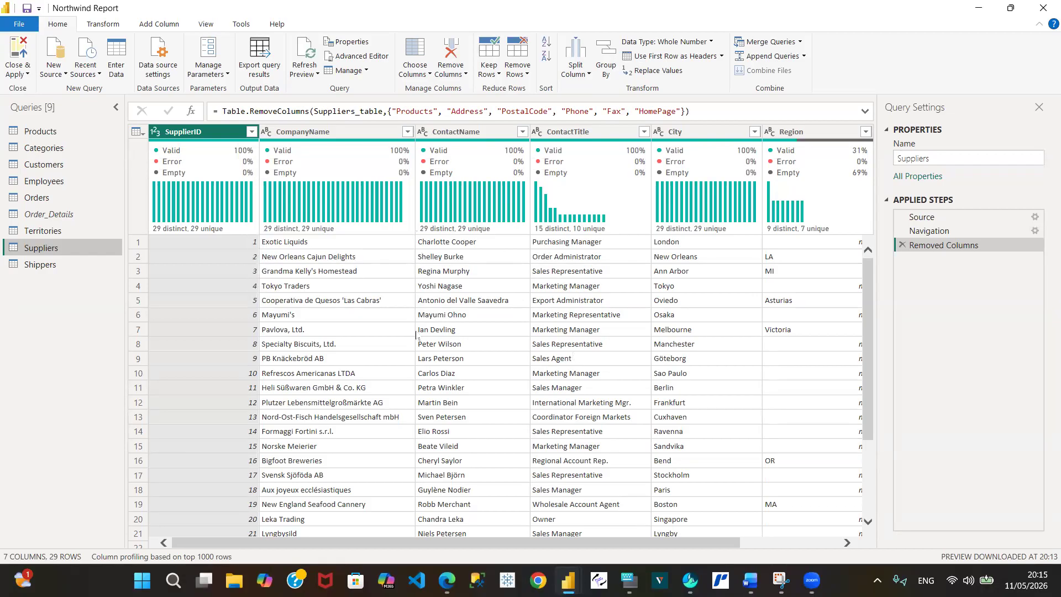
{"action": "left_click", "coordinate": [55, 266]}
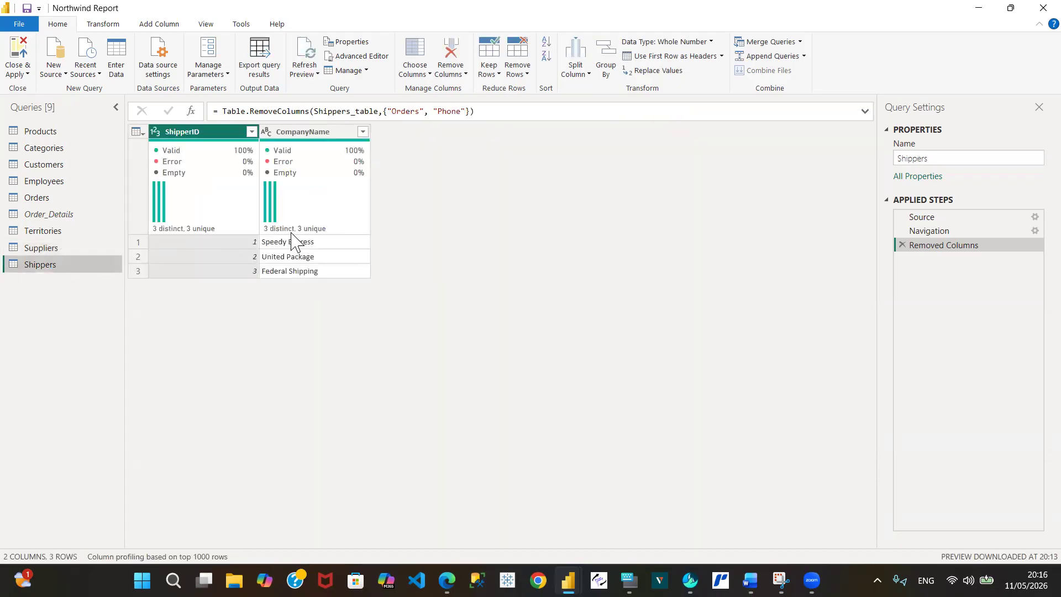
Examine the Orders query's columns from OrderID through the shipping details to ProductID, UnitPrice(Cost), Quantity and Discount
{"action": "left_click", "coordinate": [43, 198]}
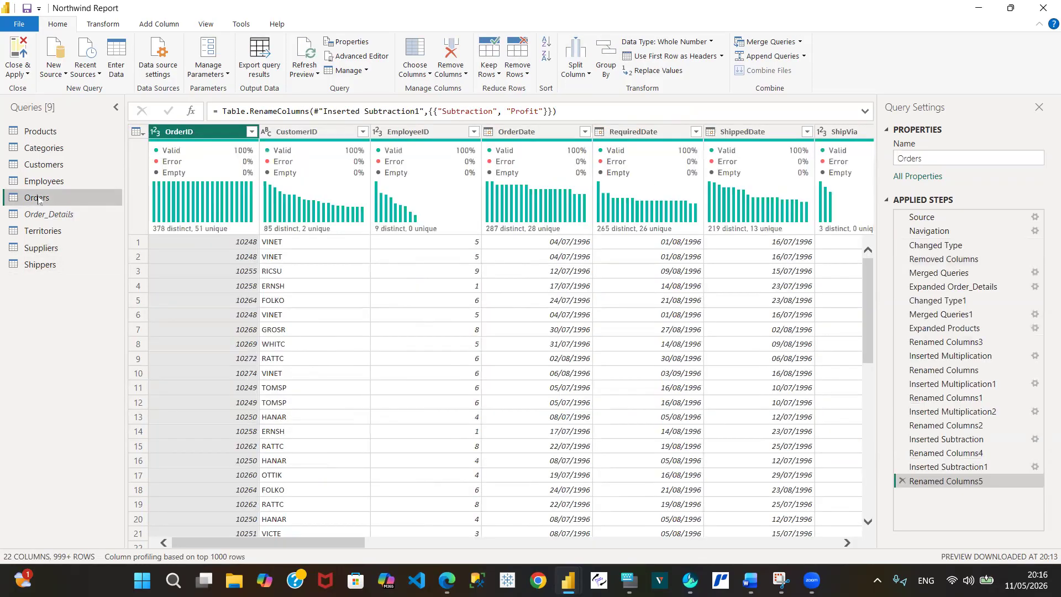
{"action": "mouse_move", "coordinate": [215, 151]}
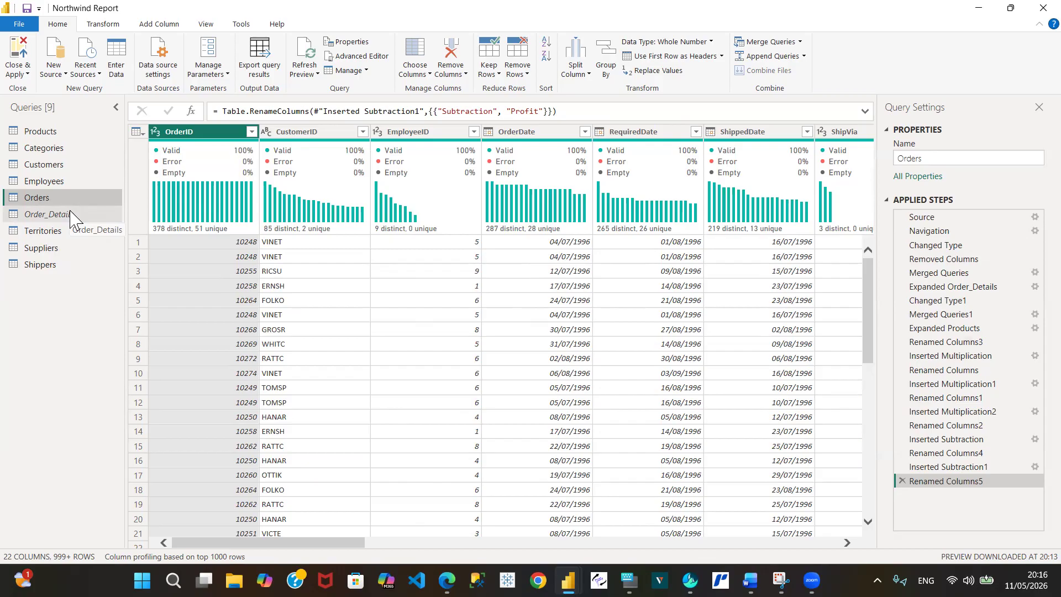
{"action": "mouse_move", "coordinate": [221, 201]}
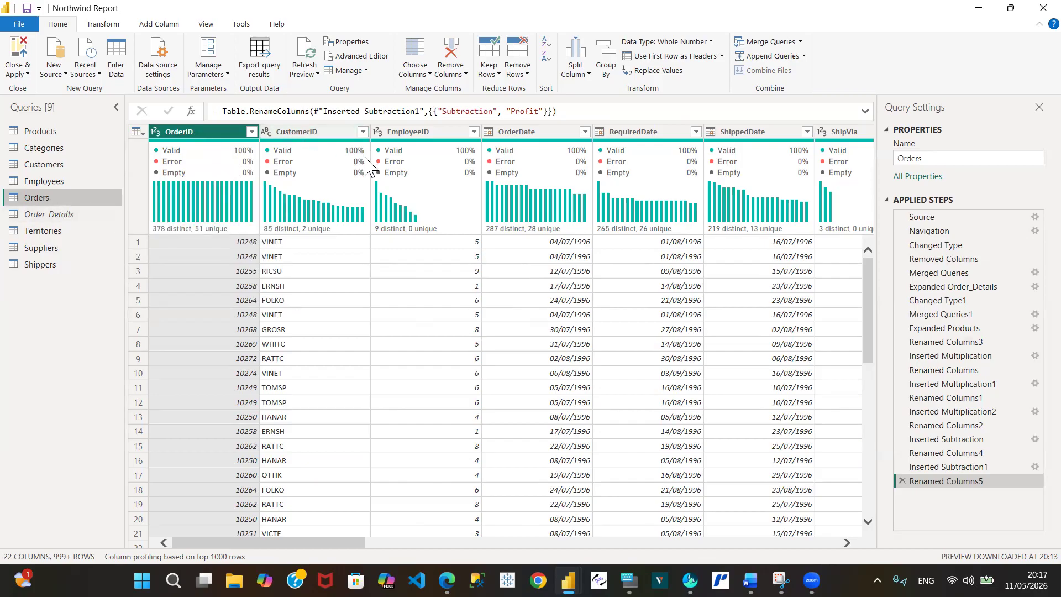
{"action": "mouse_move", "coordinate": [365, 166]}
{"action": "left_click_drag", "start_coordinate": [849, 544], "coordinate": [849, 545]}
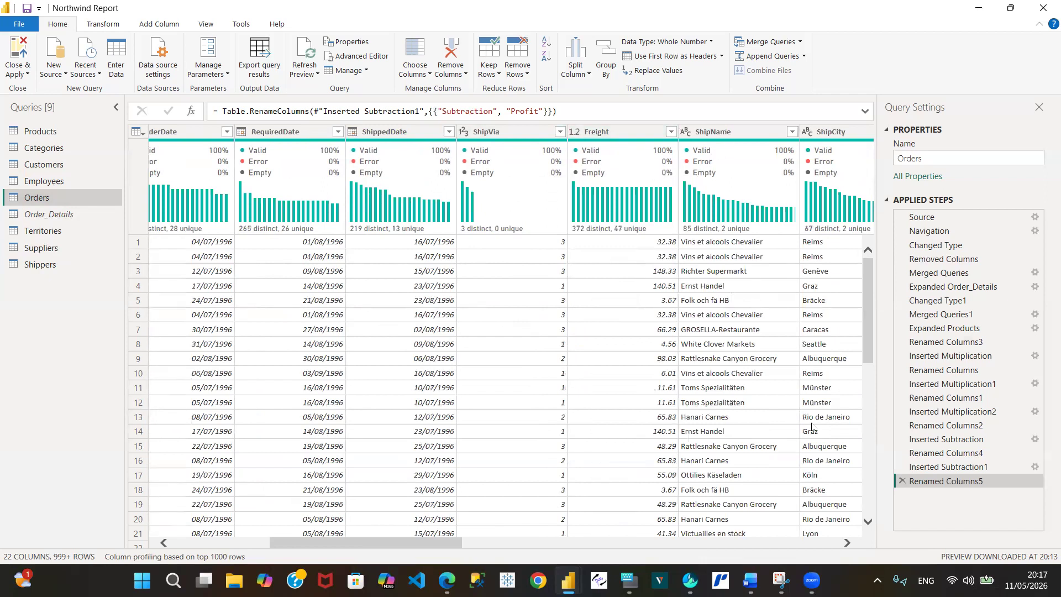
{"action": "left_click", "coordinate": [847, 543]}
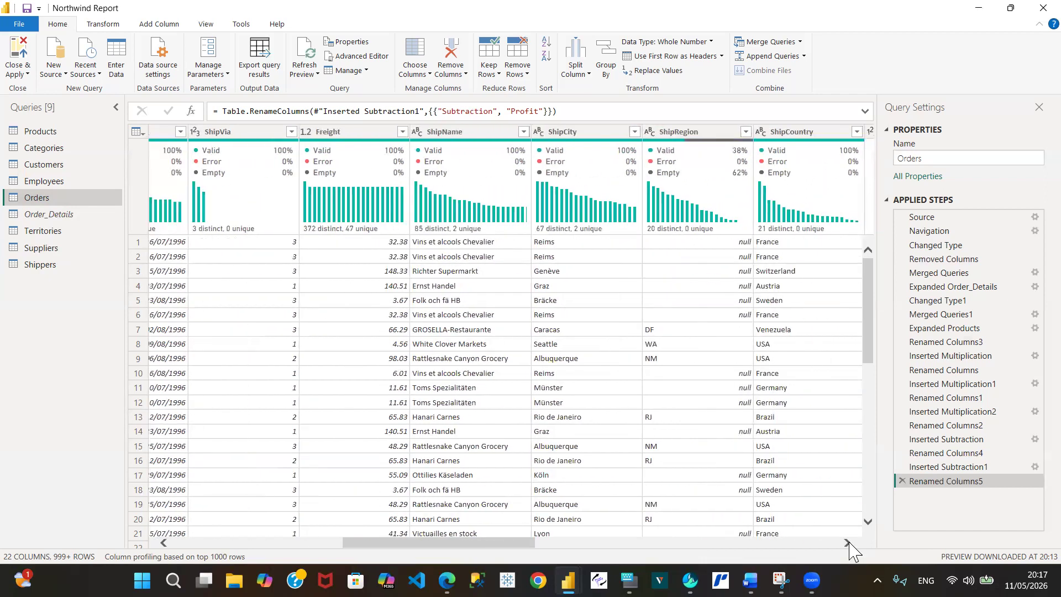
{"action": "left_click", "coordinate": [847, 543]}
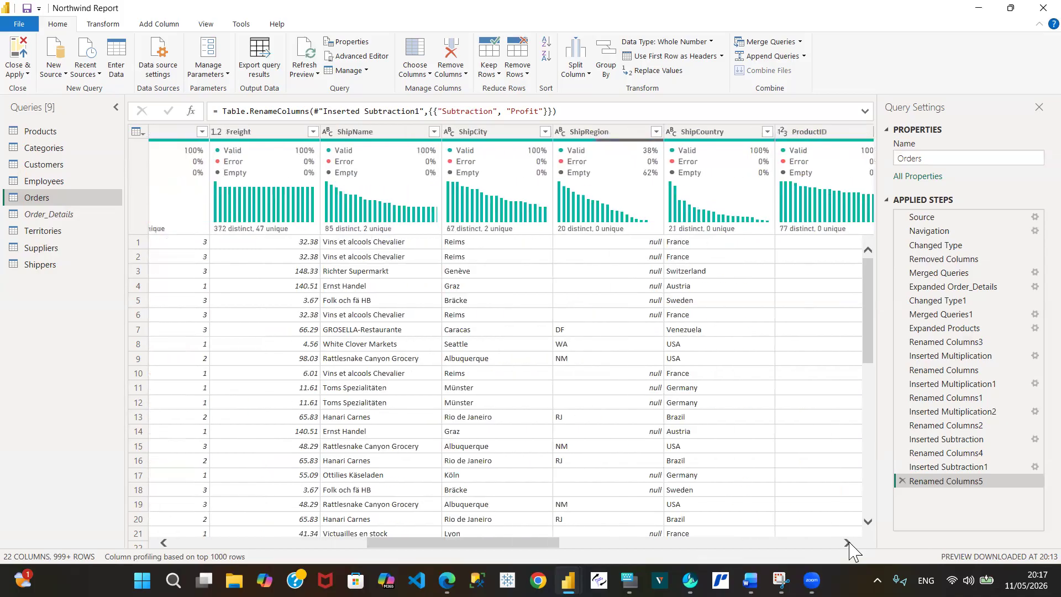
{"action": "left_click", "coordinate": [847, 542]}
{"action": "left_click", "coordinate": [847, 543]}
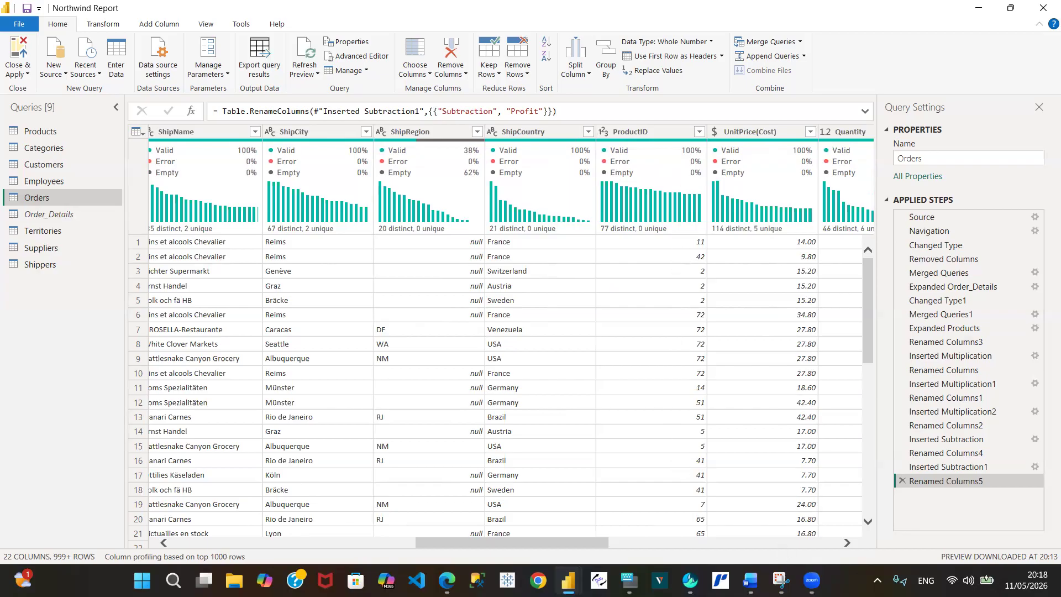
{"action": "left_click", "coordinate": [845, 544]}
{"action": "left_click", "coordinate": [846, 544]}
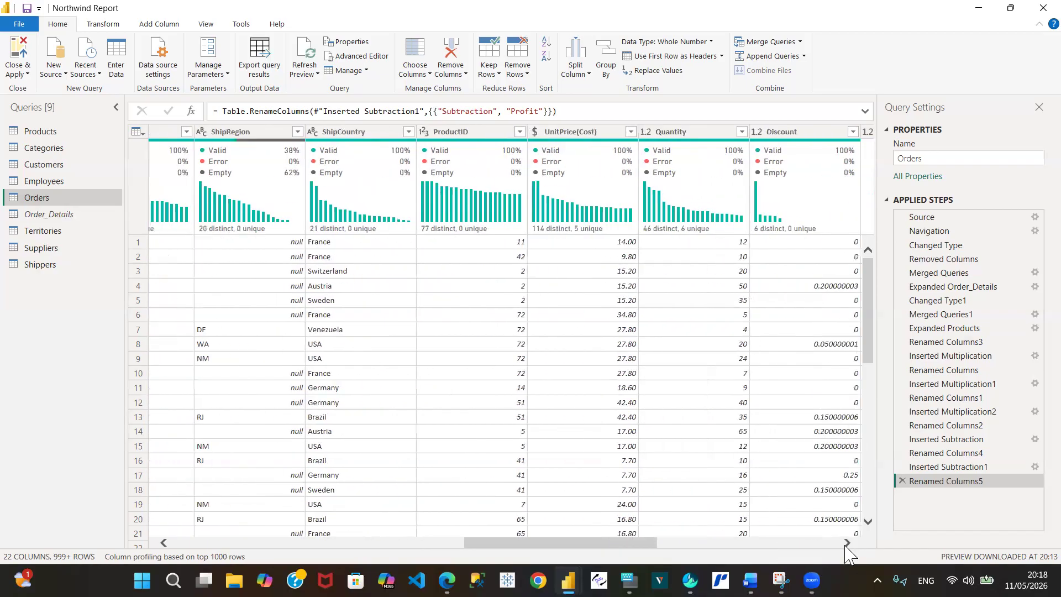
{"action": "left_click", "coordinate": [846, 544]}
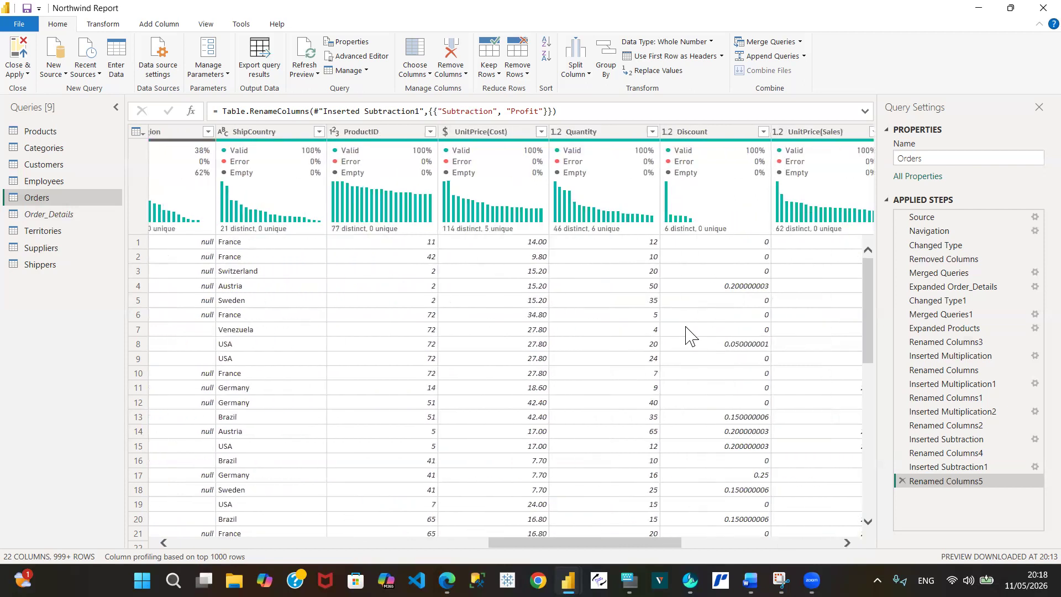
Examine the Orders query's calculated columns: Total CostPrice, Initial SalesPrice, Discount Amount, Total SalesPrice and Profit
{"action": "mouse_move", "coordinate": [526, 144]}
{"action": "left_click", "coordinate": [847, 543]}
{"action": "left_click", "coordinate": [847, 542]}
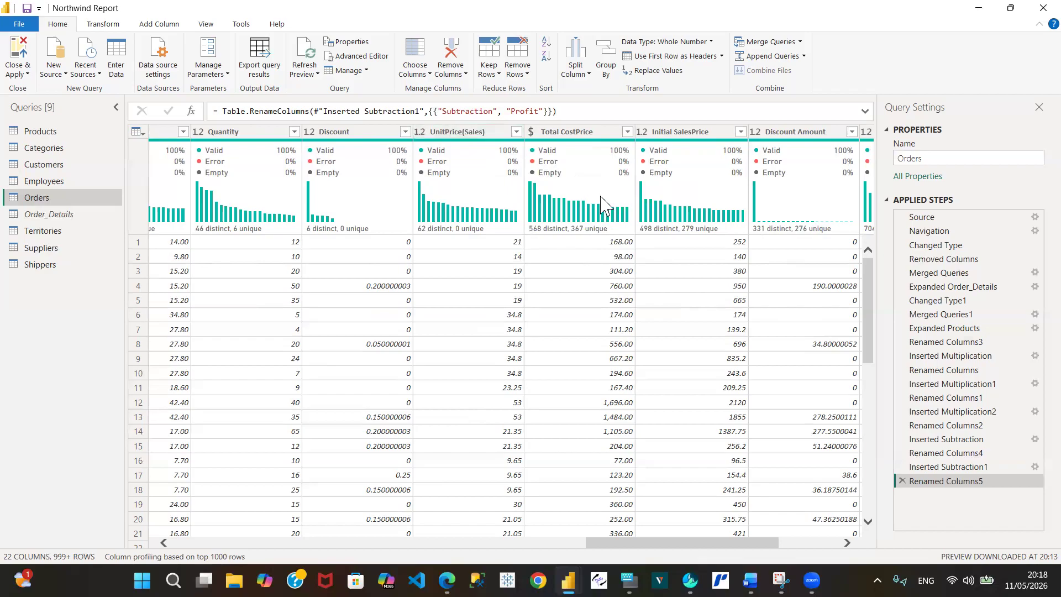
{"action": "mouse_move", "coordinate": [617, 151]}
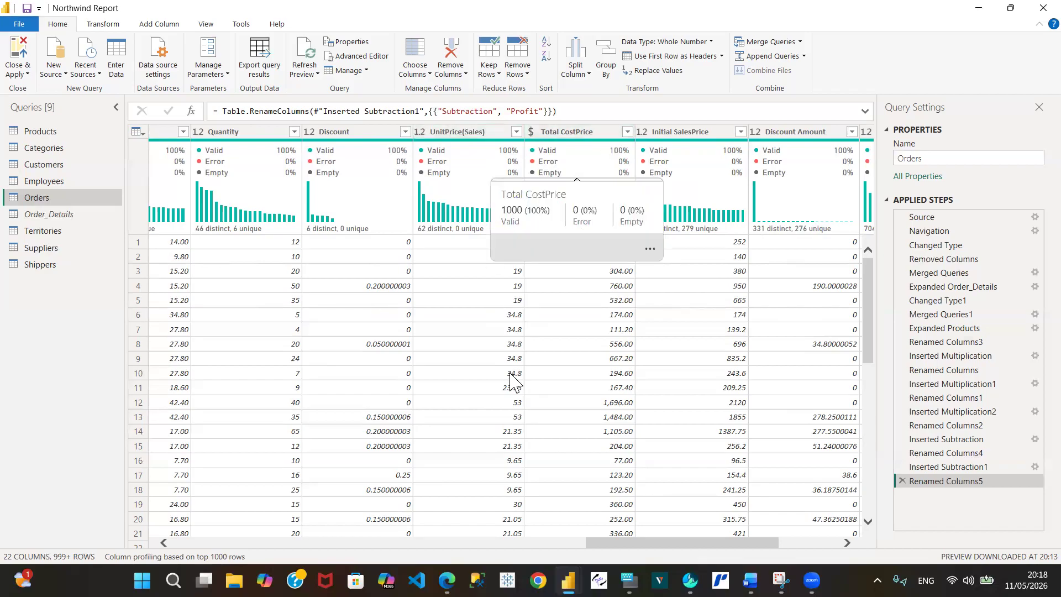
{"action": "mouse_move", "coordinate": [574, 176]}
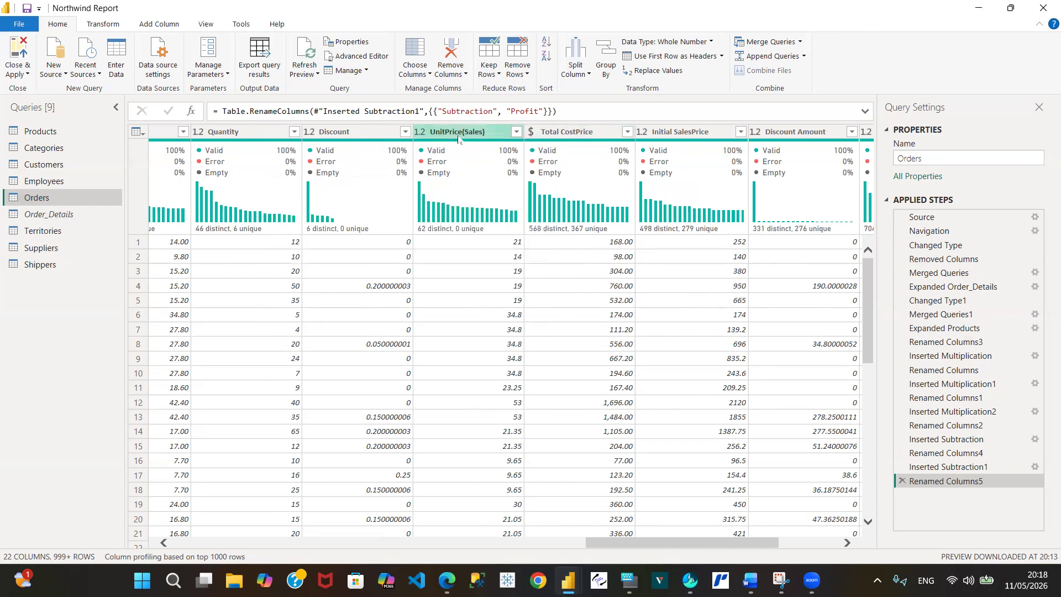
{"action": "left_click", "coordinate": [291, 246]}
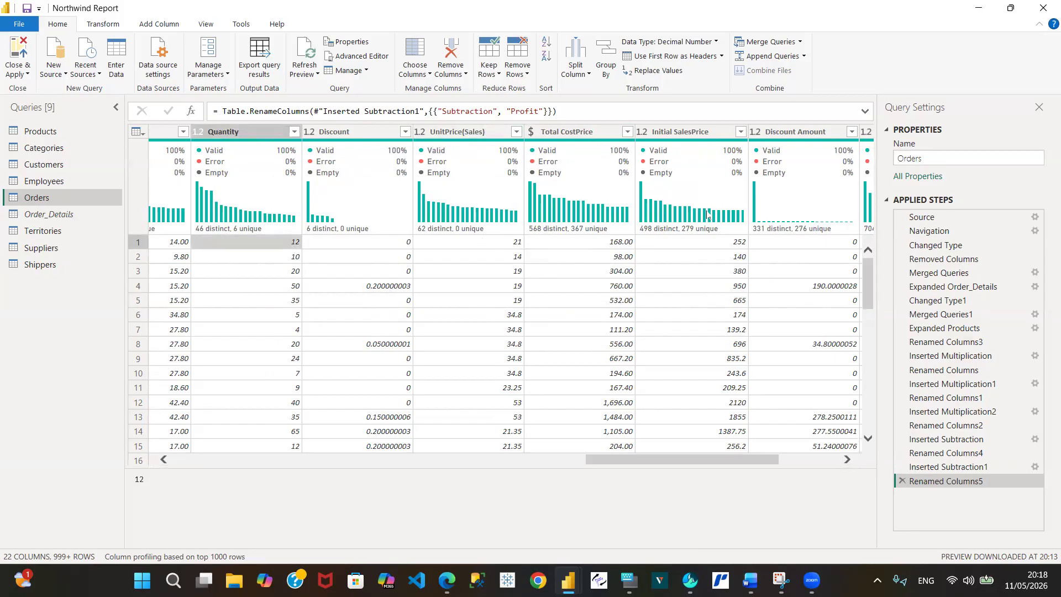
{"action": "left_click", "coordinate": [847, 459]}
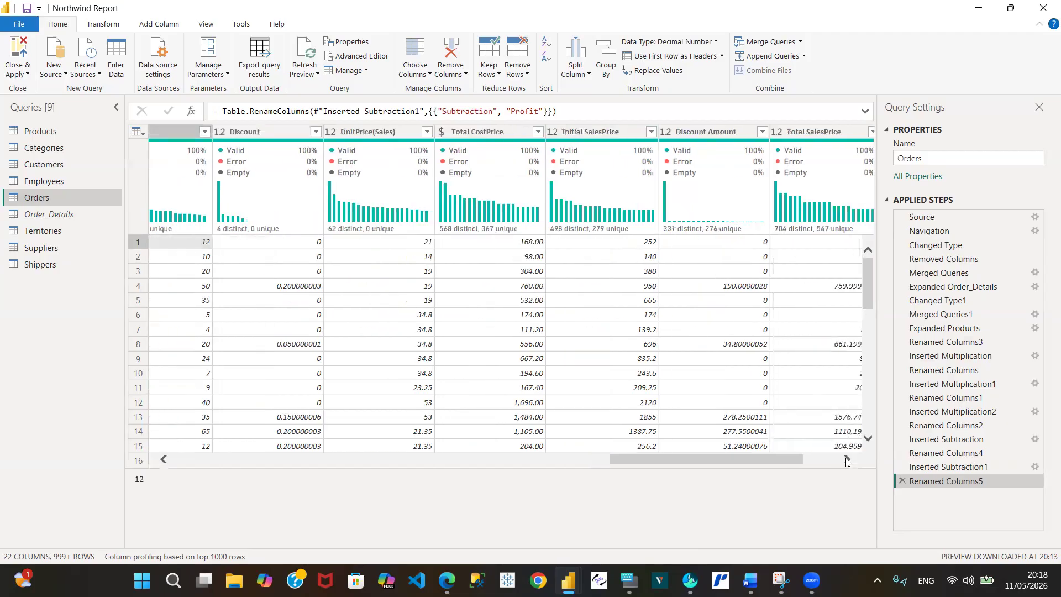
{"action": "left_click", "coordinate": [847, 459]}
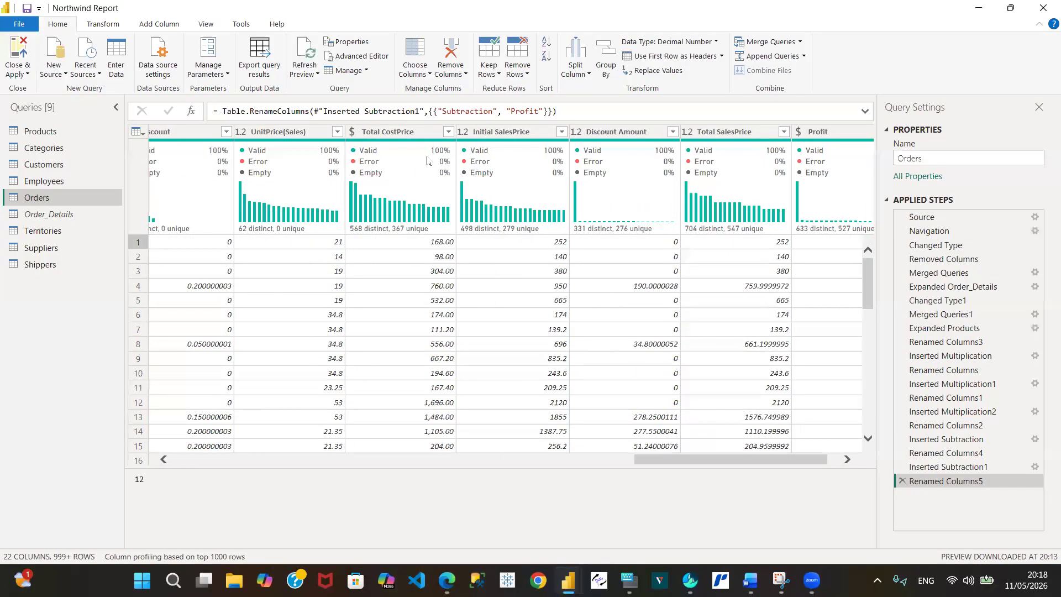
{"action": "mouse_move", "coordinate": [442, 156]}
{"action": "left_click", "coordinate": [847, 459]}
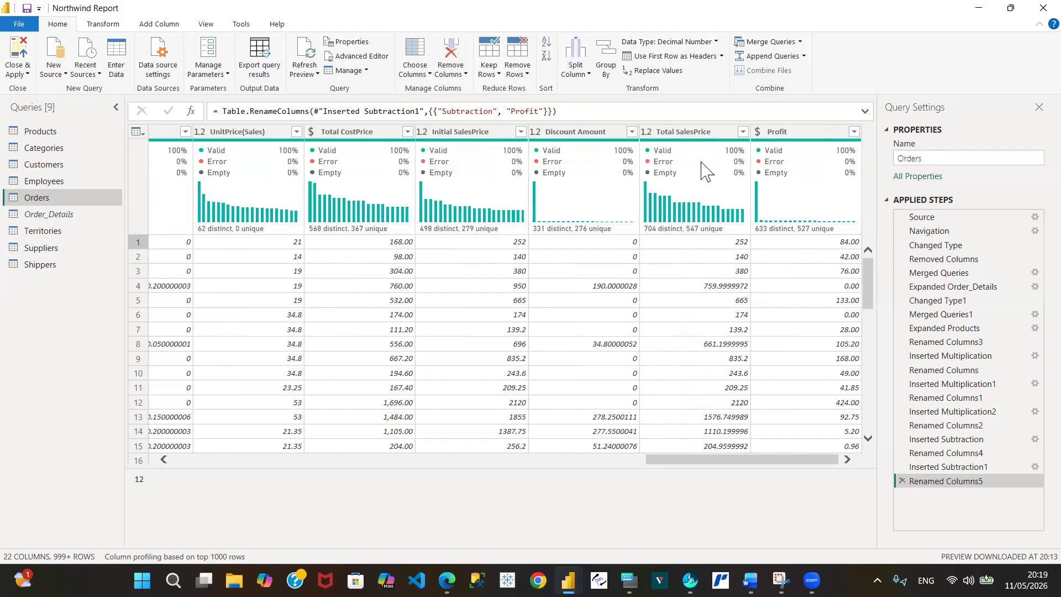
{"action": "mouse_move", "coordinate": [704, 169]}
{"action": "mouse_move", "coordinate": [205, 217]}
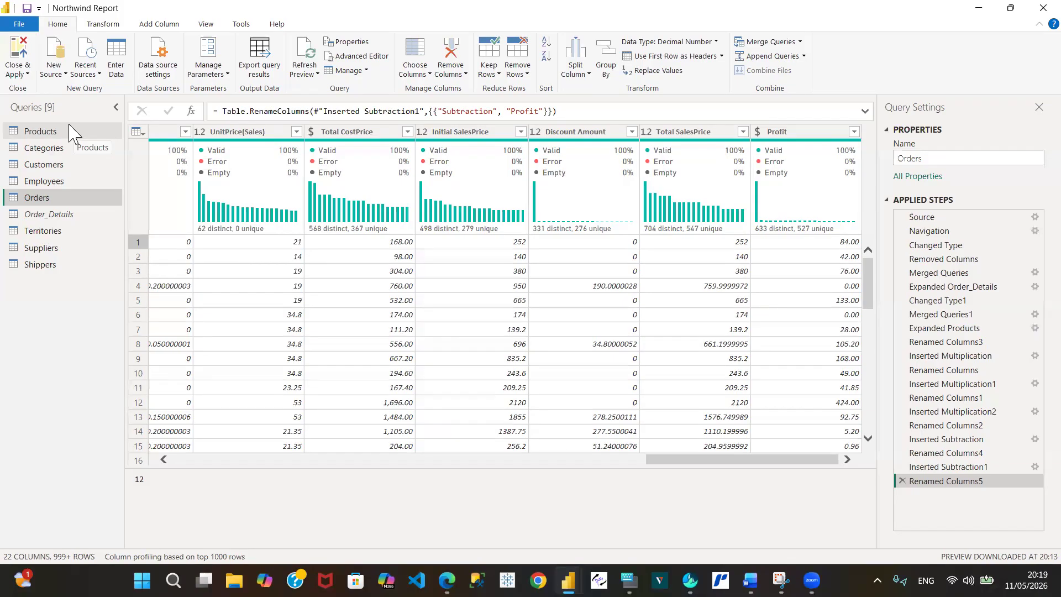
Apply the pending query changes and close the query editor to return to the report
{"action": "left_click", "coordinate": [148, 57]}
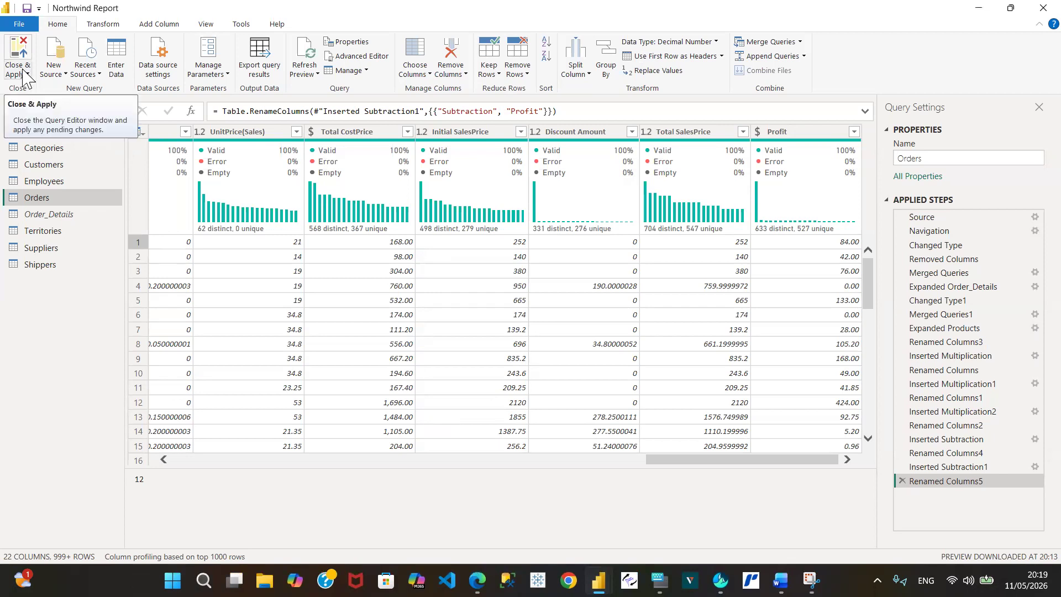
{"action": "left_click", "coordinate": [26, 73]}
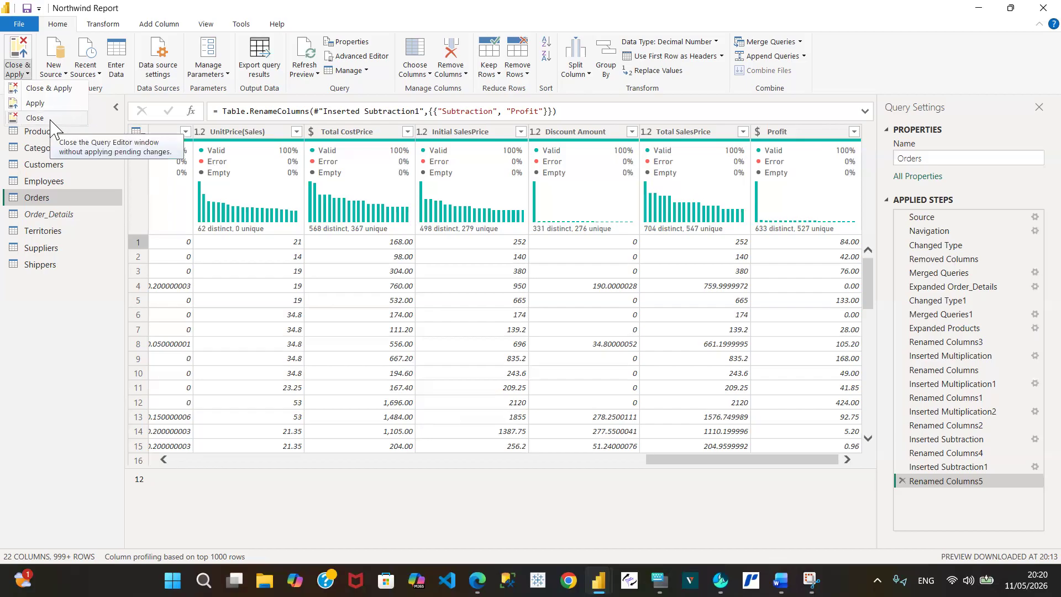
{"action": "left_click", "coordinate": [61, 94]}
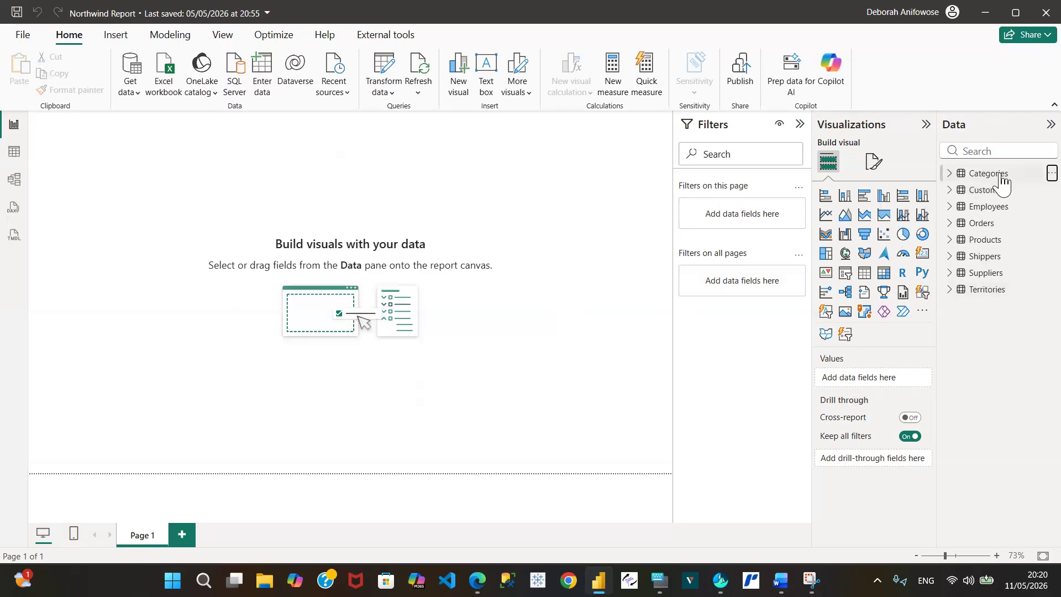
Check the fields loaded in the Categories and Customers tables, collapsing each table again
{"action": "left_click", "coordinate": [949, 175]}
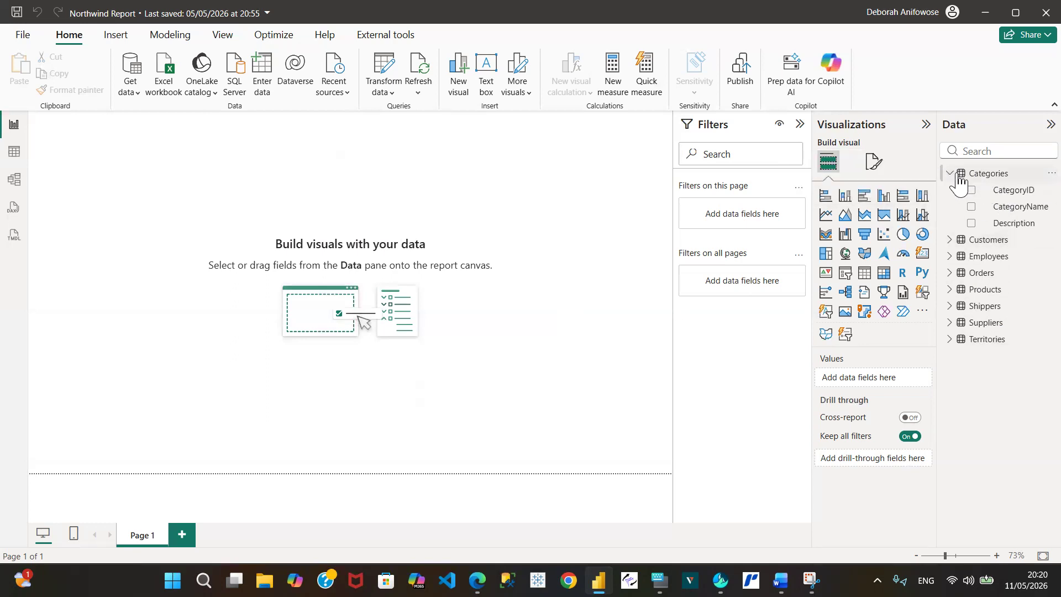
{"action": "left_click", "coordinate": [950, 175]}
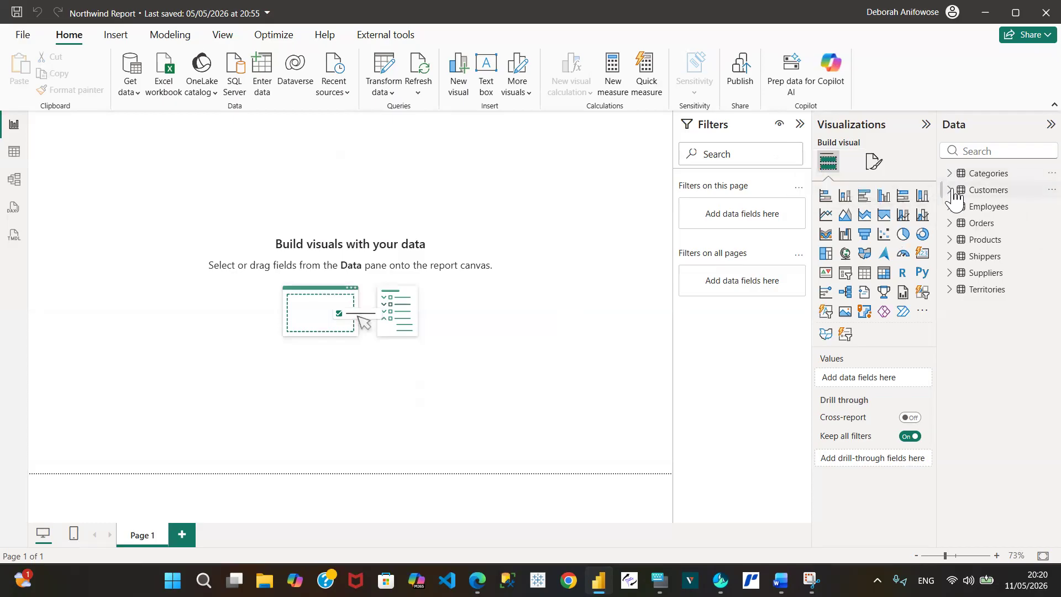
{"action": "left_click", "coordinate": [951, 191]}
{"action": "left_click", "coordinate": [950, 191]}
Review the loaded rows of the Categories, Customers and Orders tables in the table view
{"action": "left_click", "coordinate": [10, 156]}
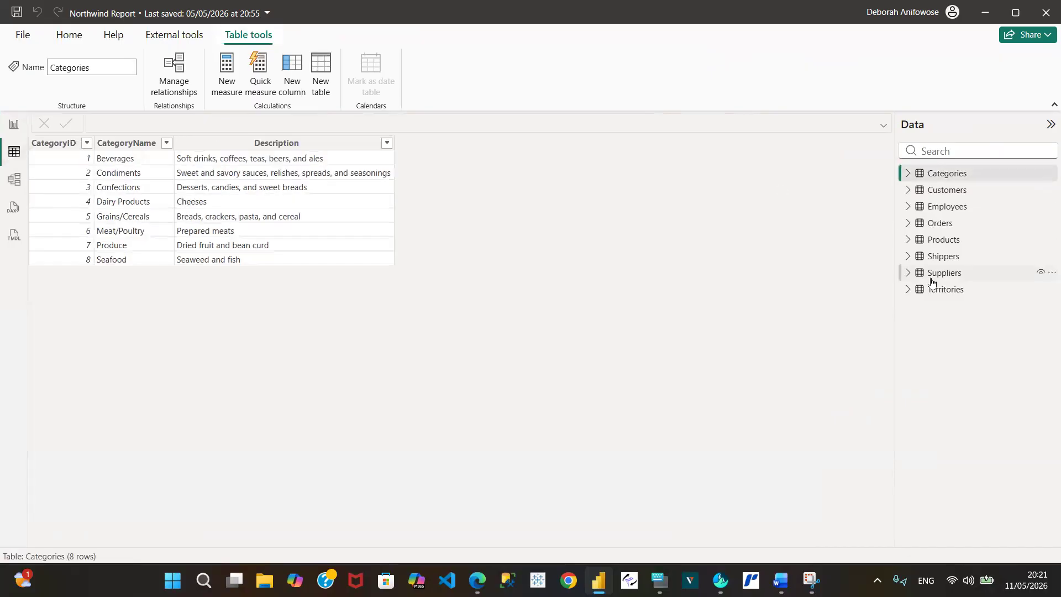
{"action": "mouse_move", "coordinate": [931, 281]}
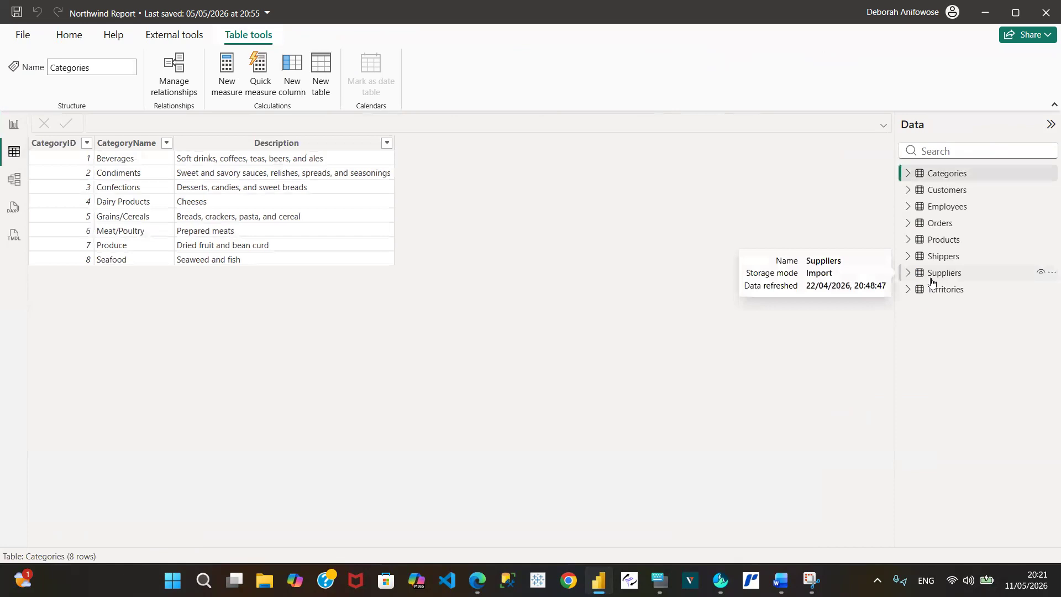
{"action": "left_click", "coordinate": [918, 173]}
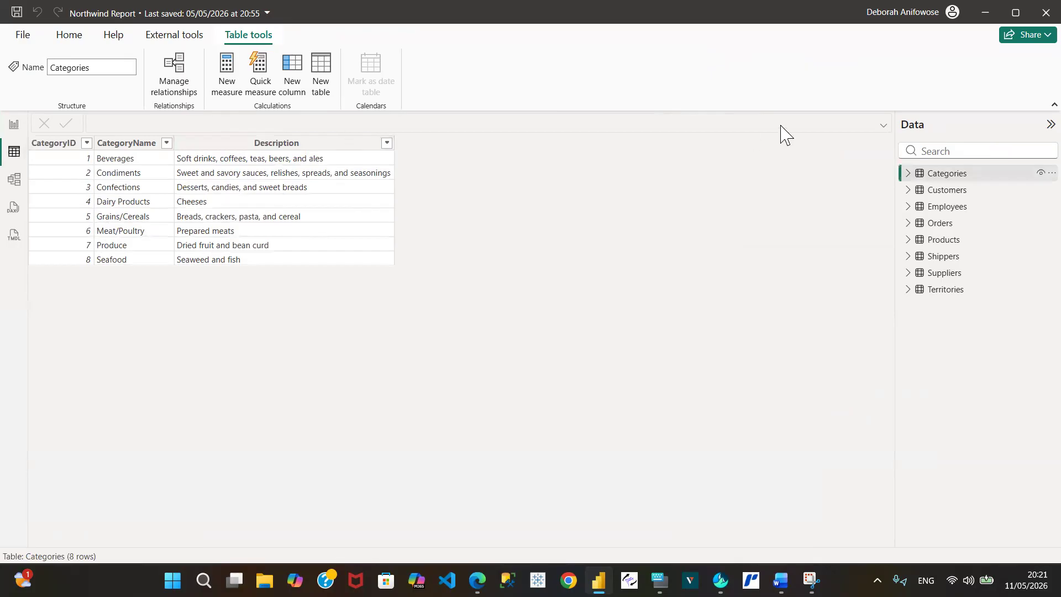
{"action": "left_click", "coordinate": [947, 194]}
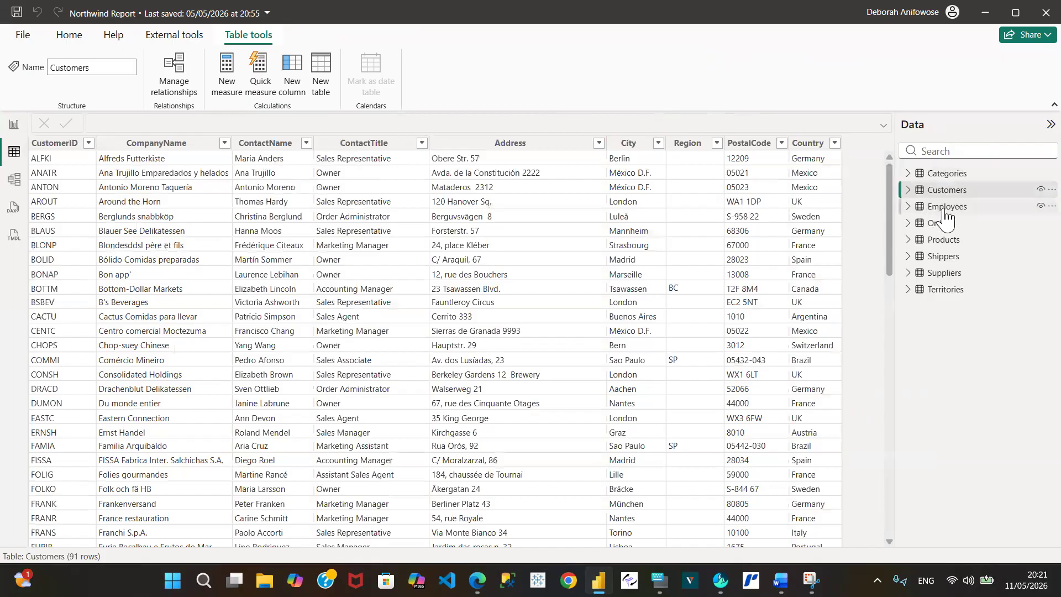
{"action": "left_click", "coordinate": [941, 227]}
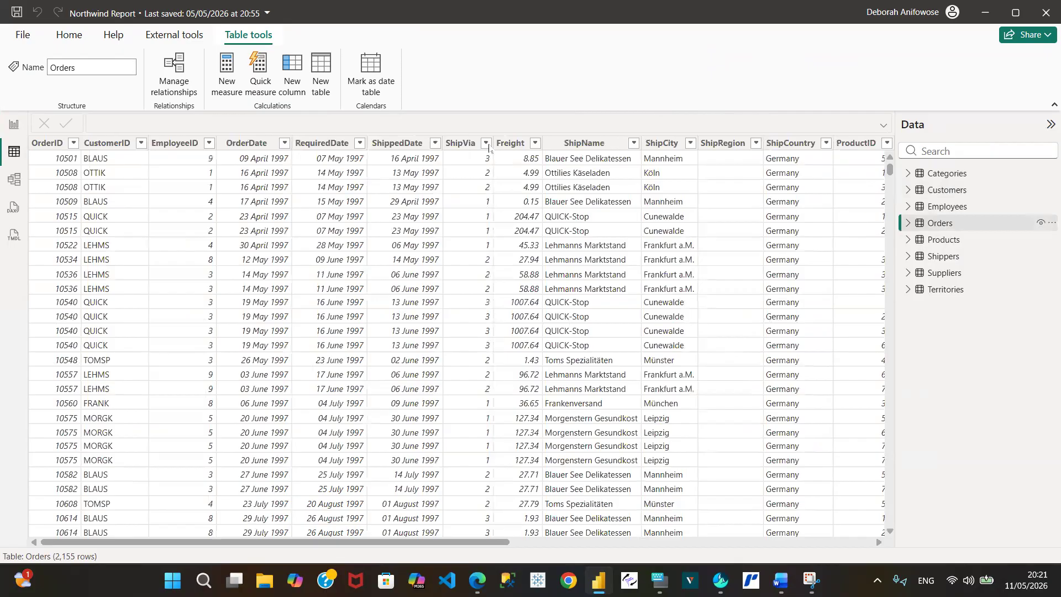
Show the data model diagram with the Properties and Data panes collapsed and look over the table relationships
{"action": "left_click", "coordinate": [14, 182]}
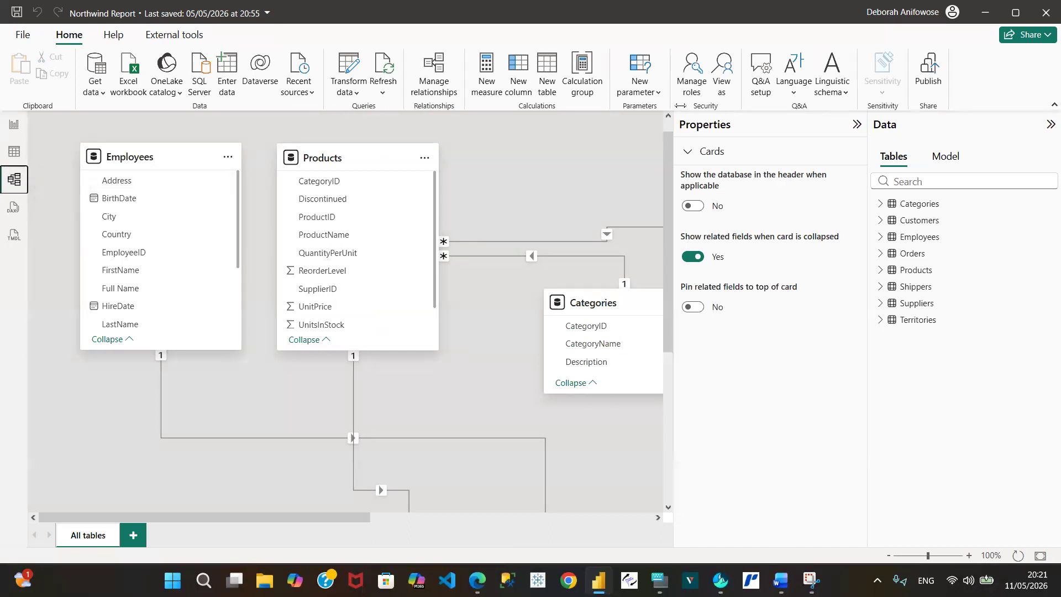
{"action": "left_click", "coordinate": [856, 125]}
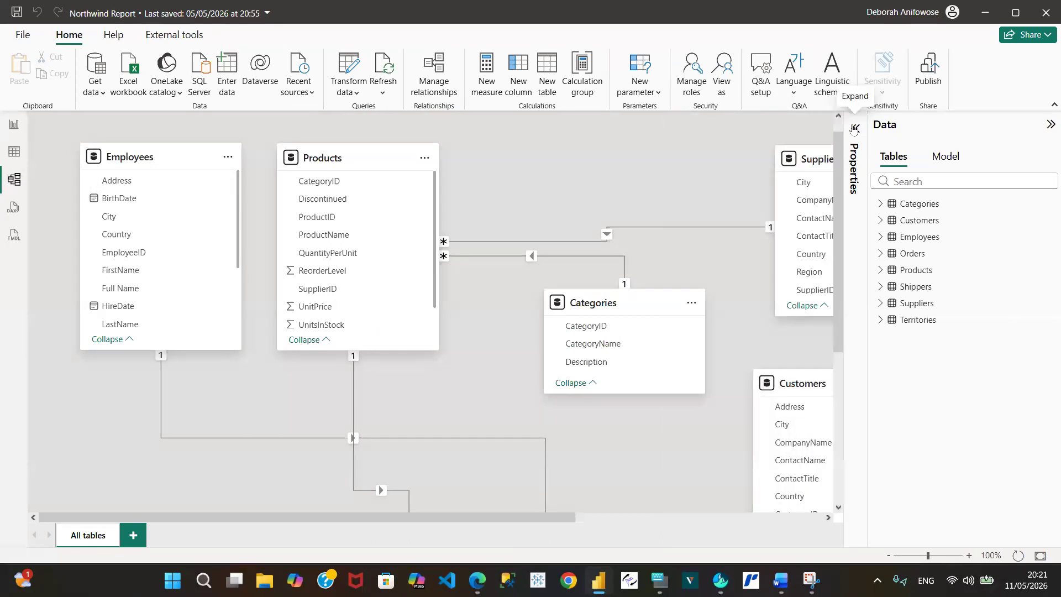
{"action": "left_click", "coordinate": [1049, 126]}
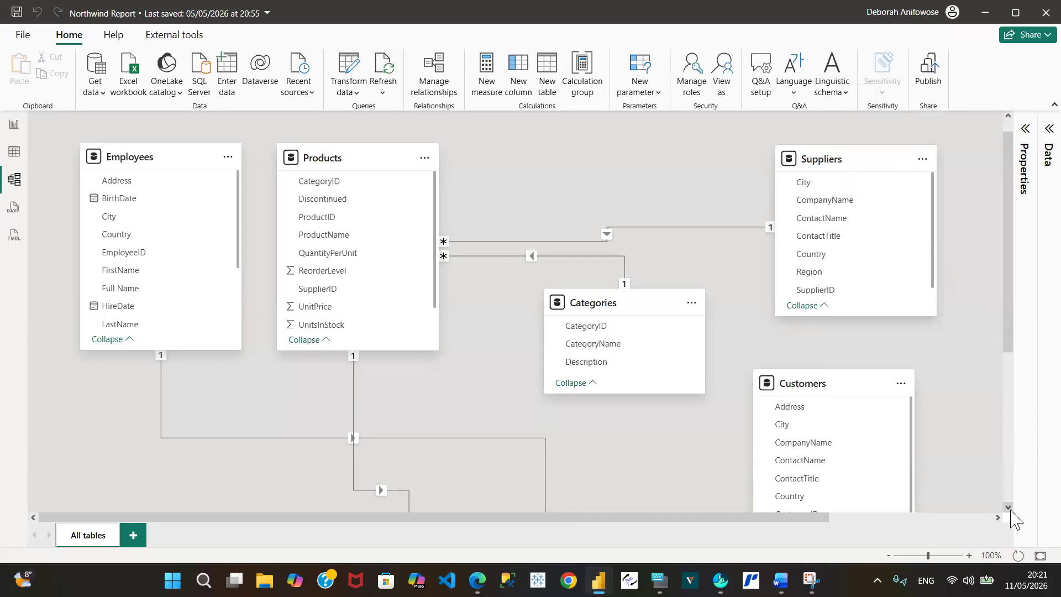
{"action": "scroll", "coordinate": [1009, 508], "scroll_direction": "down", "scroll_amount": 5}
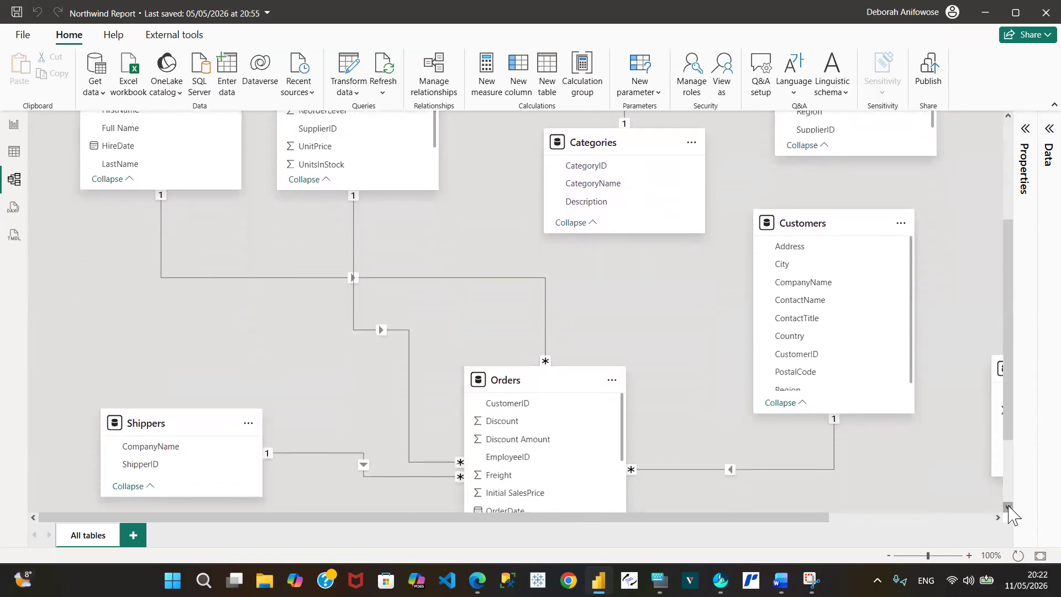
{"action": "scroll", "coordinate": [1009, 514], "scroll_direction": "down", "scroll_amount": 2}
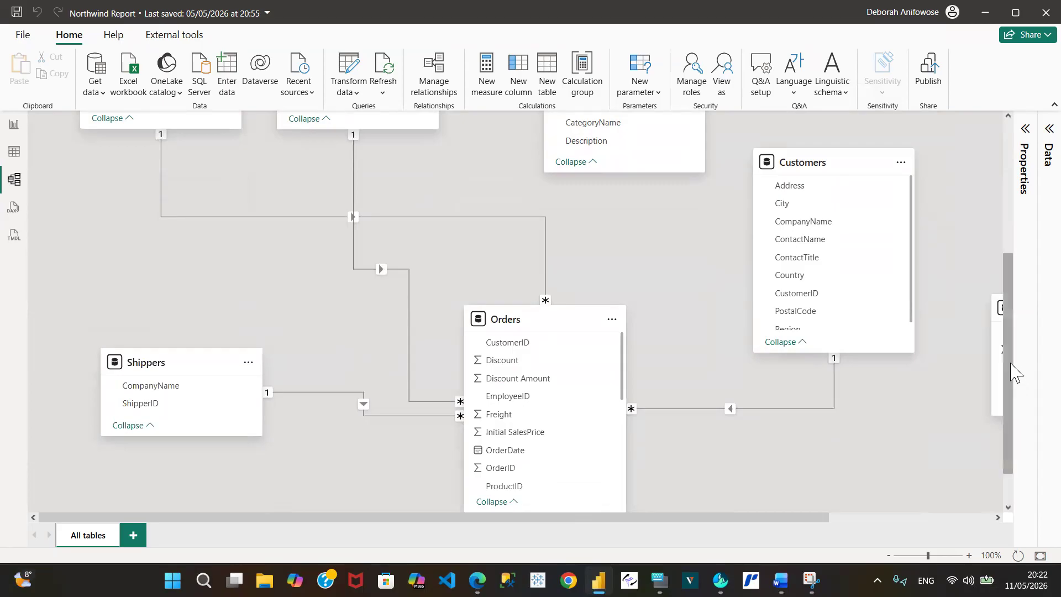
{"action": "left_click_drag", "start_coordinate": [1012, 371], "coordinate": [1012, 256]}
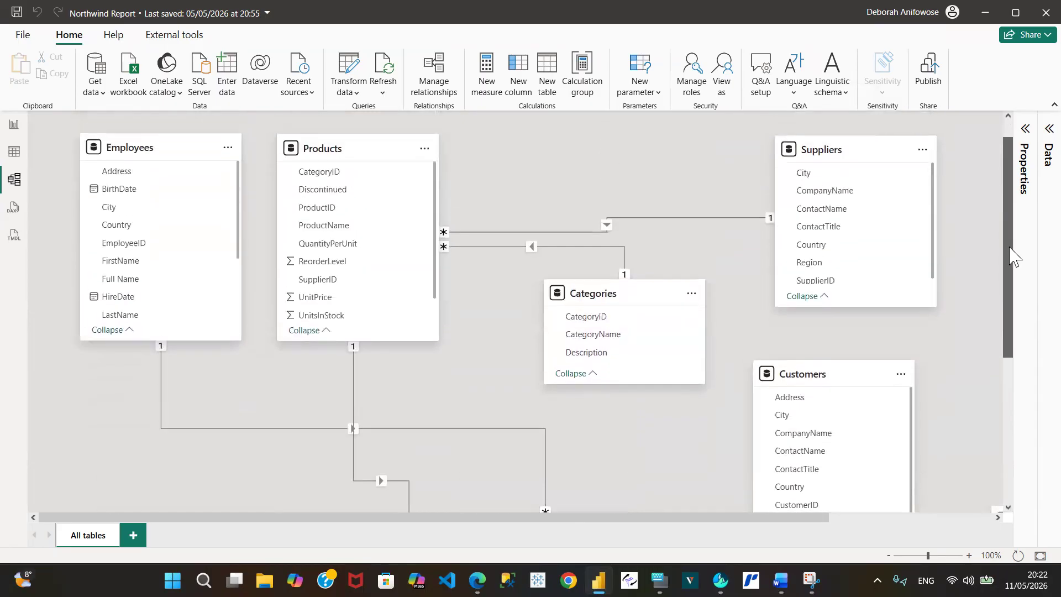
Move the unconnected Territories table farther away from the Customers table in the model diagram
{"action": "left_click_drag", "start_coordinate": [790, 520], "coordinate": [950, 511]}
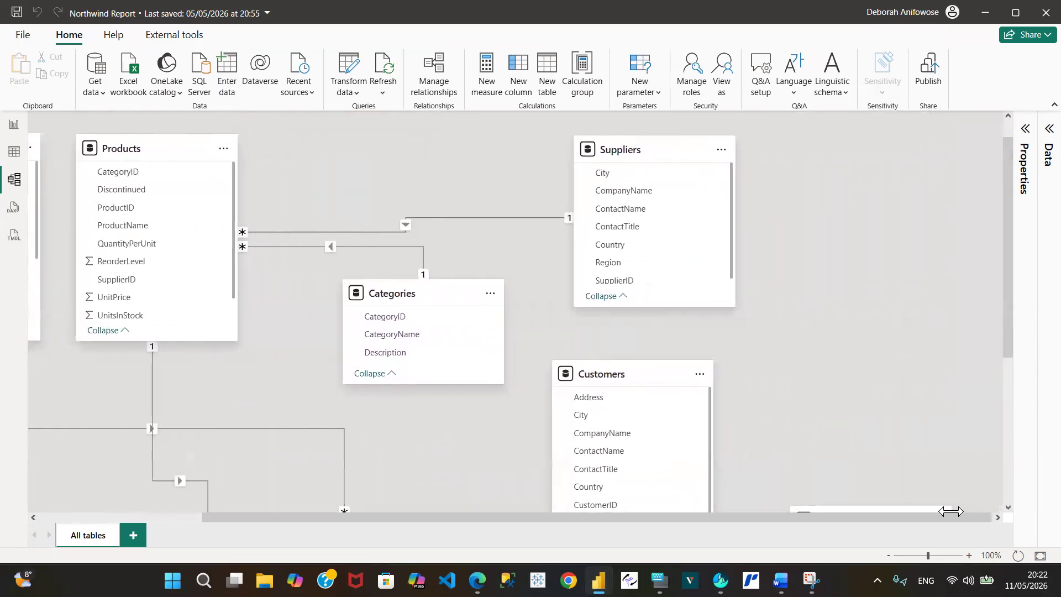
{"action": "left_click", "coordinate": [1008, 507]}
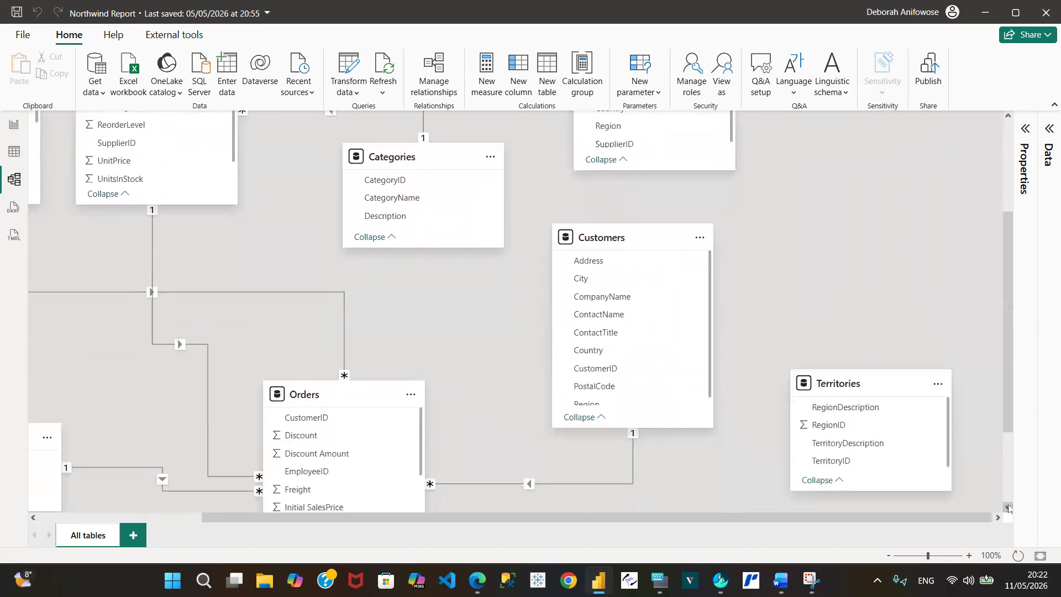
{"action": "left_click", "coordinate": [1008, 508]}
{"action": "left_click_drag", "start_coordinate": [866, 358], "coordinate": [927, 379]}
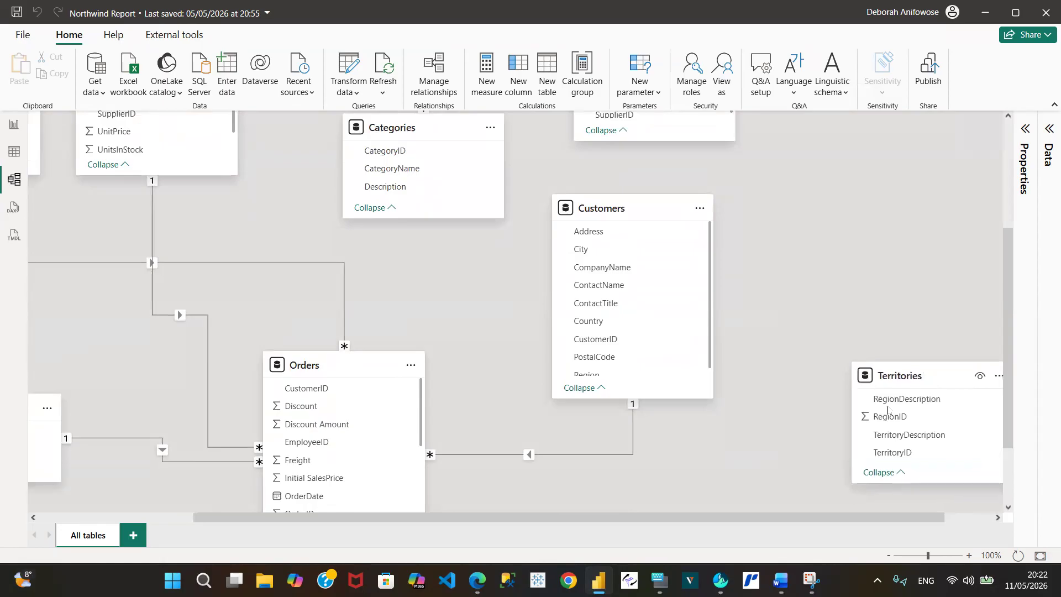
Rearrange the diagram so Shippers sits beneath Employees and Products, with Orders below it and Customers nearer to Orders
{"action": "left_click_drag", "start_coordinate": [553, 517], "coordinate": [351, 525]}
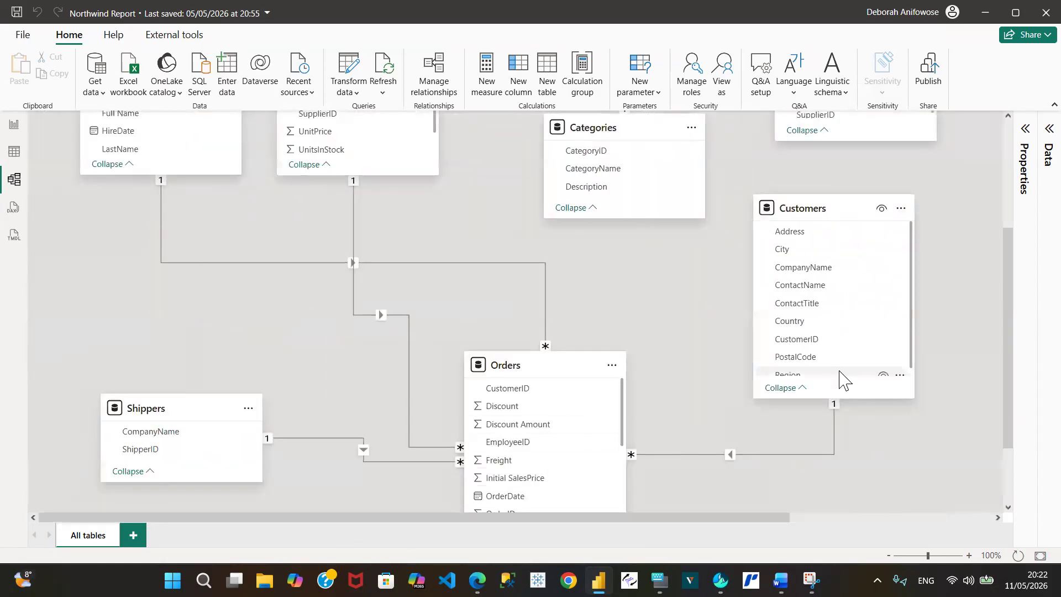
{"action": "left_click_drag", "start_coordinate": [1010, 372], "coordinate": [1016, 404]}
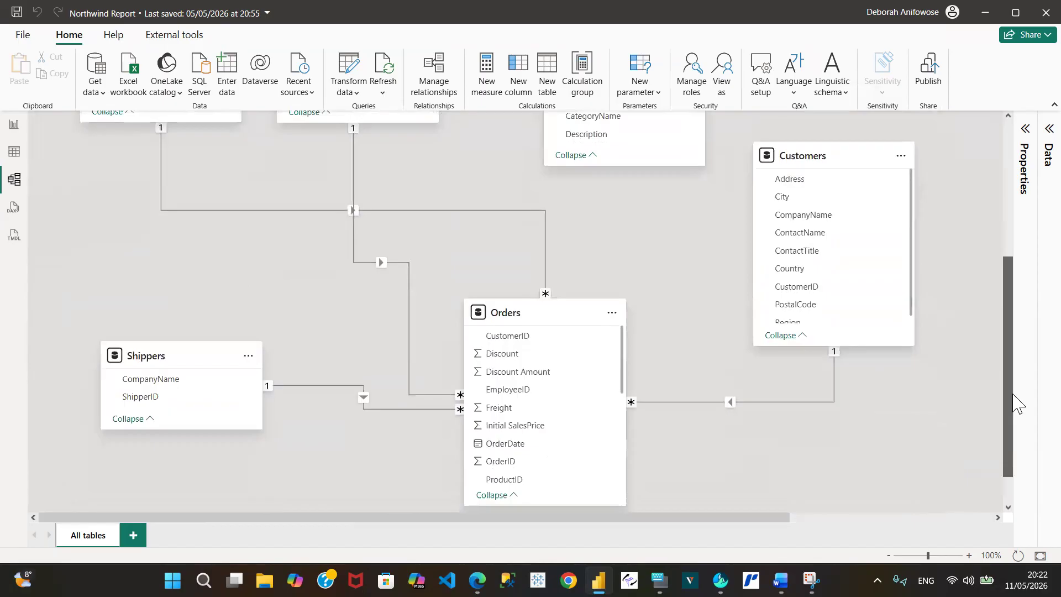
{"action": "left_click_drag", "start_coordinate": [541, 318], "coordinate": [548, 219]}
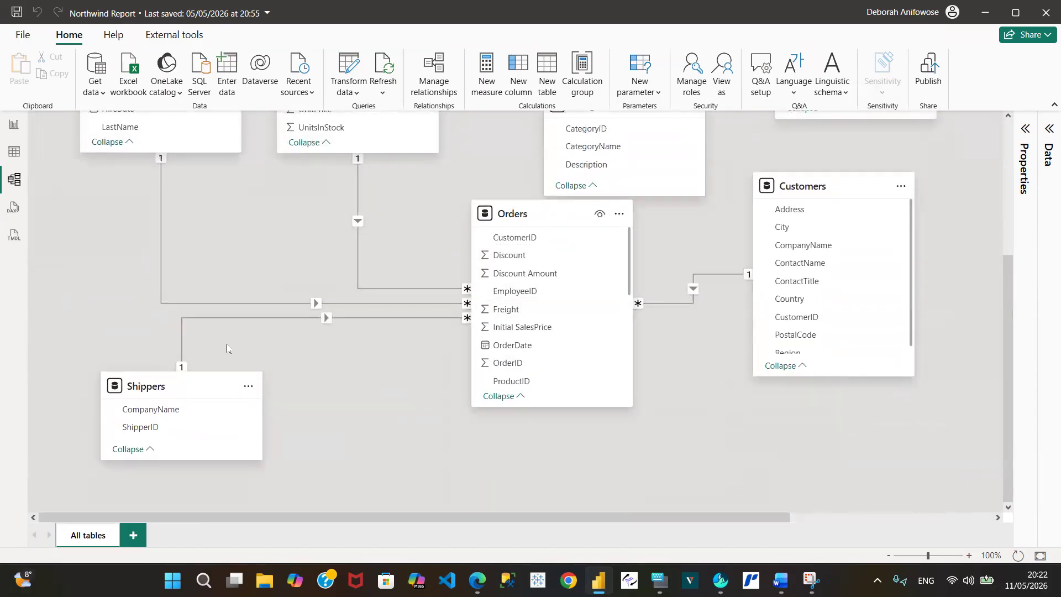
{"action": "left_click_drag", "start_coordinate": [201, 375], "coordinate": [275, 219]}
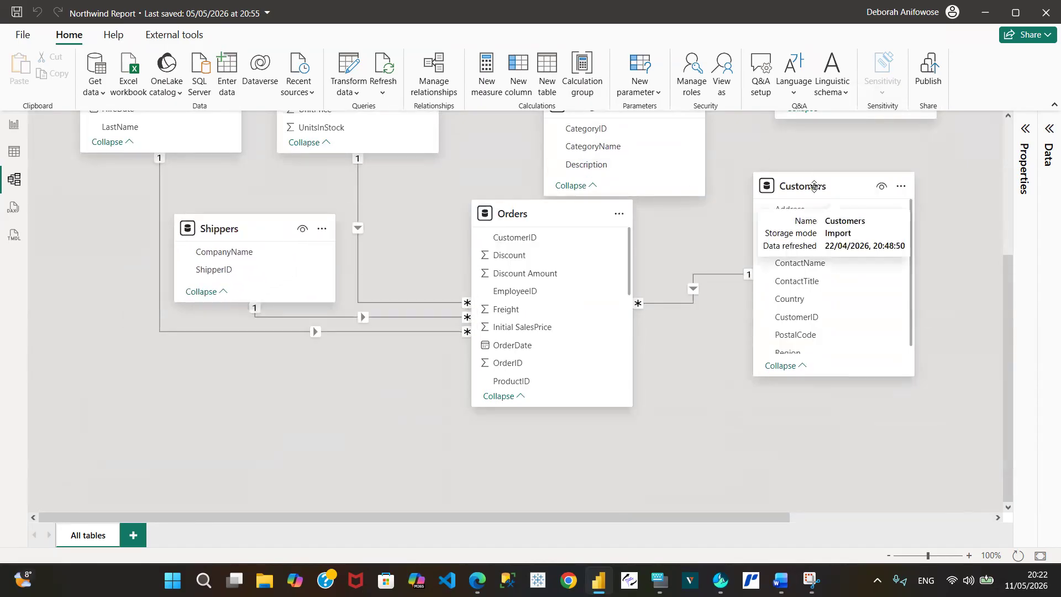
{"action": "left_click_drag", "start_coordinate": [814, 186], "coordinate": [762, 255]}
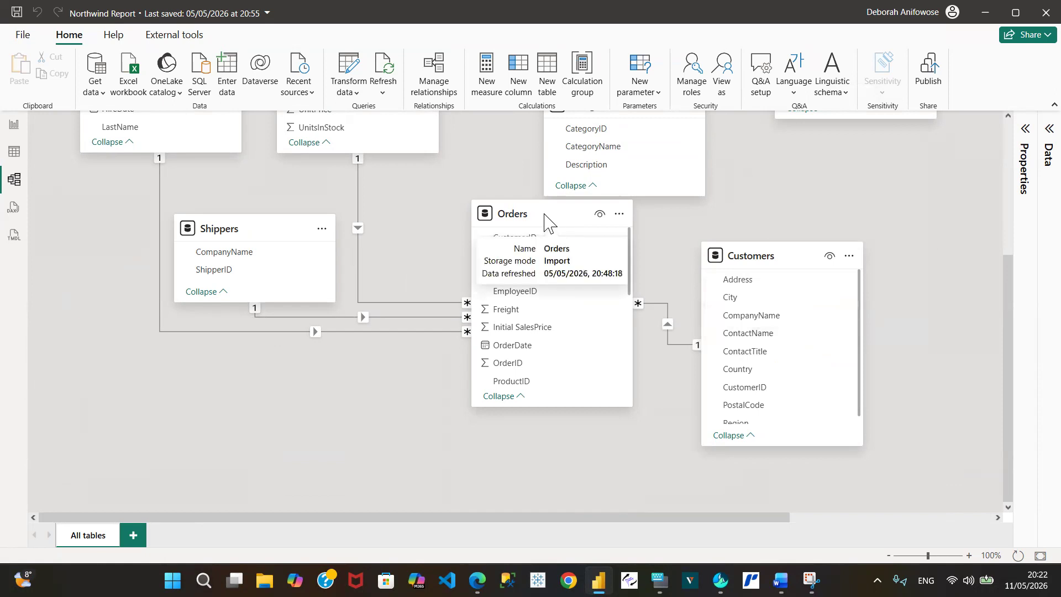
{"action": "left_click_drag", "start_coordinate": [532, 221], "coordinate": [449, 309]}
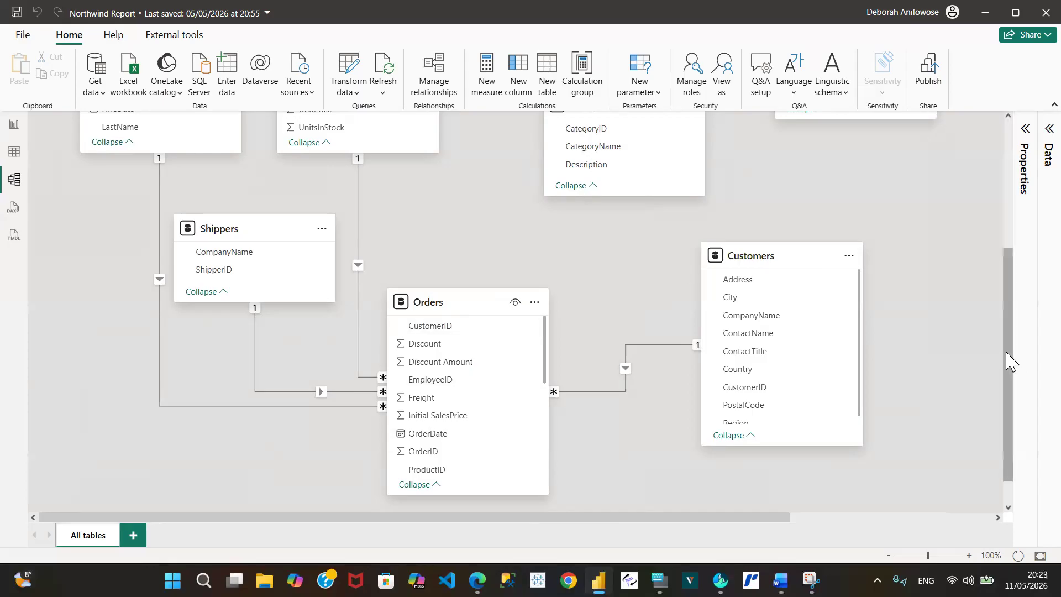
Move the Categories table up between the Products and Suppliers tables
{"action": "left_click_drag", "start_coordinate": [1006, 362], "coordinate": [1003, 229]}
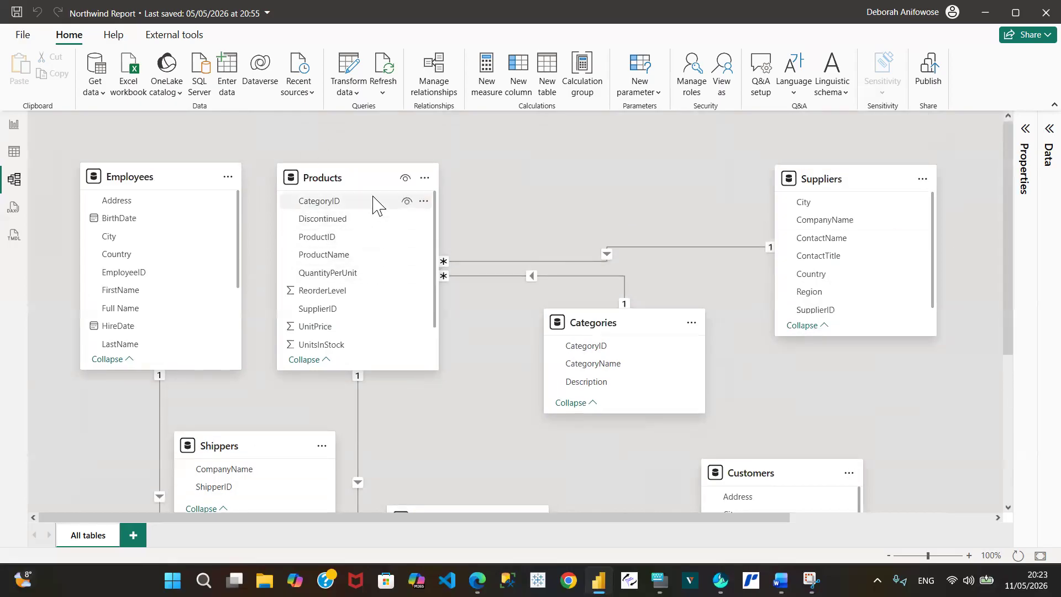
{"action": "mouse_move", "coordinate": [628, 327]}
{"action": "left_click_drag", "start_coordinate": [629, 327], "coordinate": [580, 130]}
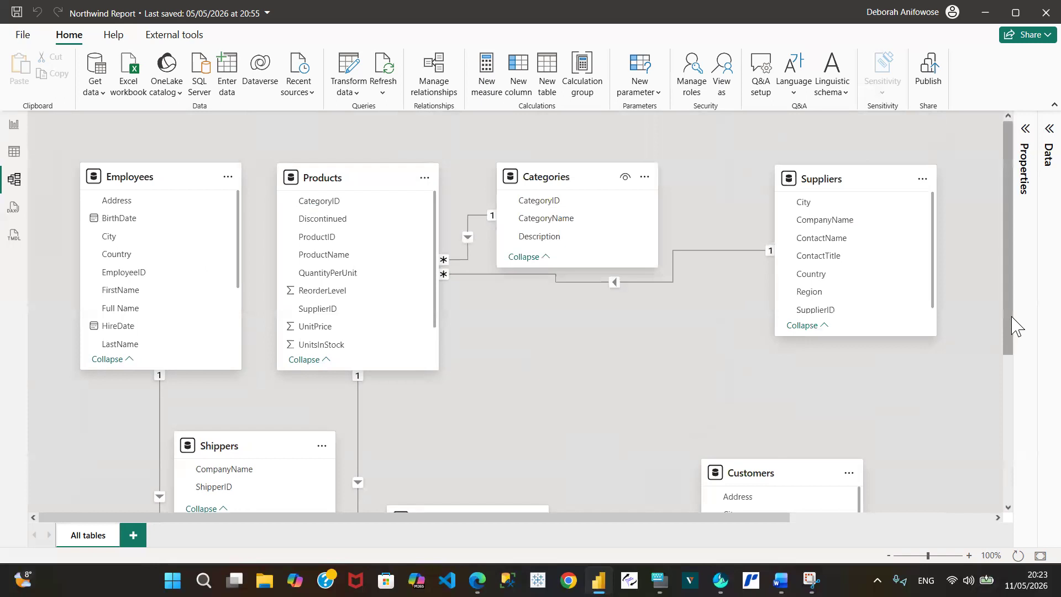
Inspect the properties of the relationship between Orders and Customers, including its key columns, cardinality and cross-filter direction, without changing it
{"action": "left_click_drag", "start_coordinate": [1015, 326], "coordinate": [1022, 470]}
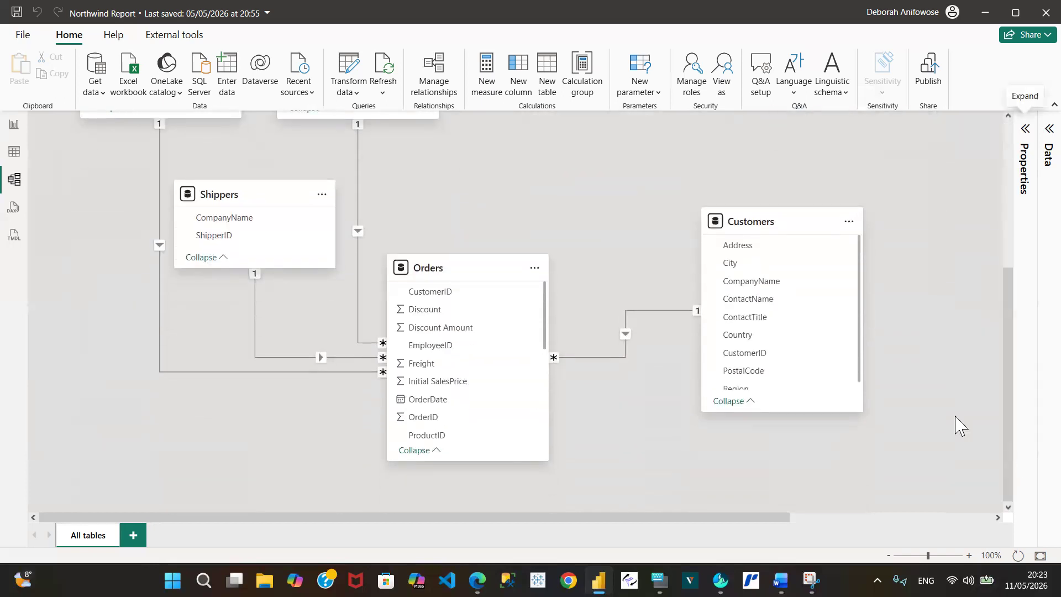
{"action": "mouse_move", "coordinate": [779, 238]}
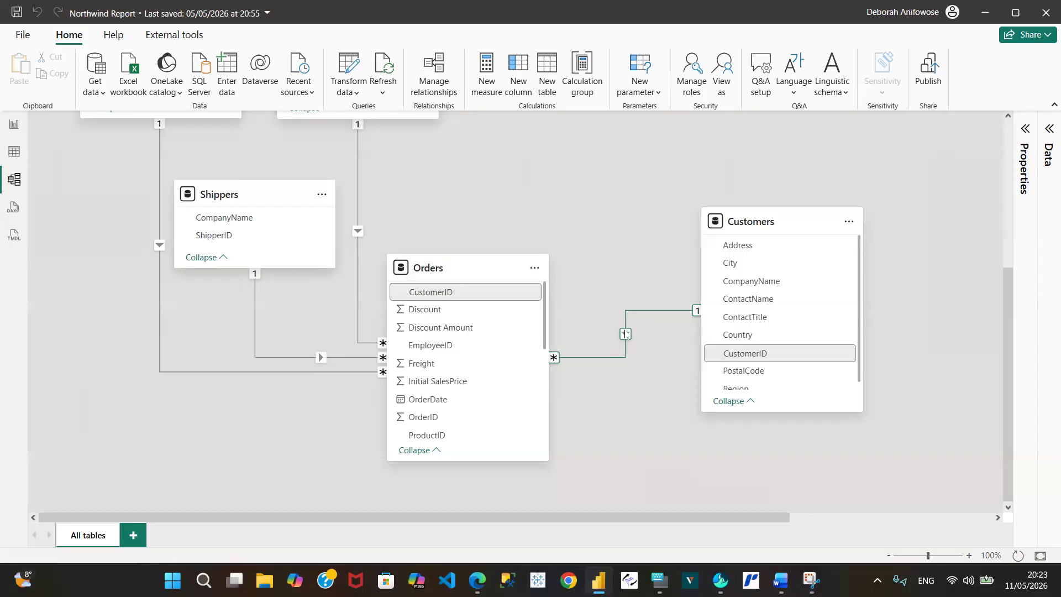
{"action": "right_click", "coordinate": [626, 334]}
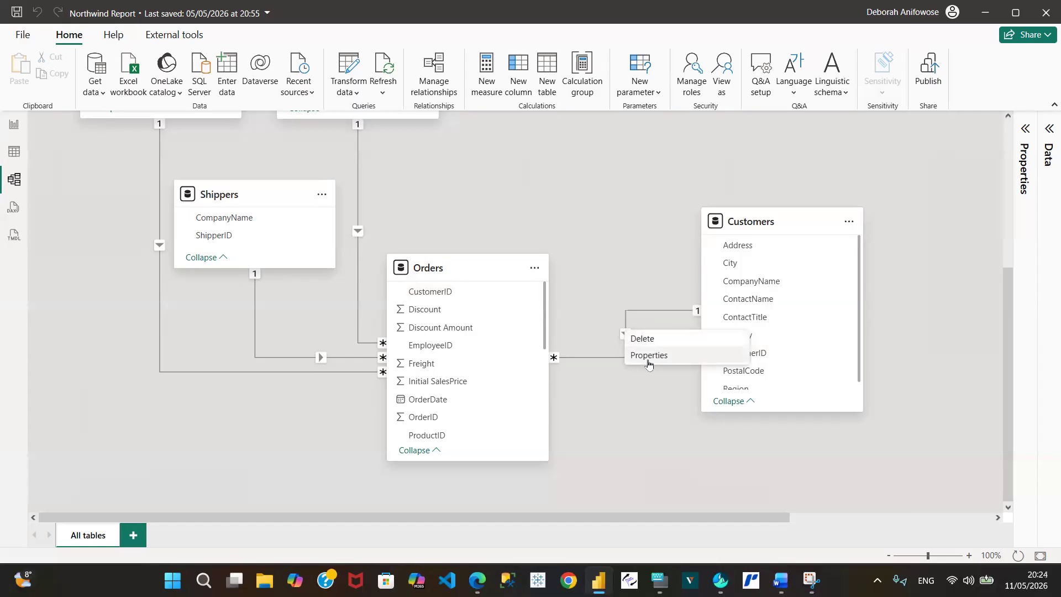
{"action": "left_click", "coordinate": [650, 356]}
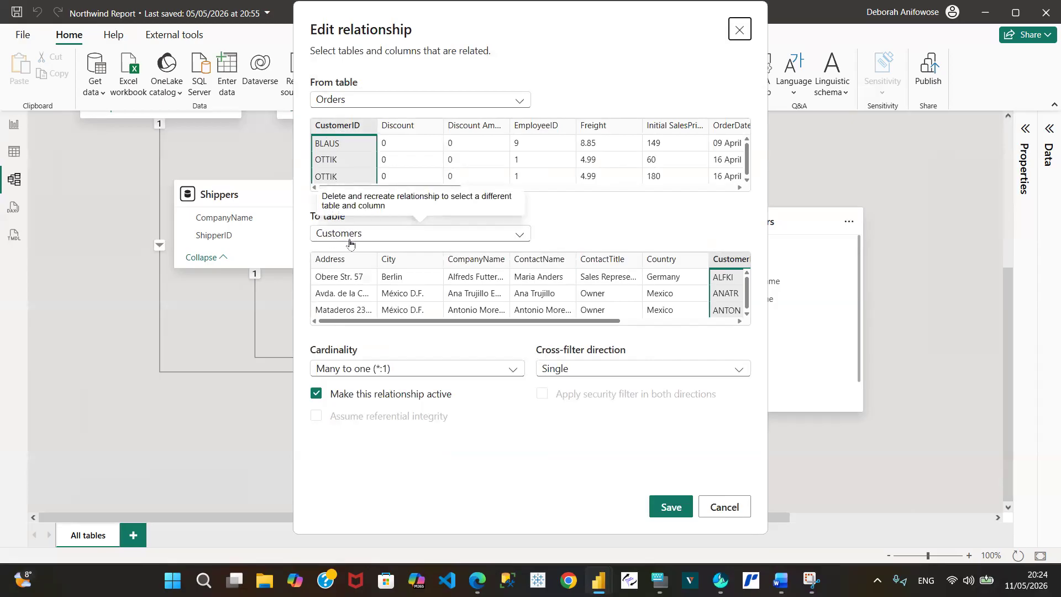
{"action": "left_click", "coordinate": [740, 321]}
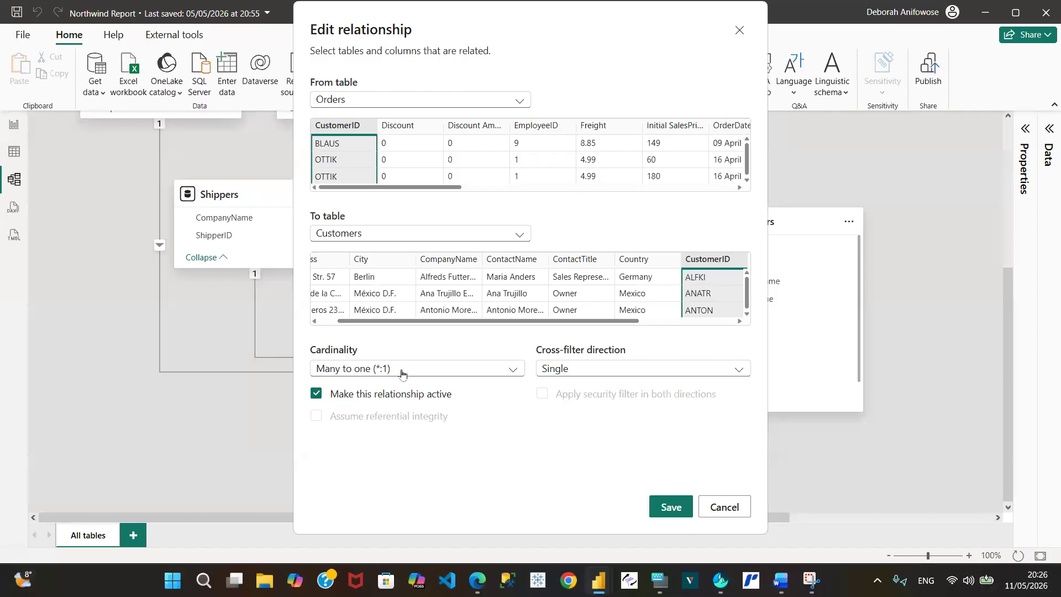
{"action": "left_click", "coordinate": [727, 509]}
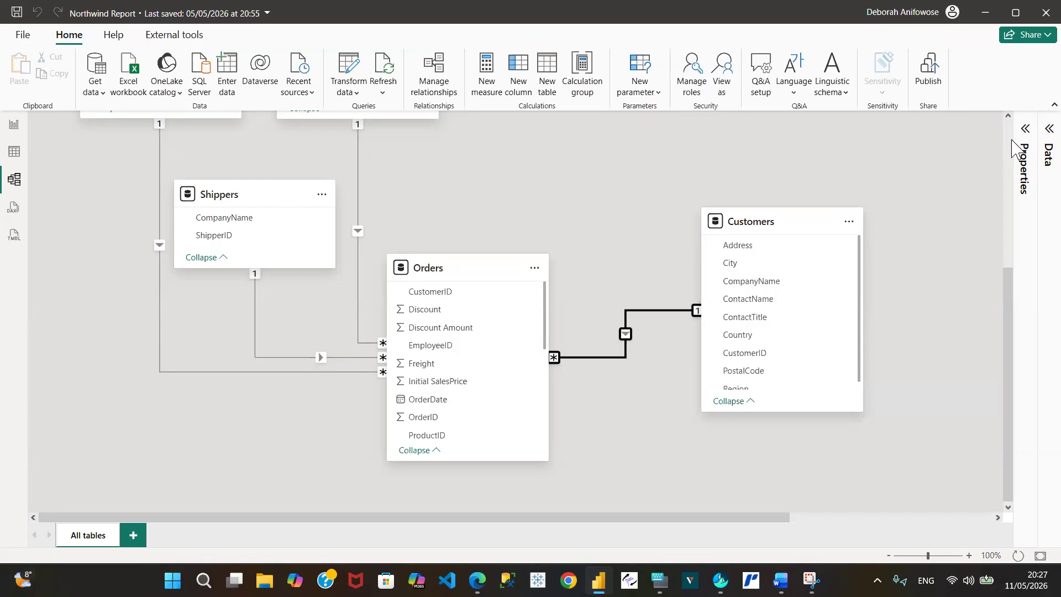
Move the Orders table up between Shippers and Customers and bring its shipping fields, including ShipVia, into view
{"action": "scroll", "coordinate": [1012, 139], "scroll_direction": "up", "scroll_amount": 5}
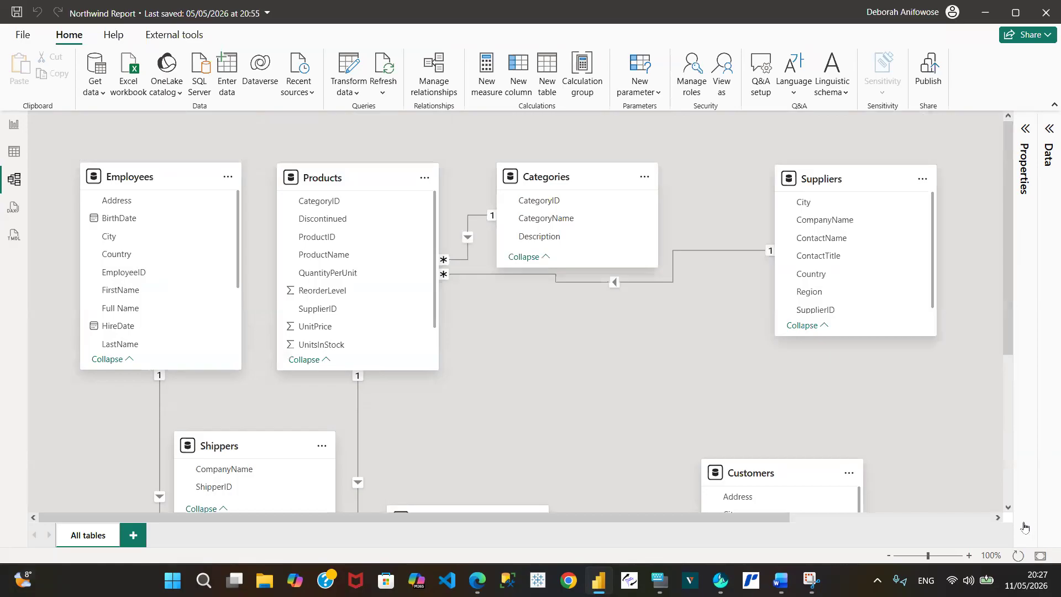
{"action": "left_click", "coordinate": [1009, 507]}
{"action": "scroll", "coordinate": [1008, 507], "scroll_direction": "down", "scroll_amount": 3}
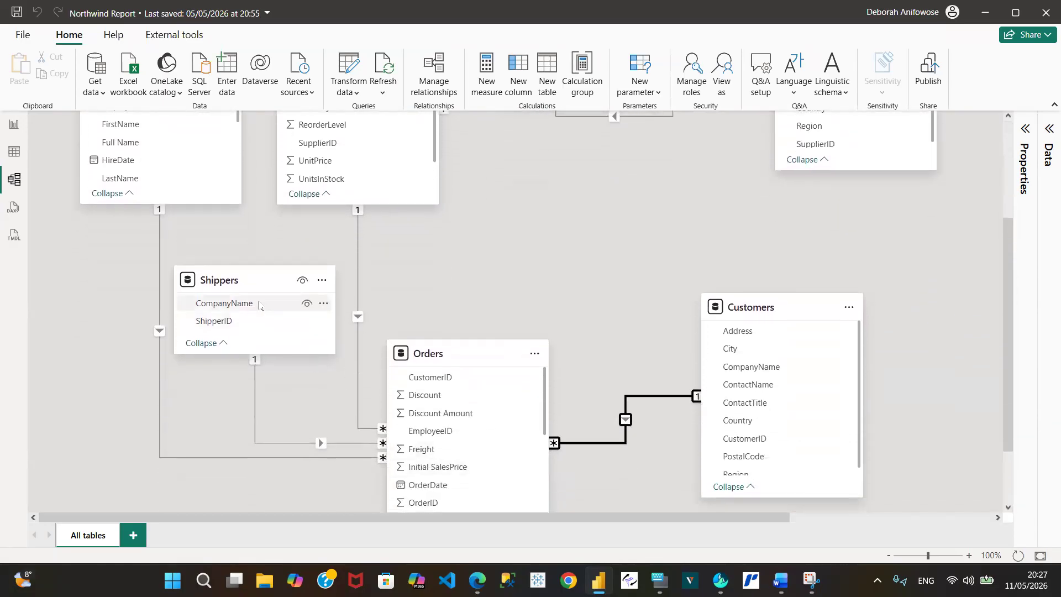
{"action": "mouse_move", "coordinate": [235, 281]}
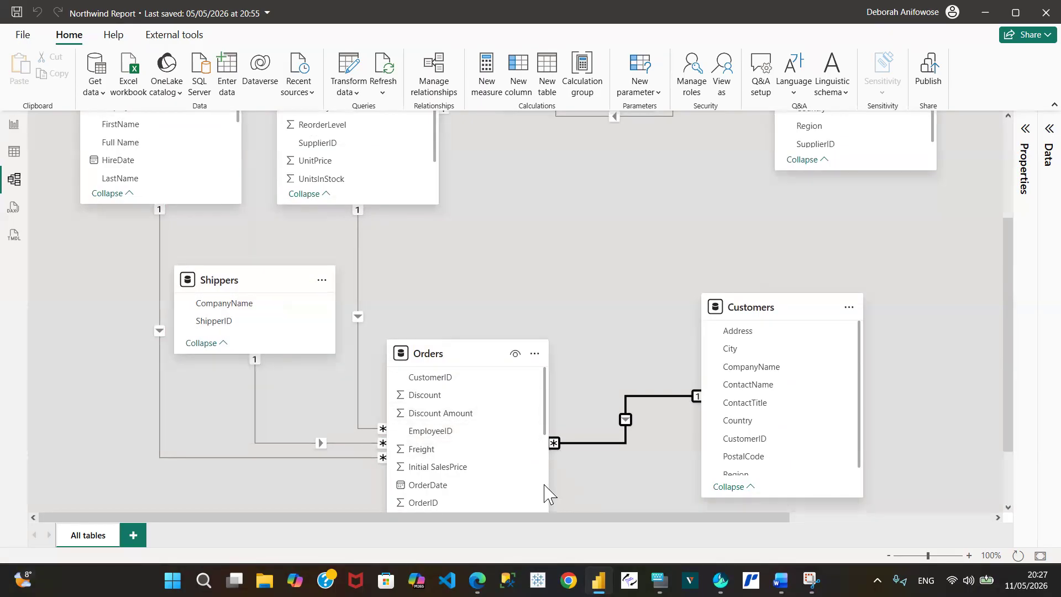
{"action": "scroll", "coordinate": [546, 491], "scroll_direction": "down", "scroll_amount": 3}
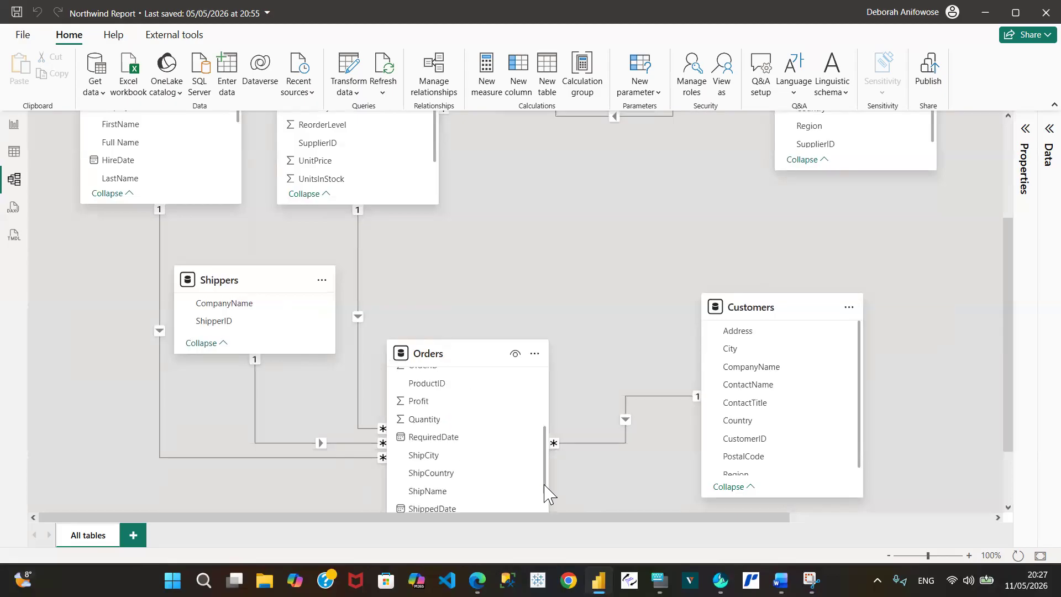
{"action": "mouse_move", "coordinate": [474, 338]}
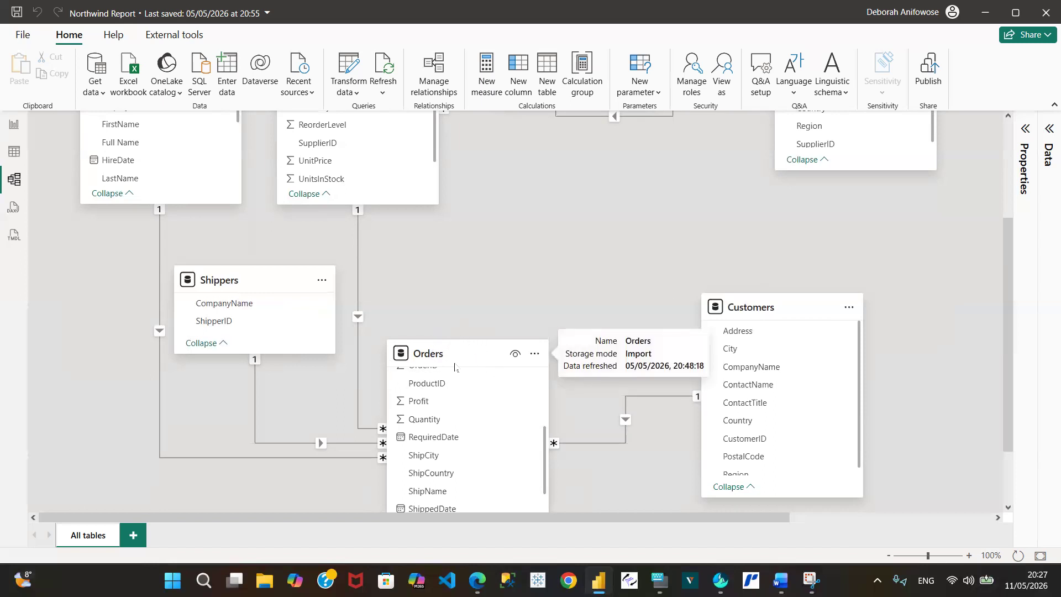
{"action": "left_click_drag", "start_coordinate": [424, 349], "coordinate": [480, 235]}
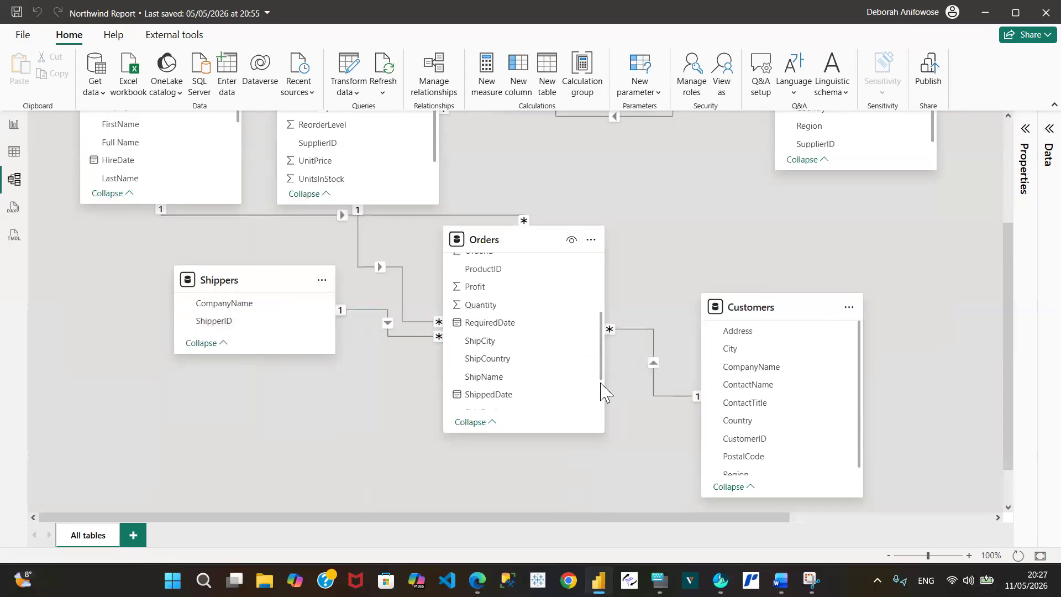
{"action": "scroll", "coordinate": [602, 392], "scroll_direction": "down", "scroll_amount": 3}
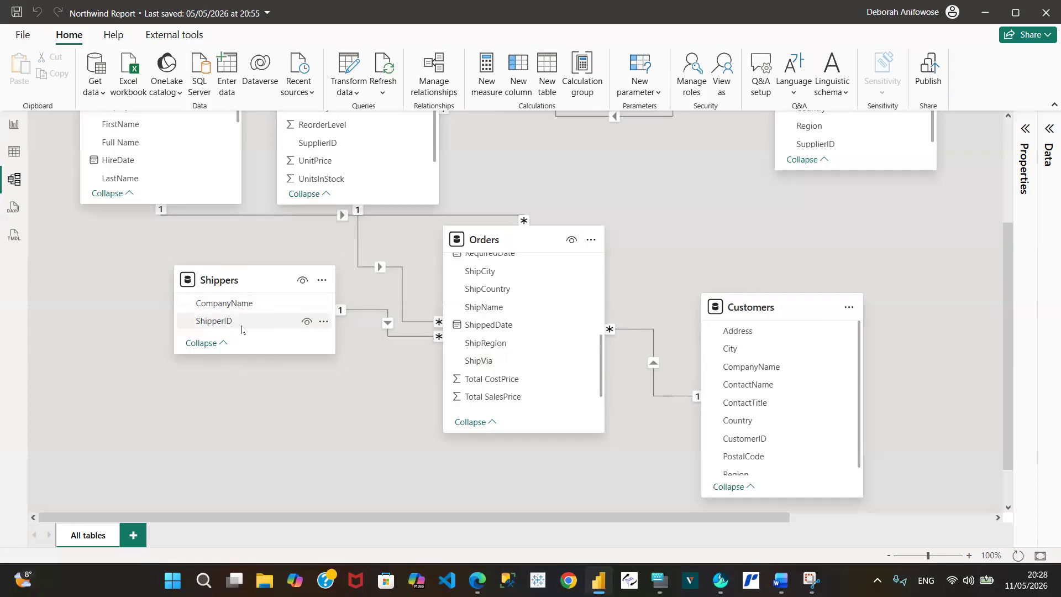
Inspect the properties of the relationship between Orders and Shippers, including its key columns, cardinality and cross-filter direction, without changing it
{"action": "right_click", "coordinate": [389, 327]}
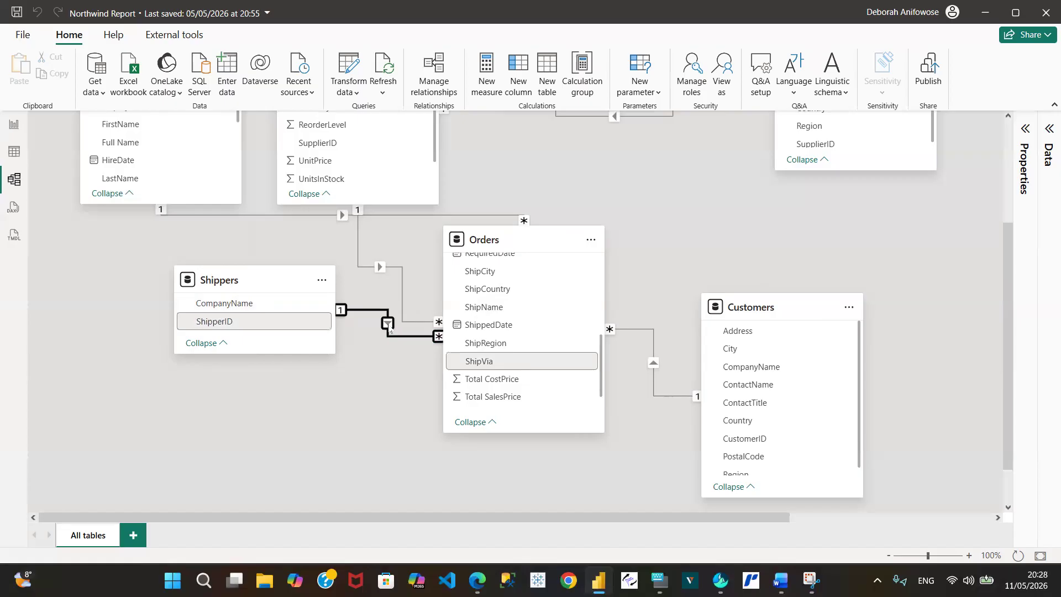
{"action": "left_click", "coordinate": [411, 350]}
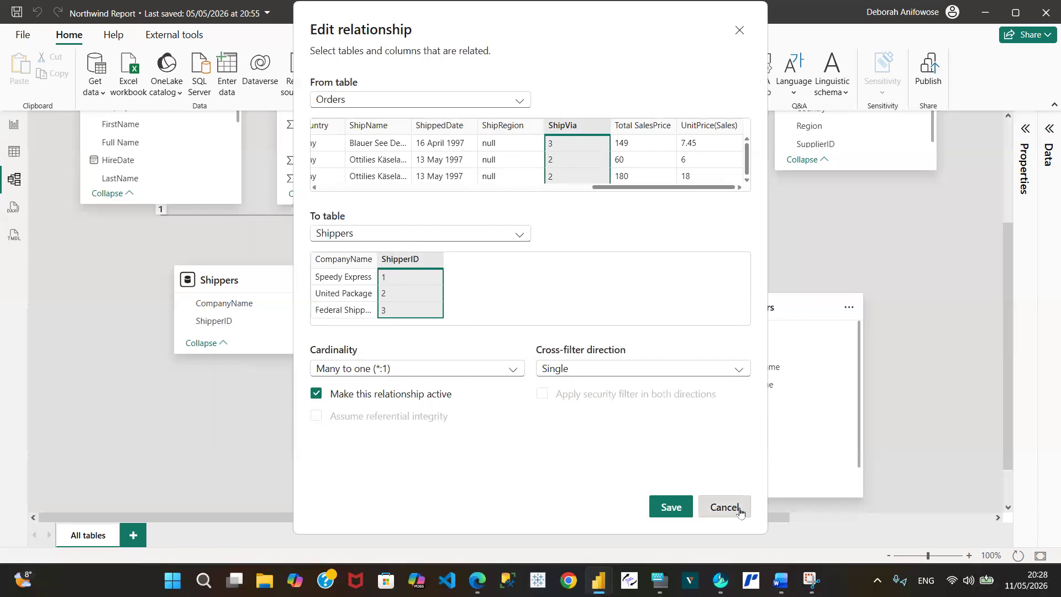
{"action": "left_click", "coordinate": [718, 511]}
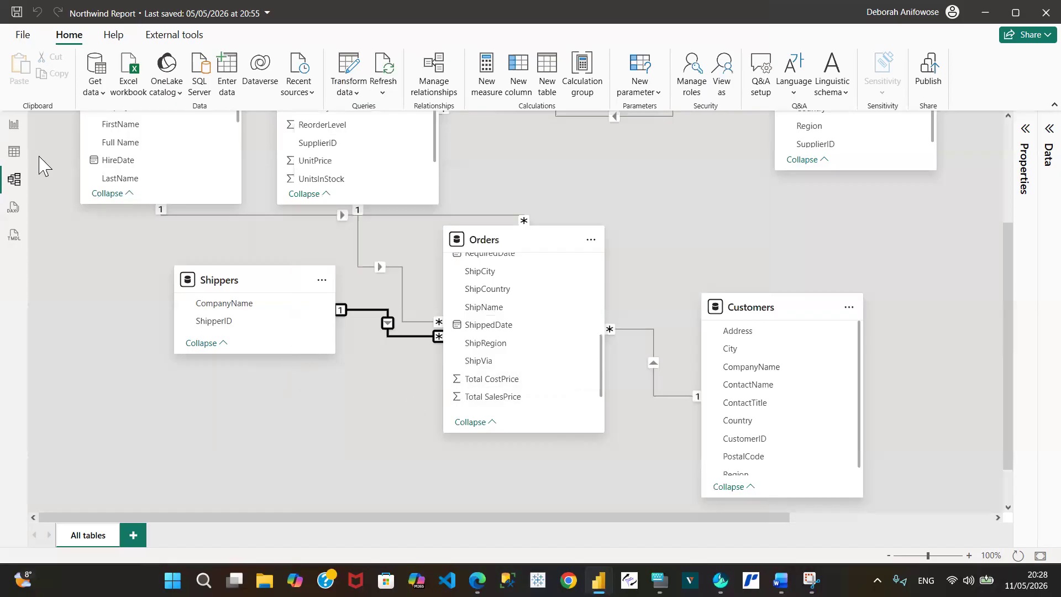
Compare the data rows of the Shippers and Orders tables, checking ShipperID against ShipVia, and return to the model diagram
{"action": "left_click", "coordinate": [13, 156]}
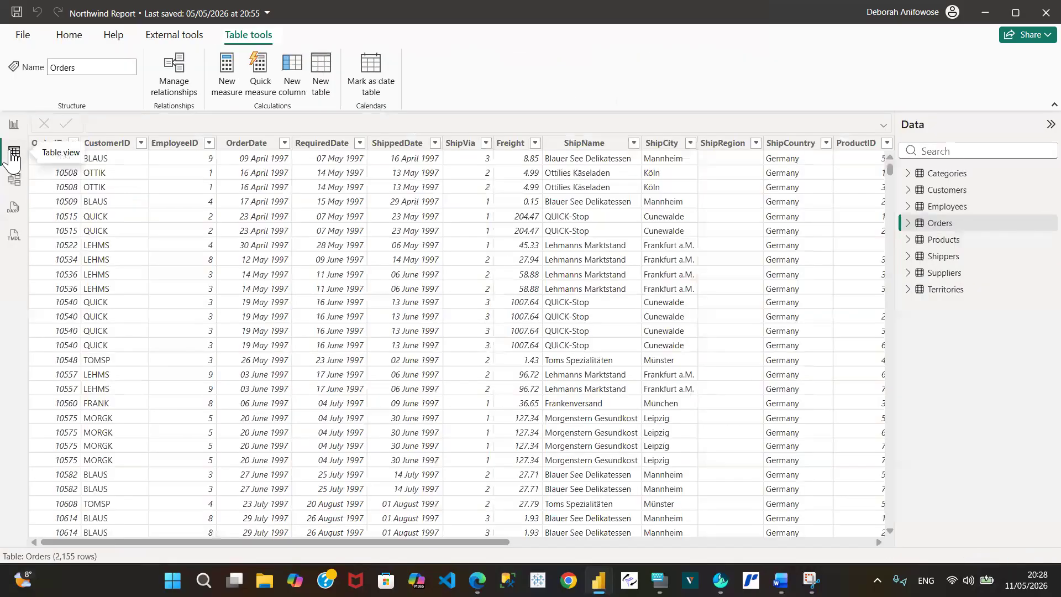
{"action": "left_click", "coordinate": [937, 259]}
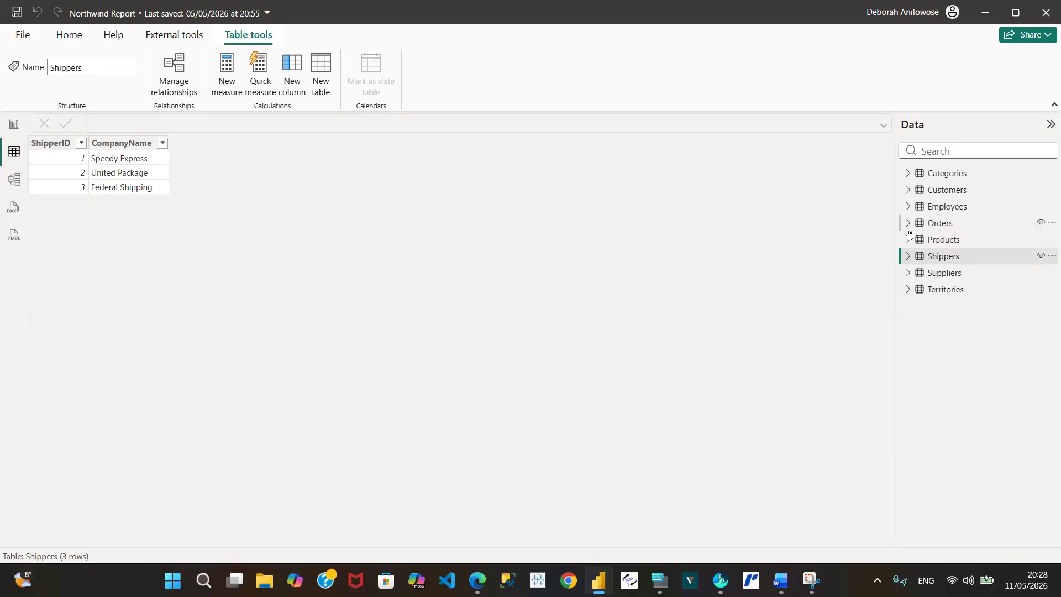
{"action": "left_click", "coordinate": [940, 224]}
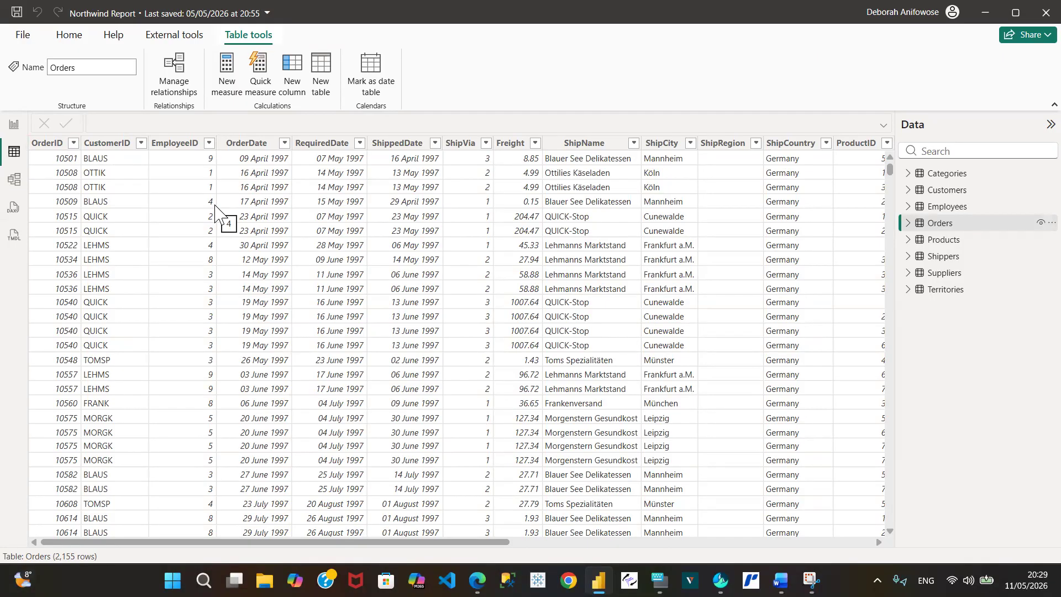
{"action": "left_click", "coordinate": [16, 178]}
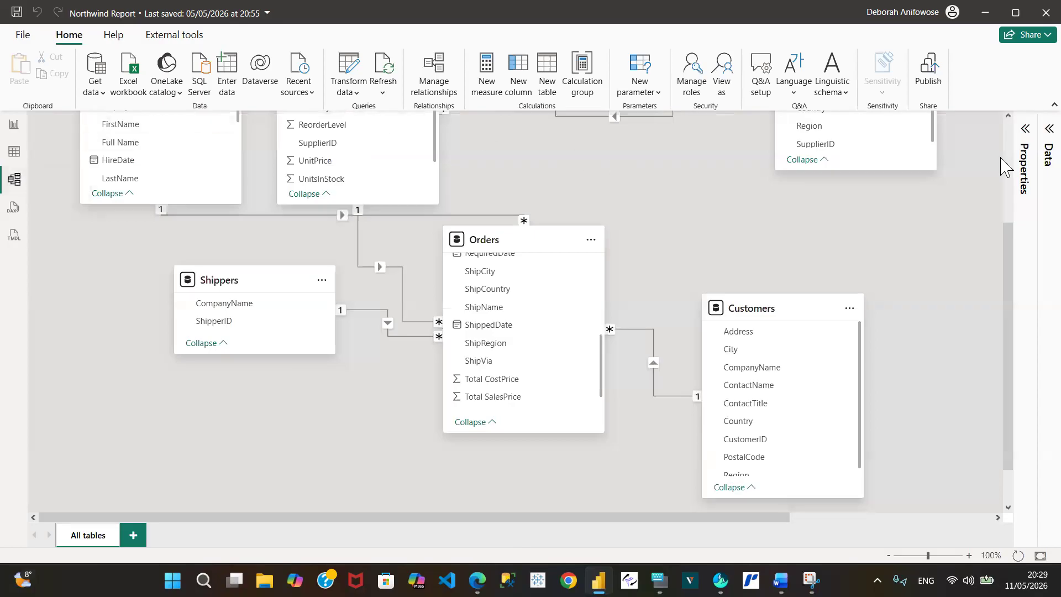
Move the Orders table up beneath Categories with its first fields in view, and shift Suppliers slightly closer to Categories
{"action": "scroll", "coordinate": [1007, 152], "scroll_direction": "up", "scroll_amount": 3}
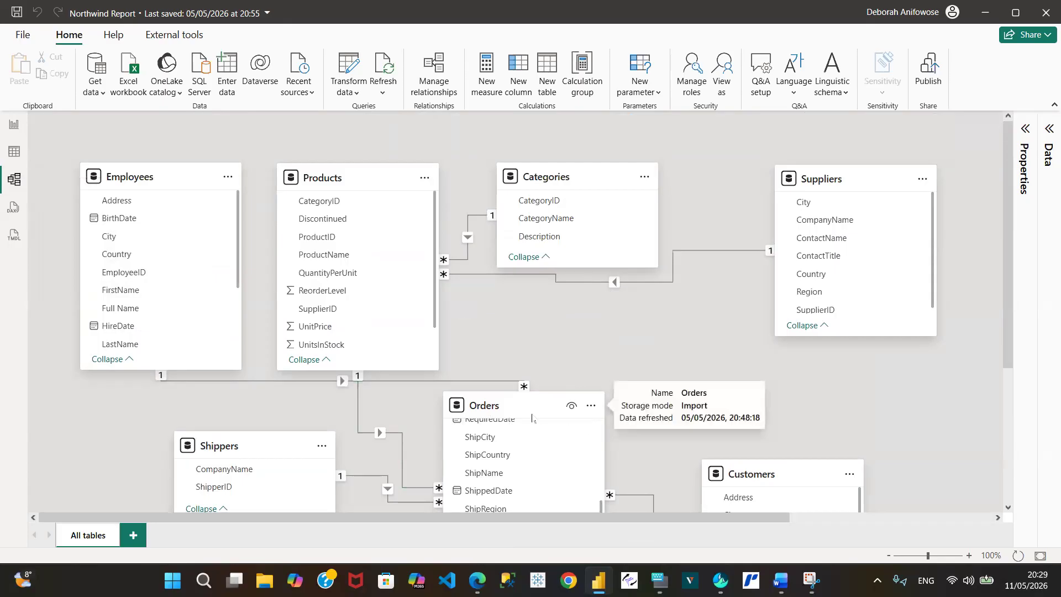
{"action": "left_click_drag", "start_coordinate": [528, 407], "coordinate": [582, 307]}
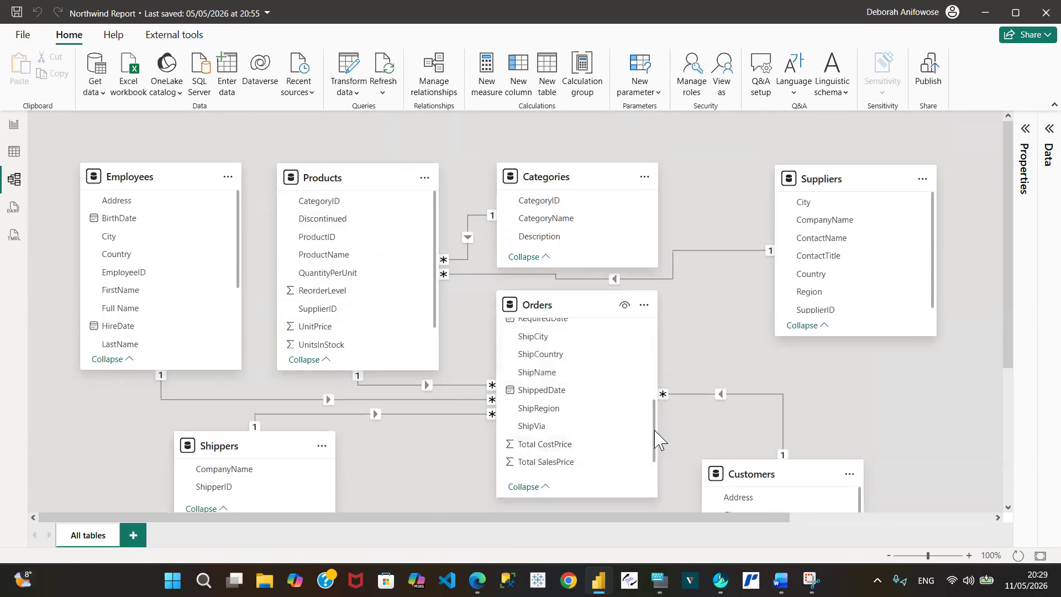
{"action": "left_click_drag", "start_coordinate": [656, 438], "coordinate": [657, 345]}
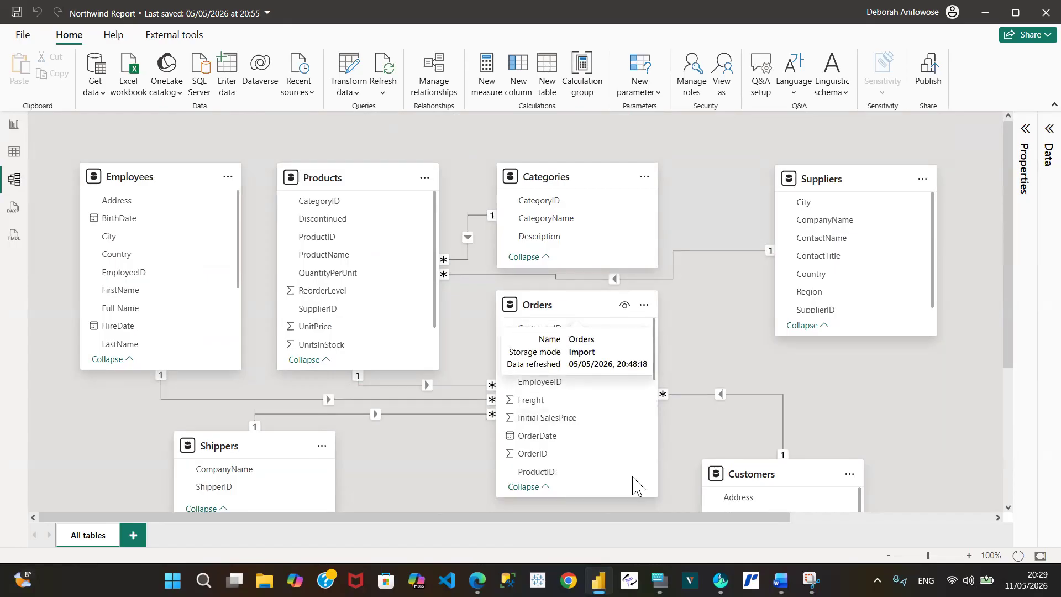
{"action": "mouse_move", "coordinate": [508, 307]}
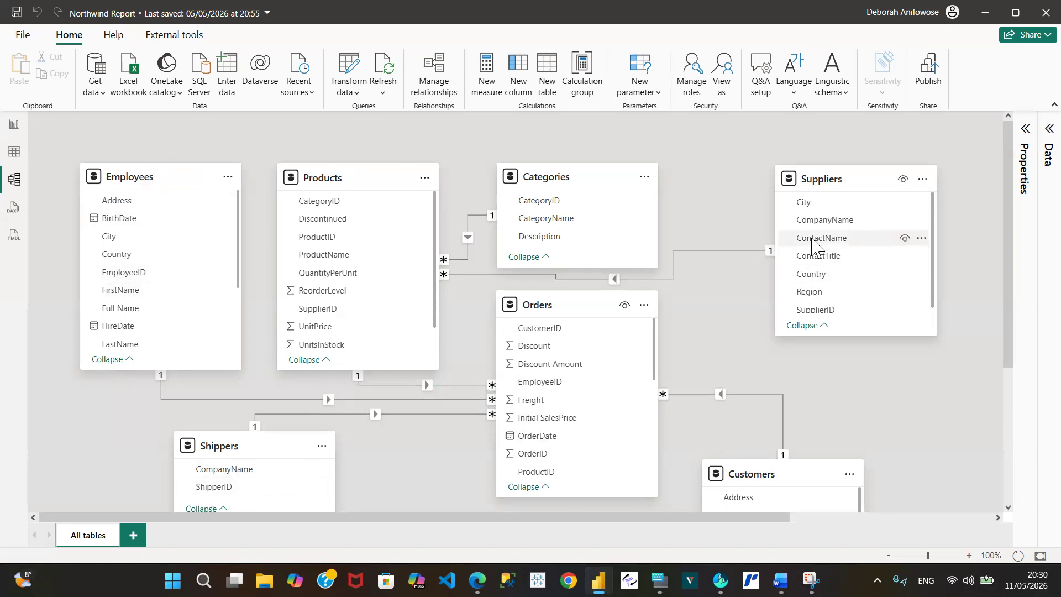
{"action": "mouse_move", "coordinate": [843, 184]}
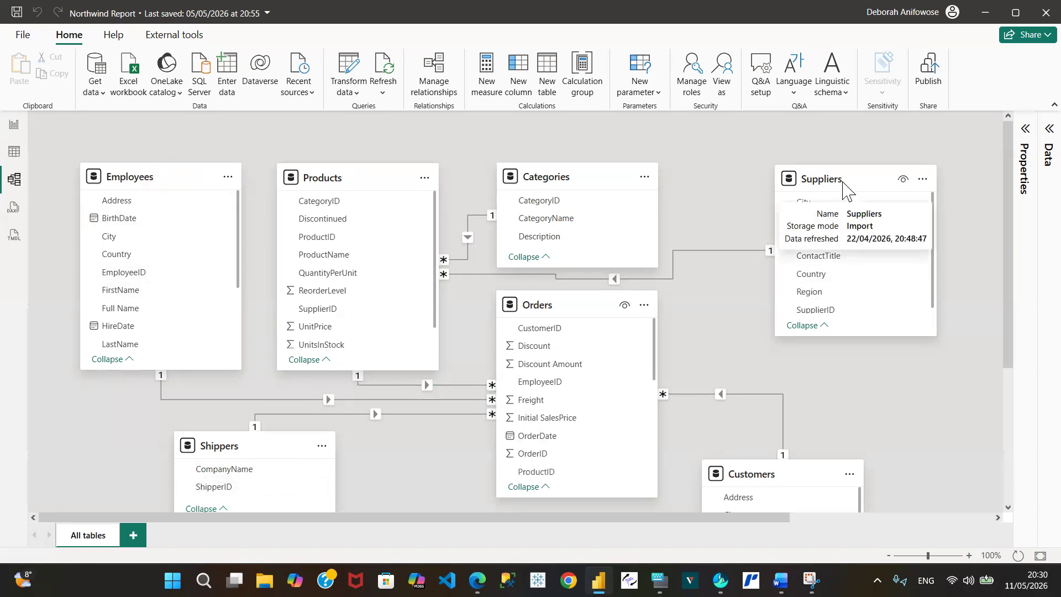
{"action": "left_click_drag", "start_coordinate": [843, 184], "coordinate": [803, 182]}
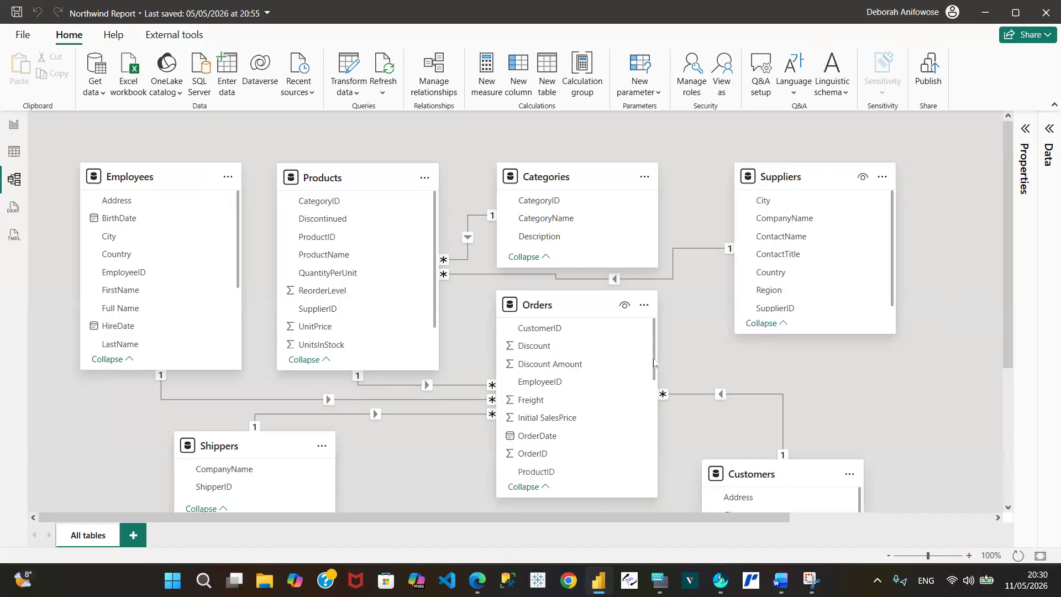
{"action": "left_click_drag", "start_coordinate": [654, 368], "coordinate": [654, 341]}
Move the Orders table down beneath Products and the Suppliers table down between Categories and Customers
{"action": "left_click", "coordinate": [1008, 507]}
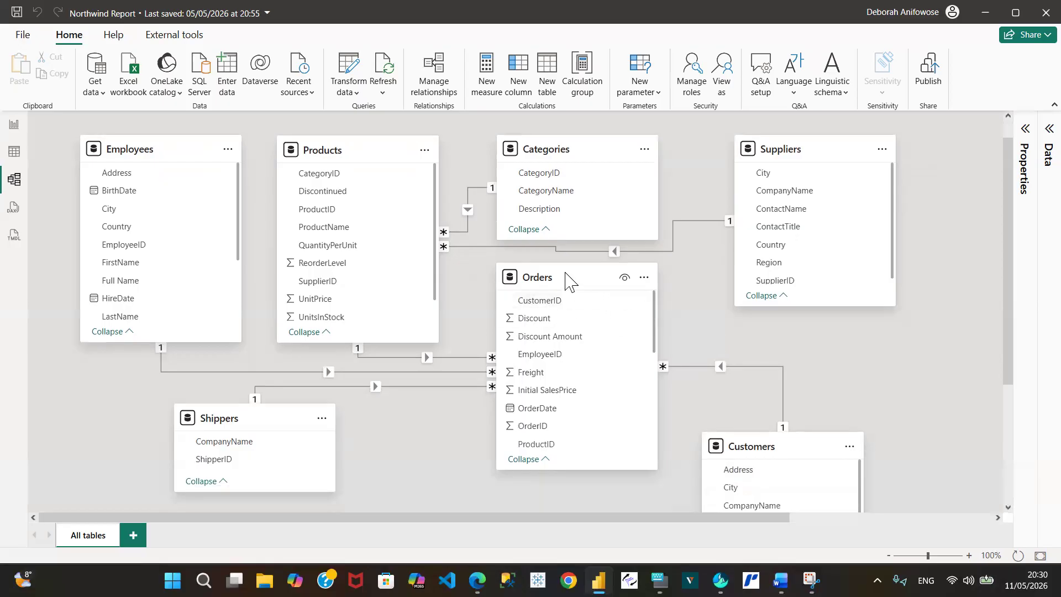
{"action": "mouse_move", "coordinate": [569, 283]}
{"action": "left_click_drag", "start_coordinate": [569, 283], "coordinate": [471, 466]}
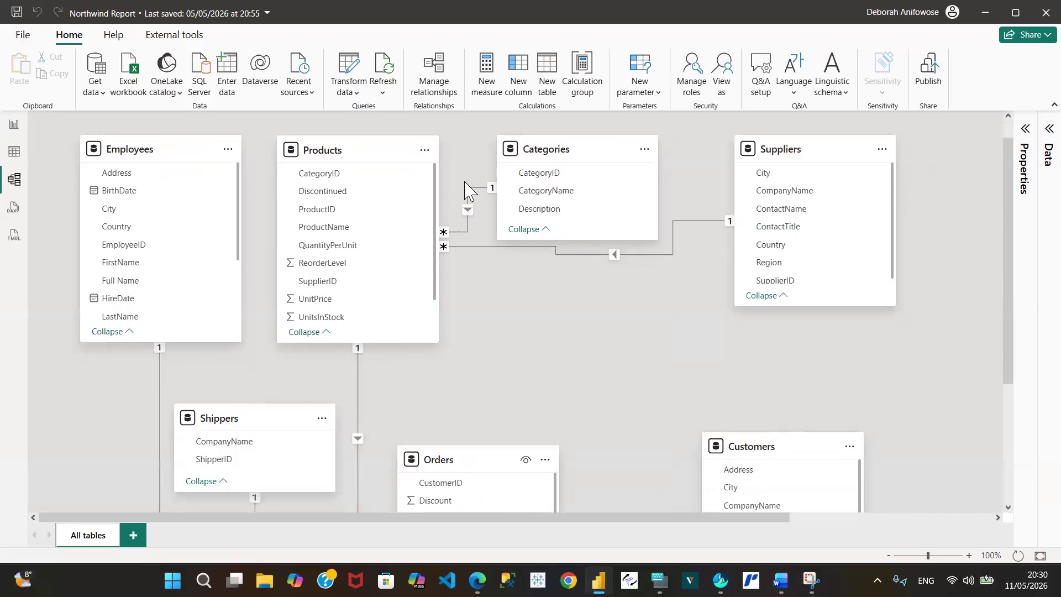
{"action": "mouse_move", "coordinate": [809, 151]}
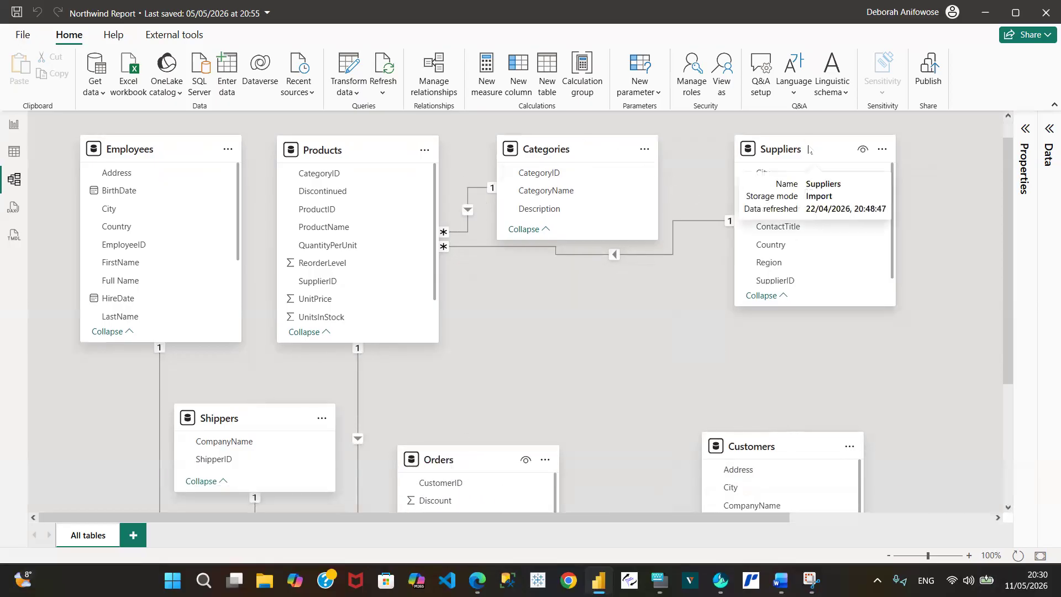
{"action": "left_click_drag", "start_coordinate": [809, 151], "coordinate": [695, 305]}
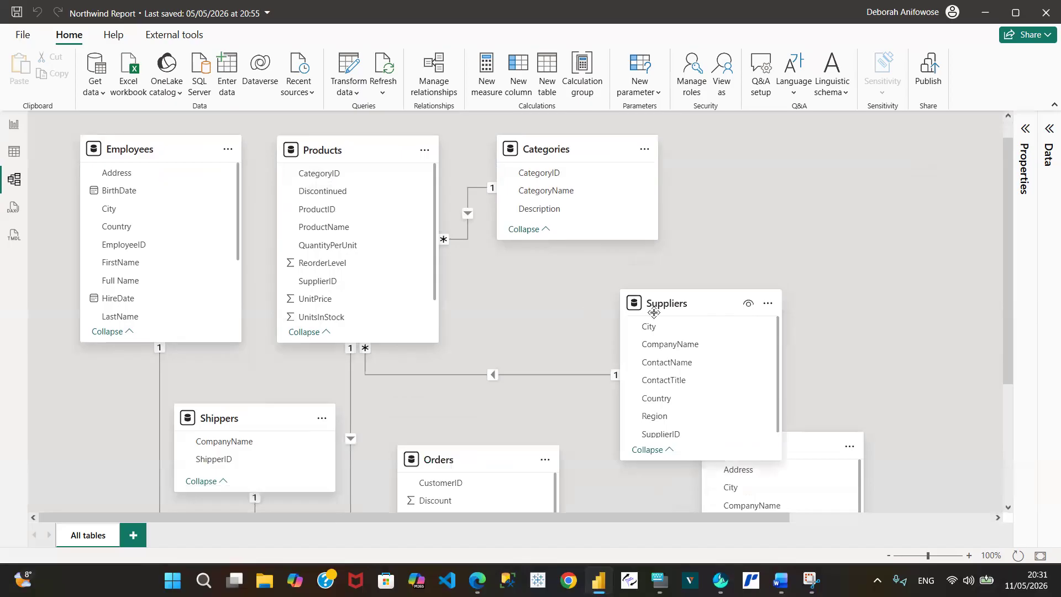
Delete the relationship between the Products and Suppliers tables
{"action": "right_click", "coordinate": [494, 376]}
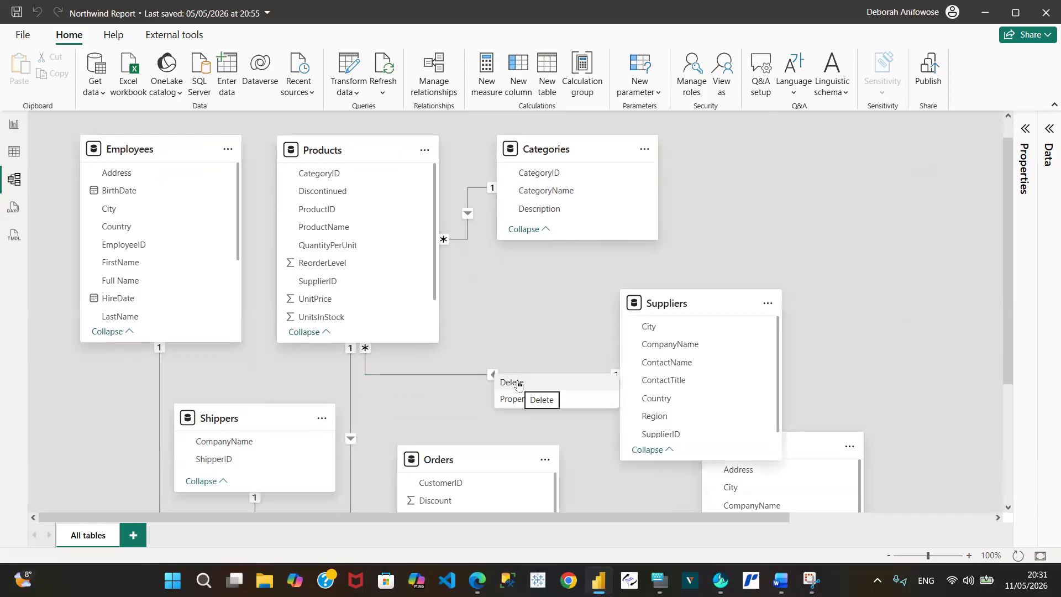
{"action": "left_click", "coordinate": [518, 383]}
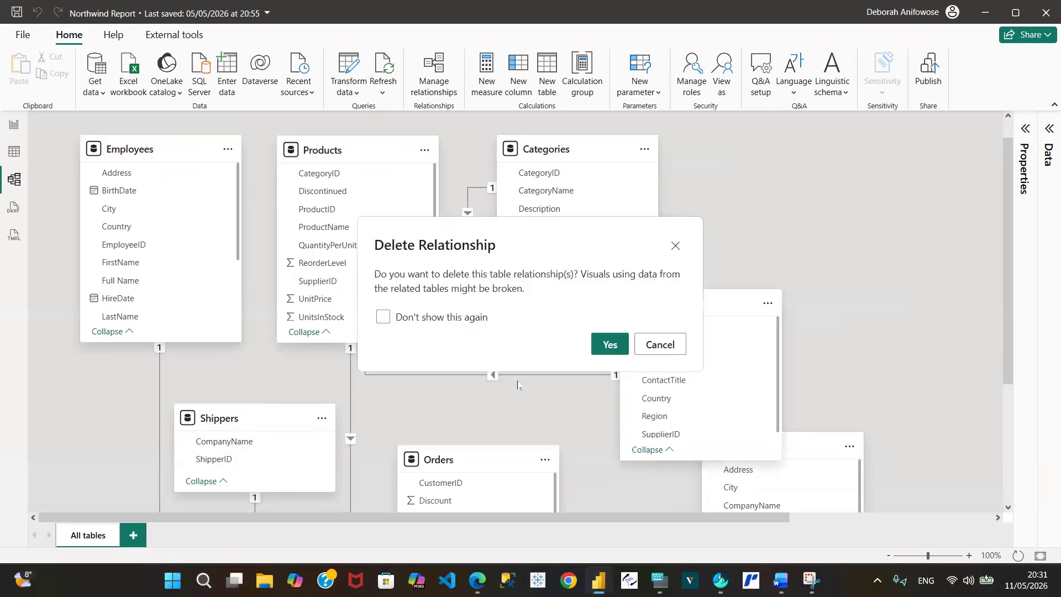
{"action": "left_click", "coordinate": [607, 344]}
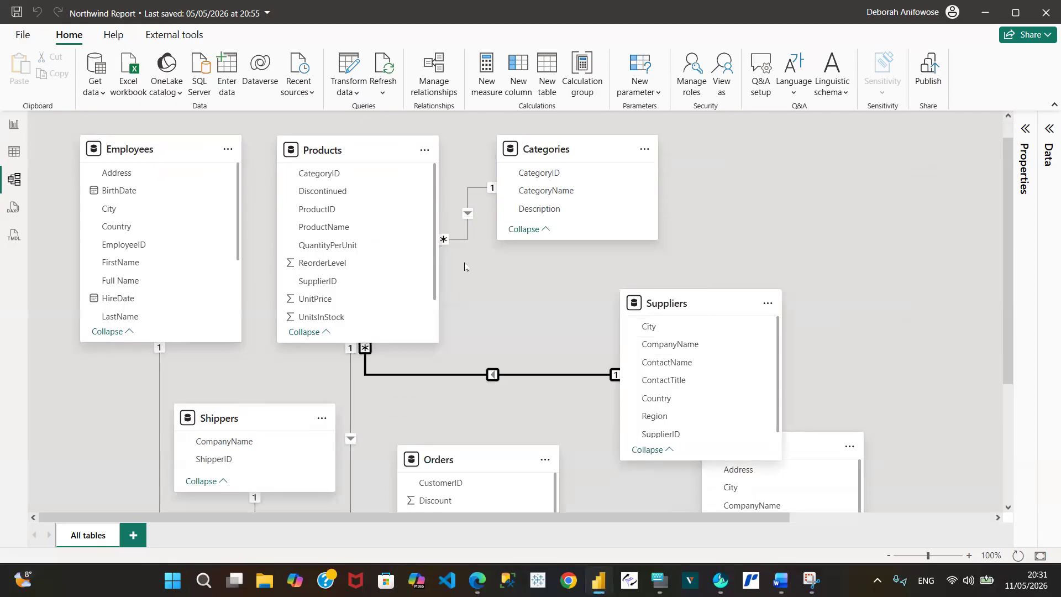
{"action": "double_click", "coordinate": [495, 377]}
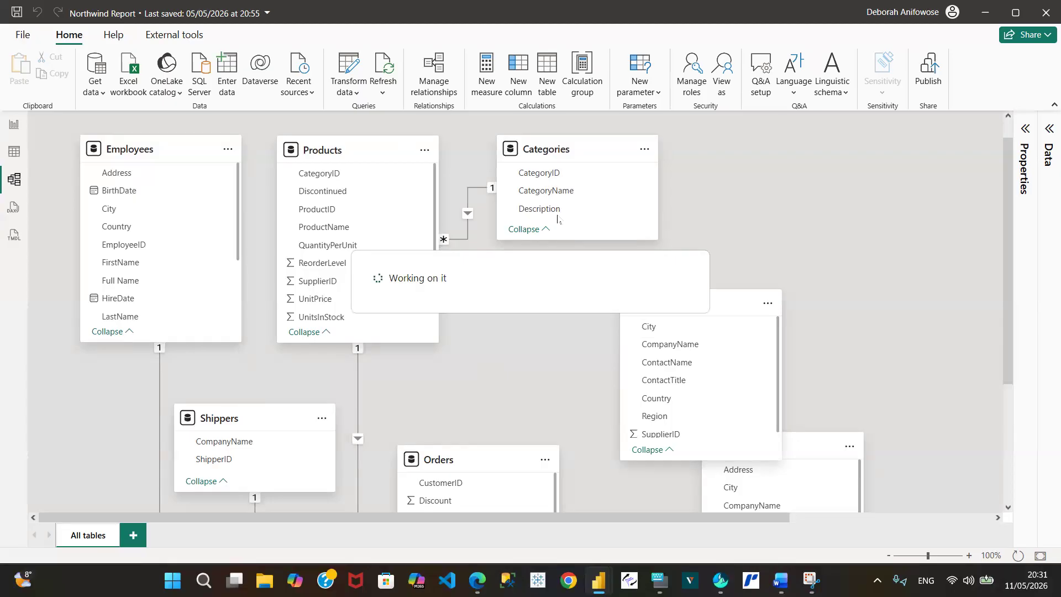
Delete the relationship between the Products and Categories tables
{"action": "right_click", "coordinate": [472, 218]}
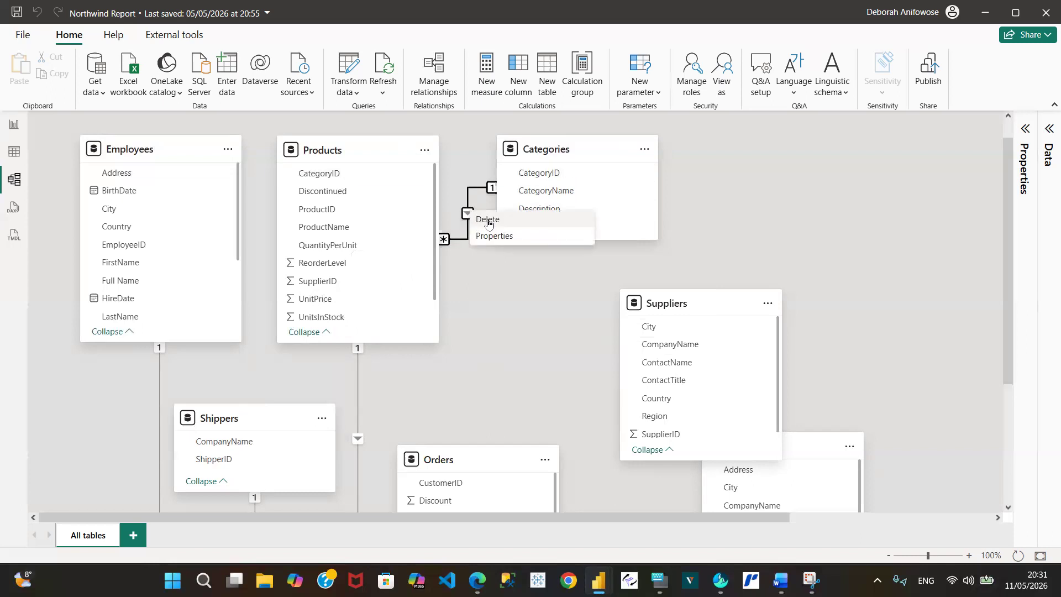
{"action": "left_click", "coordinate": [490, 223]}
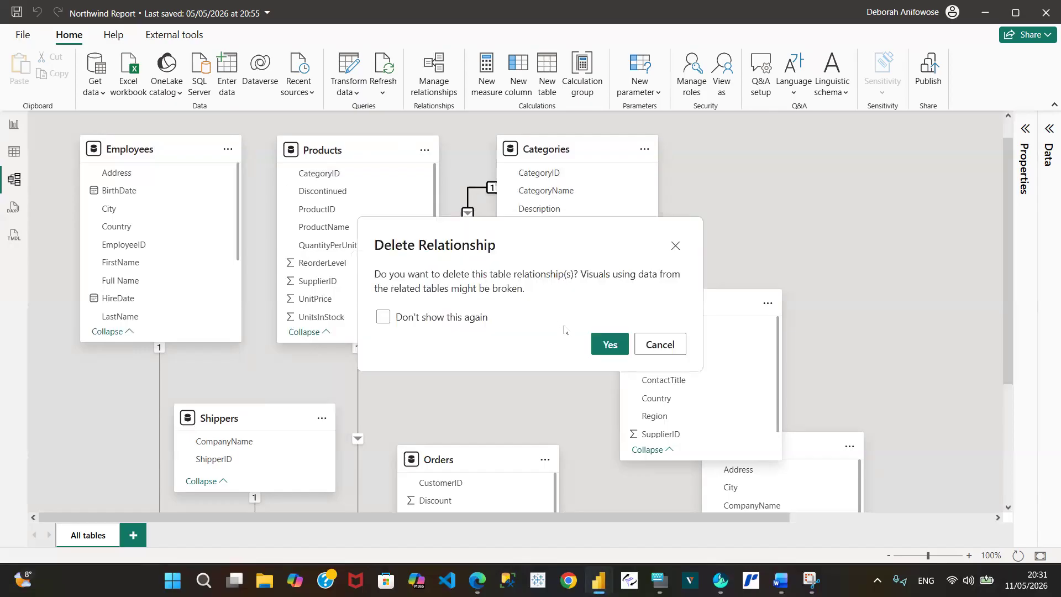
{"action": "left_click", "coordinate": [606, 345]}
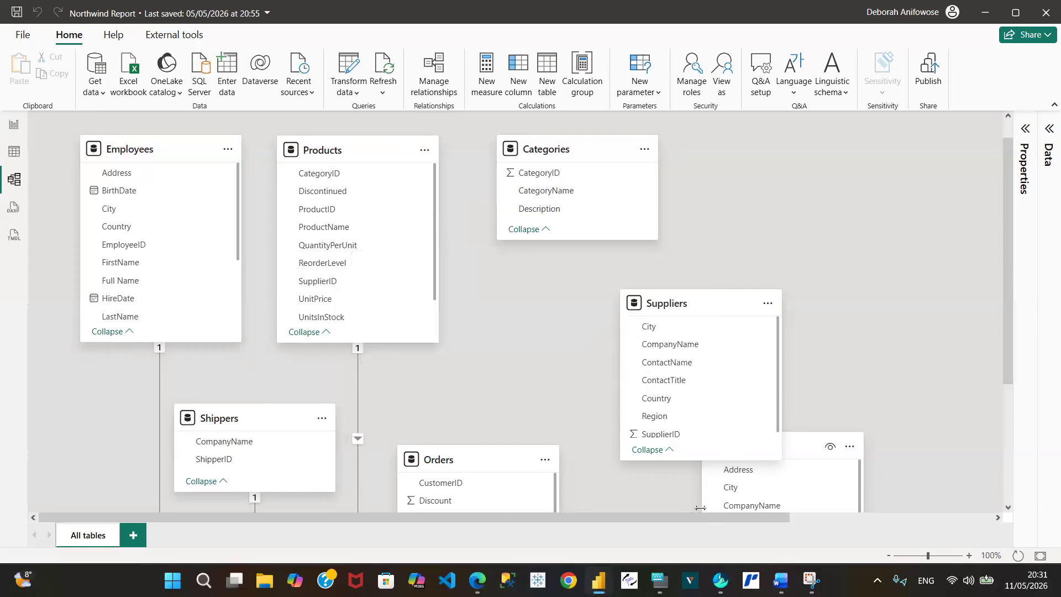
Stack the Suppliers, Categories and Customers tables in a column well away from Products and Orders
{"action": "left_click_drag", "start_coordinate": [699, 518], "coordinate": [856, 553]}
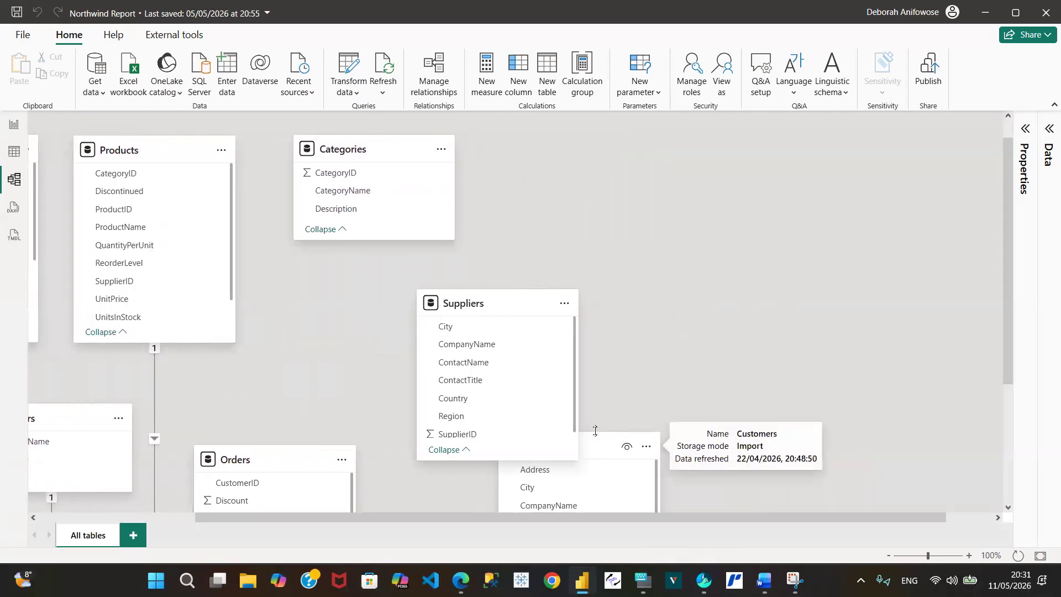
{"action": "left_click_drag", "start_coordinate": [456, 295], "coordinate": [931, 179]}
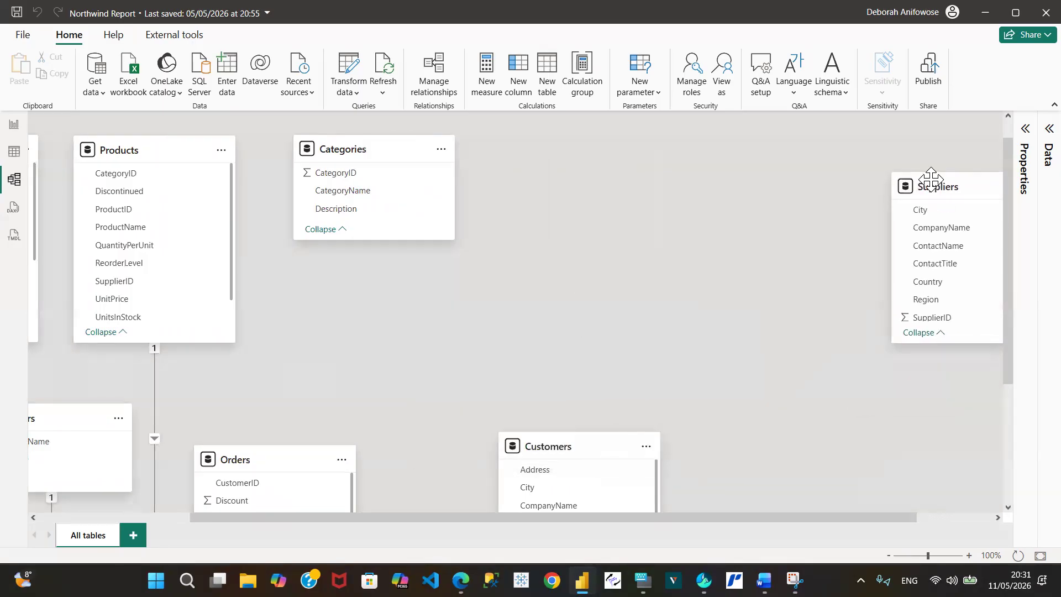
{"action": "left_click_drag", "start_coordinate": [332, 146], "coordinate": [930, 374]}
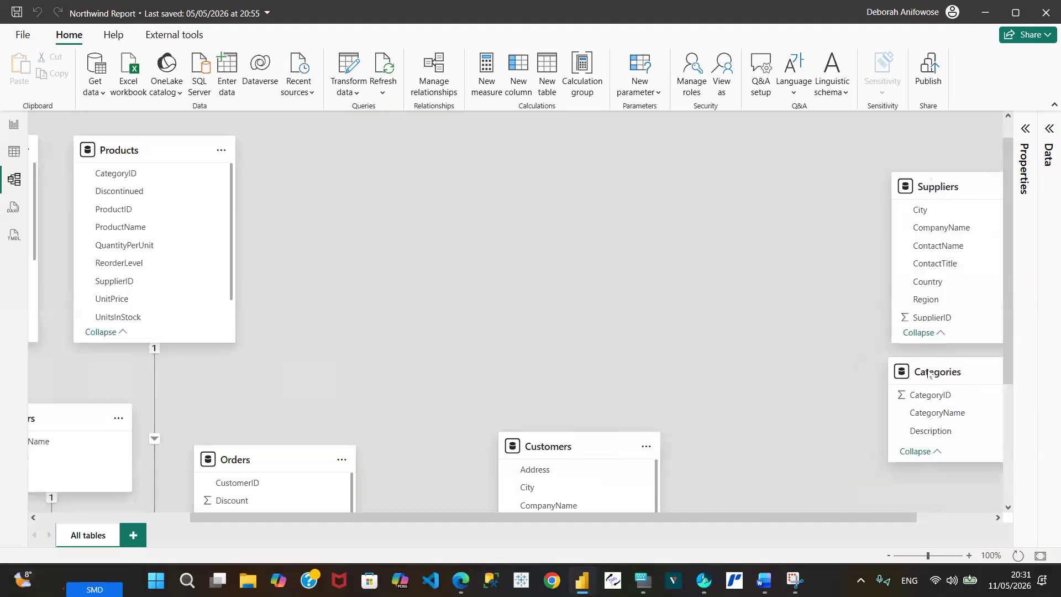
{"action": "left_click_drag", "start_coordinate": [558, 441], "coordinate": [975, 500]}
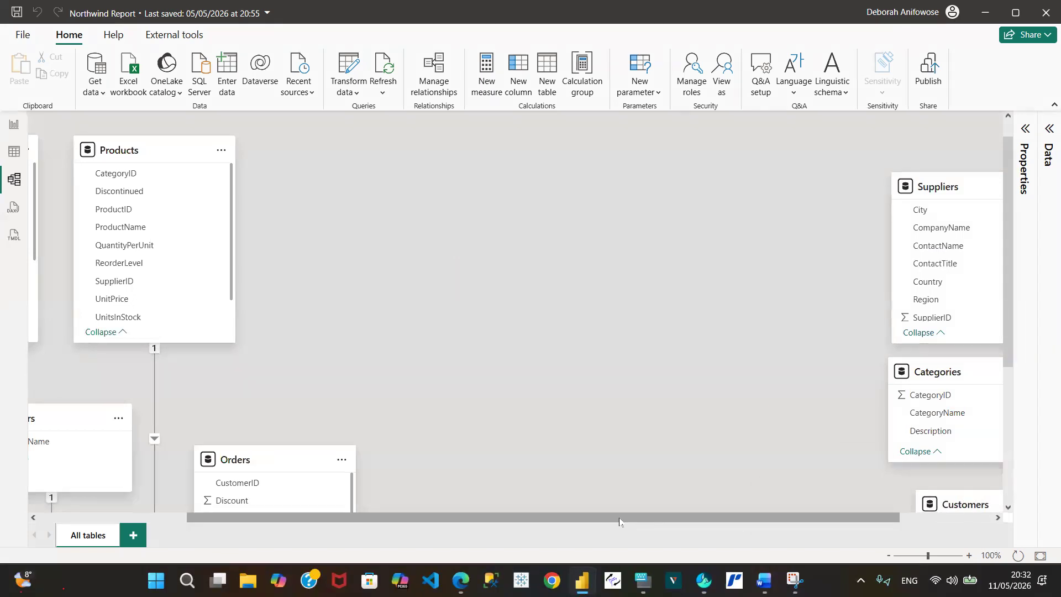
Place the Orders table beside Products, and bring Customers back alongside Orders on the side opposite Products
{"action": "scroll", "coordinate": [619, 521], "scroll_direction": "left", "scroll_amount": 4}
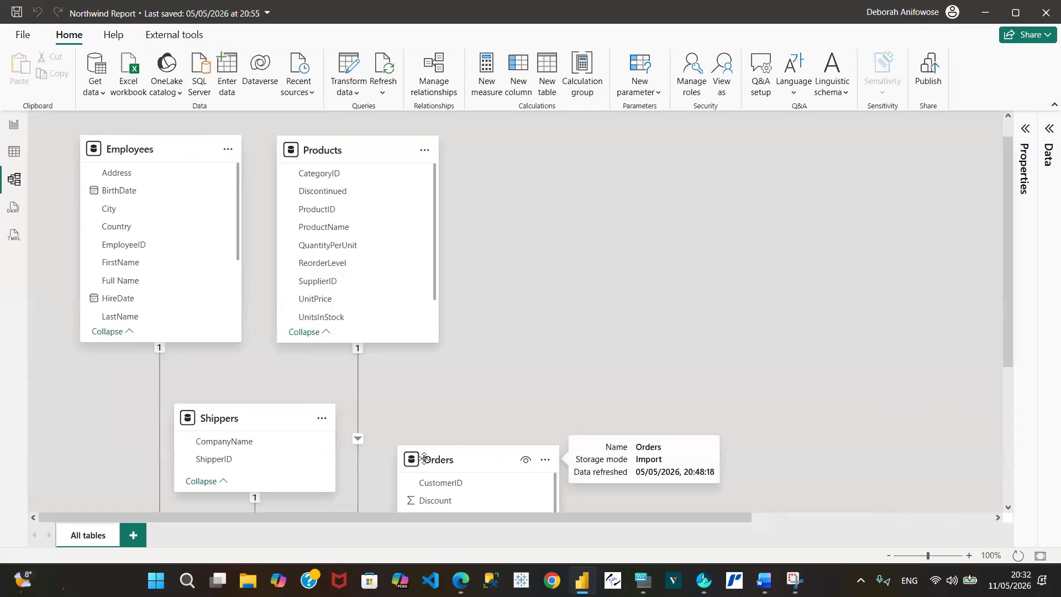
{"action": "left_click_drag", "start_coordinate": [425, 458], "coordinate": [545, 170]}
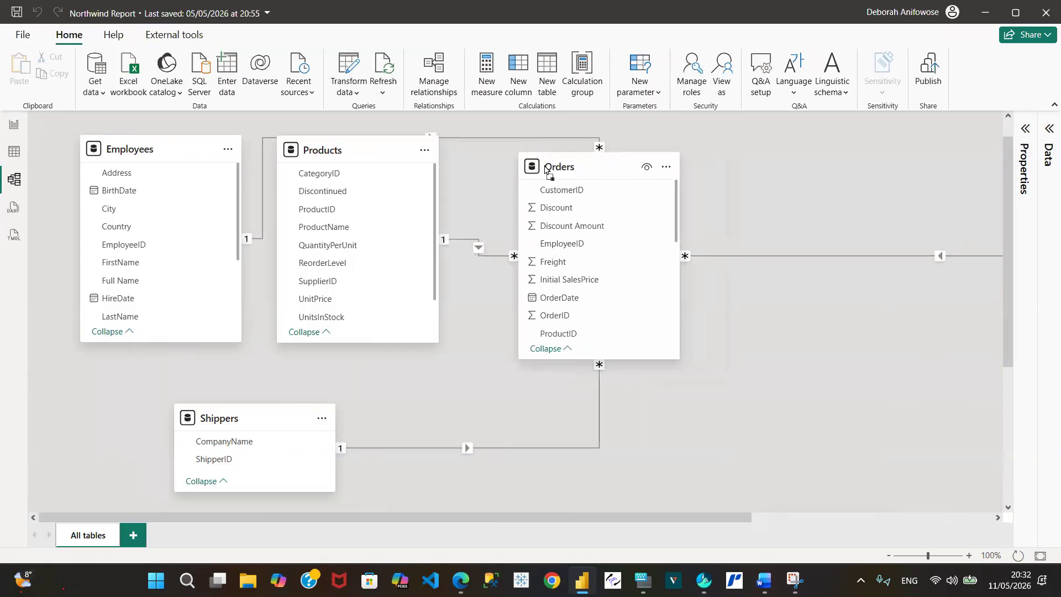
{"action": "left_click_drag", "start_coordinate": [624, 518], "coordinate": [831, 534]}
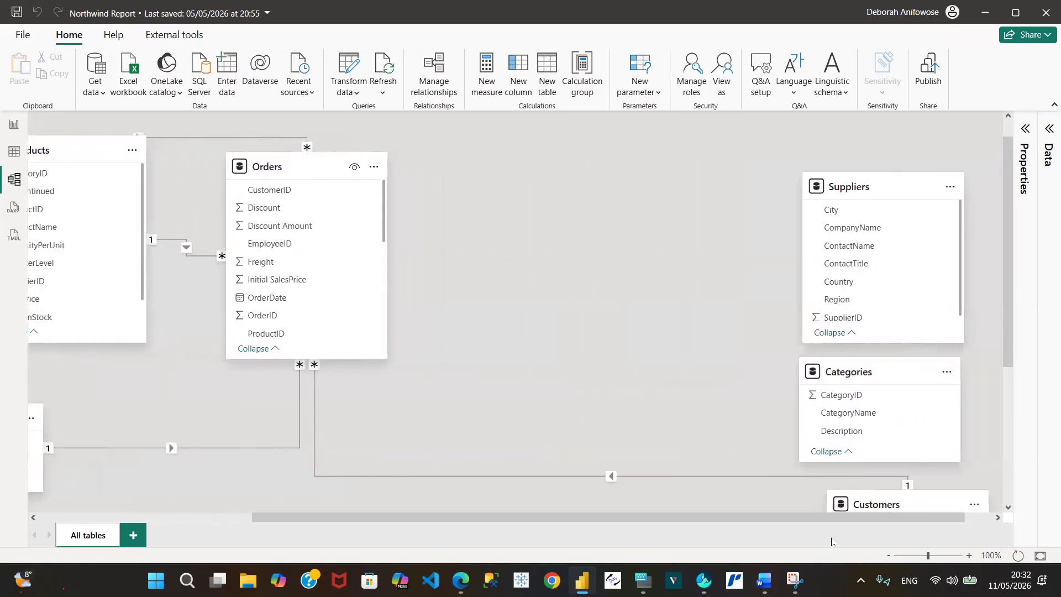
{"action": "left_click_drag", "start_coordinate": [889, 504], "coordinate": [405, 437]}
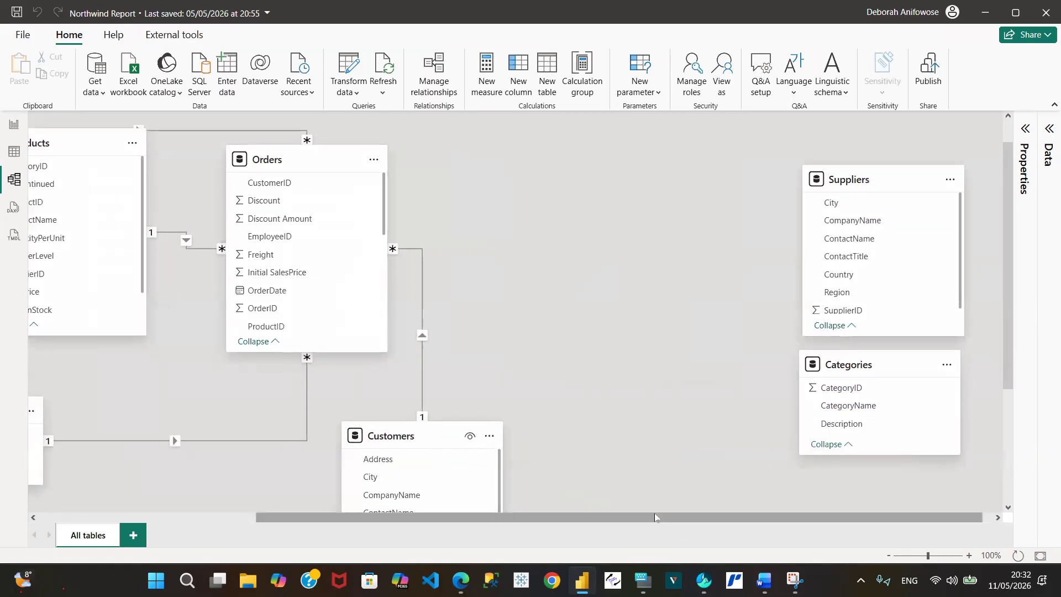
{"action": "left_click_drag", "start_coordinate": [656, 516], "coordinate": [402, 553]}
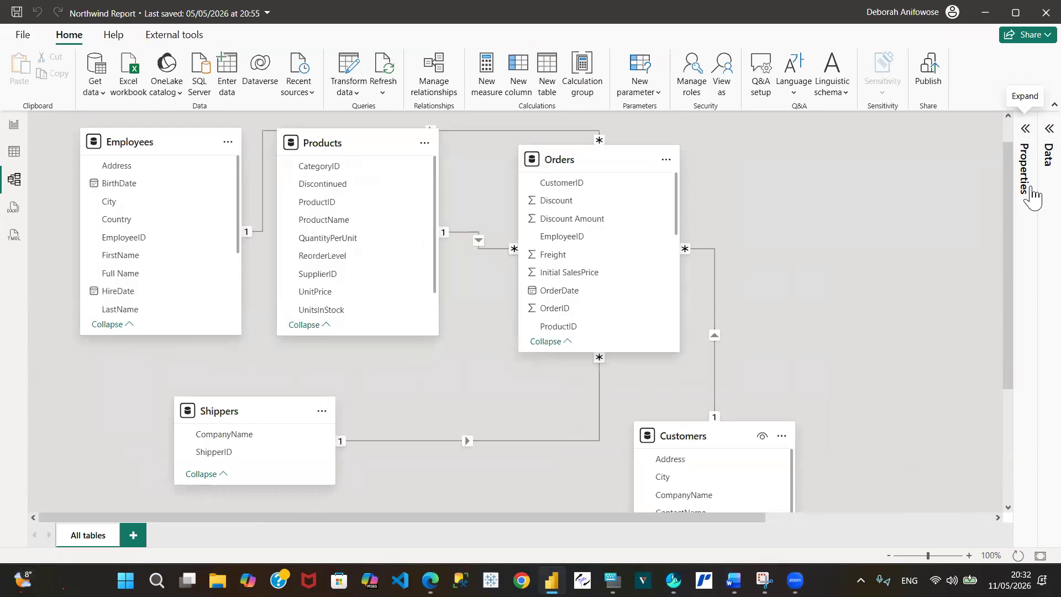
{"action": "left_click_drag", "start_coordinate": [1006, 374], "coordinate": [995, 354]}
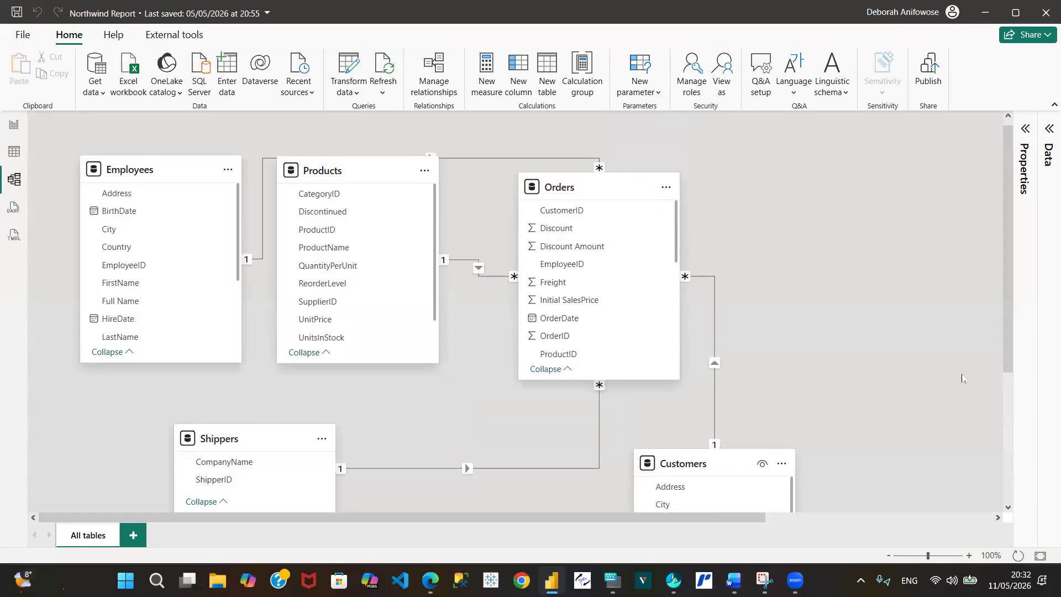
{"action": "mouse_move", "coordinate": [688, 463]}
{"action": "left_click_drag", "start_coordinate": [688, 463], "coordinate": [786, 160]}
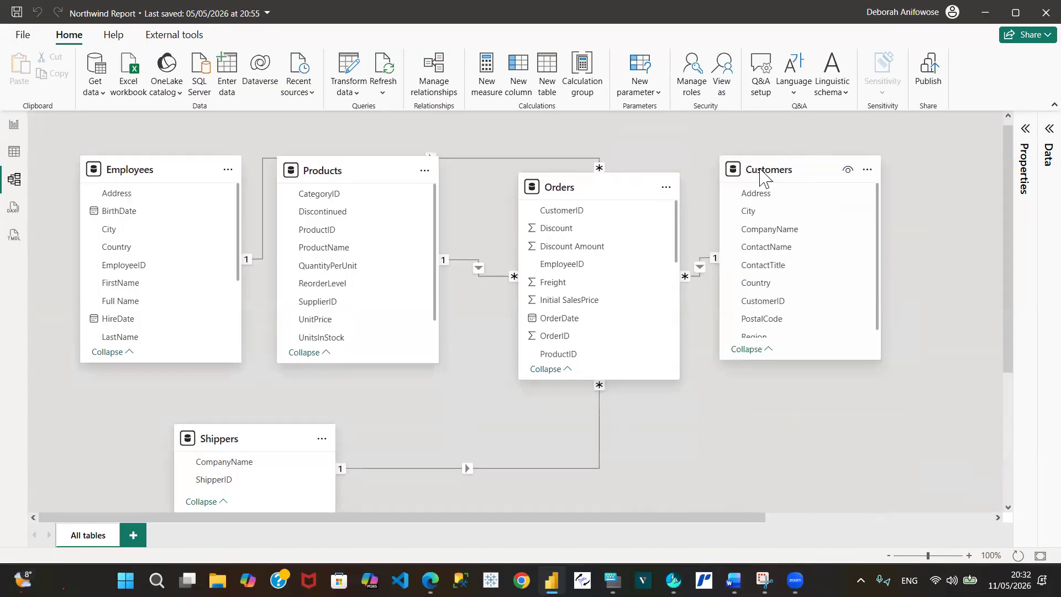
Try an arrangement with Orders in line between Products and Customers, and Shippers directly below Orders
{"action": "mouse_move", "coordinate": [597, 183]}
{"action": "left_click_drag", "start_coordinate": [581, 189], "coordinate": [560, 378]}
{"action": "mouse_move", "coordinate": [559, 378]}
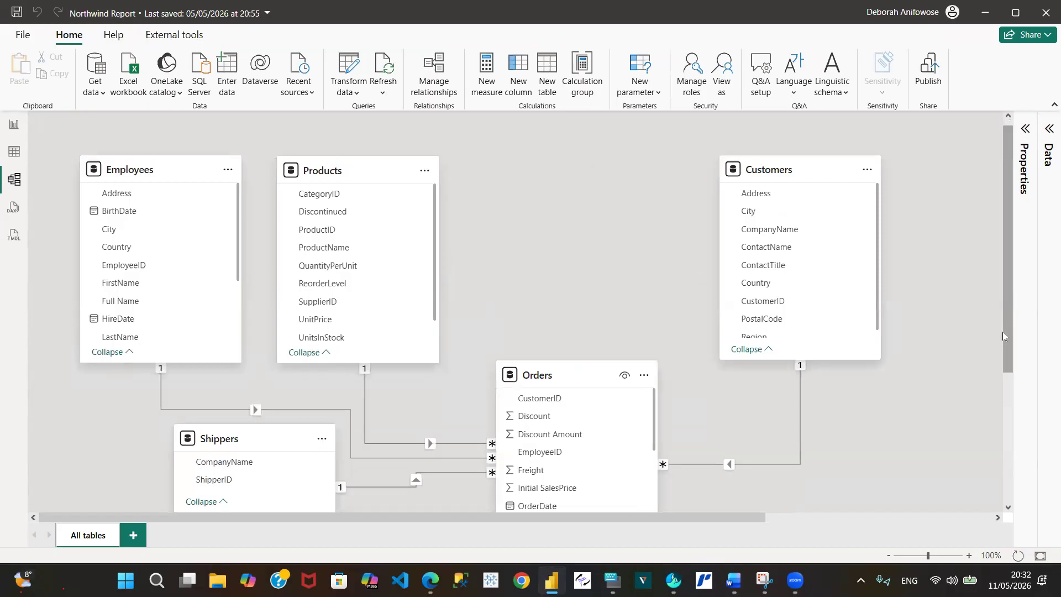
{"action": "mouse_move", "coordinate": [1007, 336]}
{"action": "left_mouse_down"}
{"action": "mouse_move", "coordinate": [1030, 434]}
{"action": "mouse_move", "coordinate": [1011, 319]}
{"action": "left_mouse_up"}
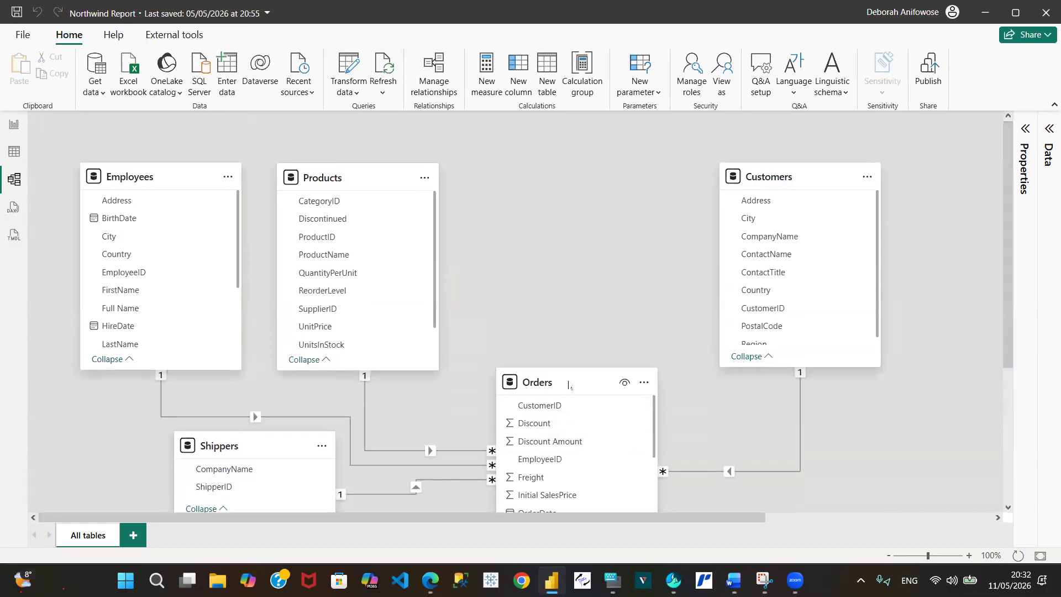
{"action": "left_click_drag", "start_coordinate": [568, 383], "coordinate": [590, 177]}
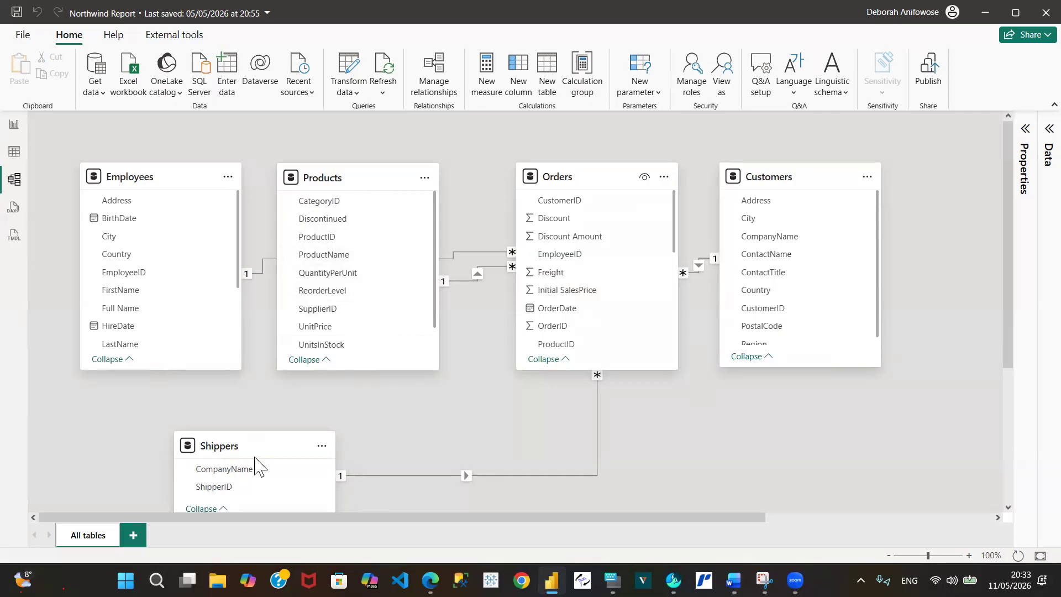
{"action": "mouse_move", "coordinate": [254, 456]}
{"action": "left_click_drag", "start_coordinate": [254, 456], "coordinate": [599, 464]}
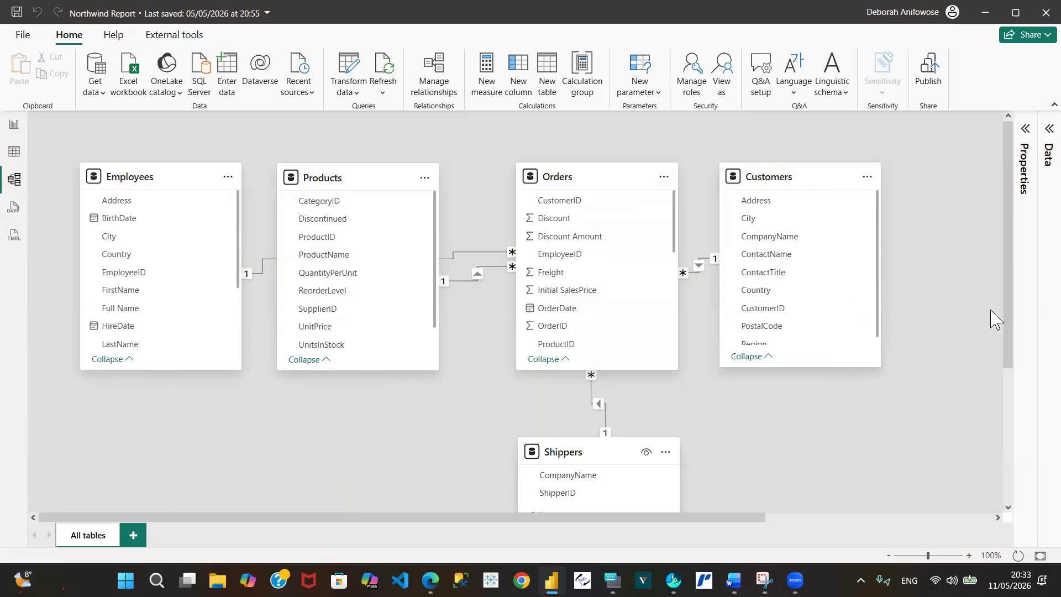
Move Orders below the row of tables, with Shippers beside it and Products directly above it
{"action": "left_click_drag", "start_coordinate": [1009, 326], "coordinate": [996, 264]}
{"action": "mouse_move", "coordinate": [579, 179]}
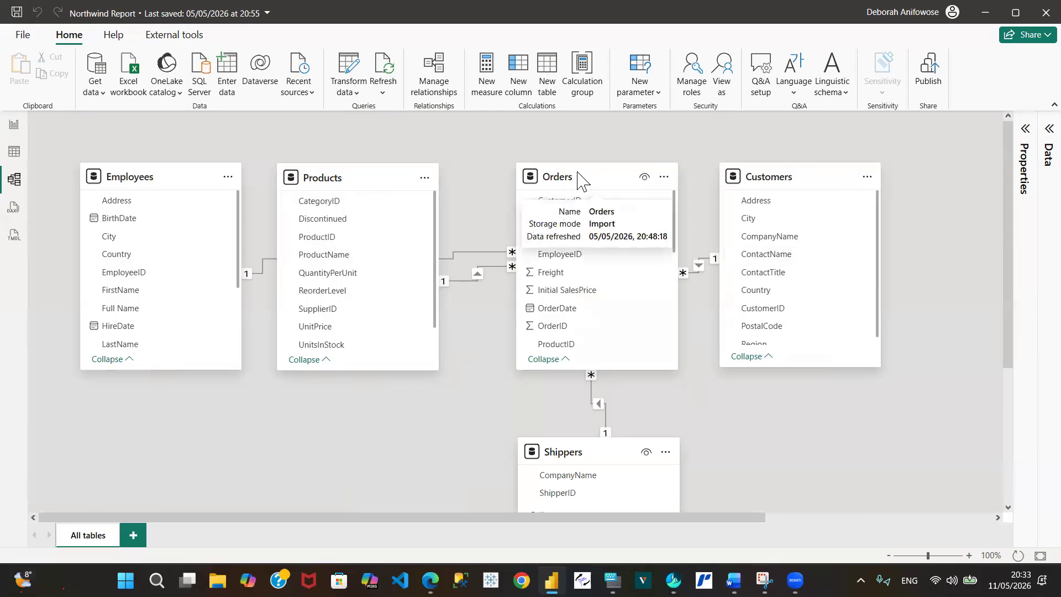
{"action": "mouse_move", "coordinate": [626, 440]}
{"action": "left_click_drag", "start_coordinate": [594, 180], "coordinate": [535, 401]}
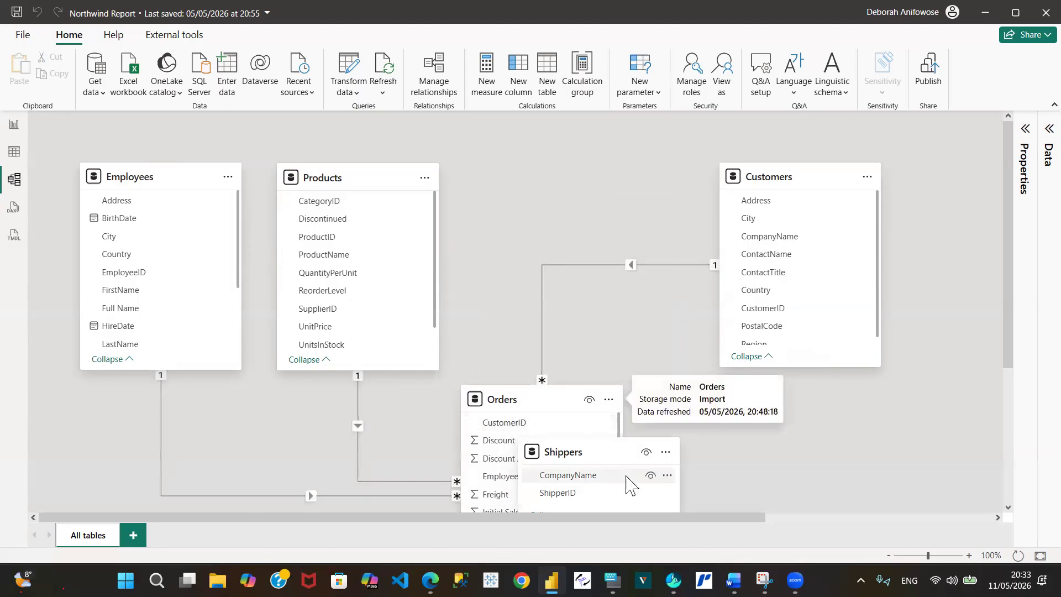
{"action": "left_click_drag", "start_coordinate": [599, 457], "coordinate": [793, 456]}
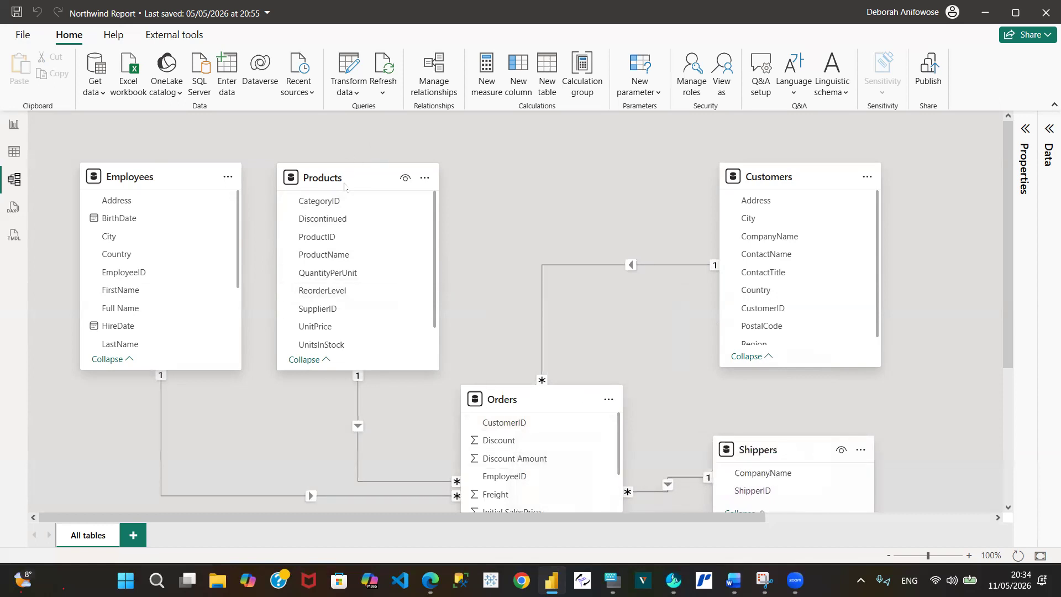
{"action": "left_click_drag", "start_coordinate": [336, 180], "coordinate": [526, 179]}
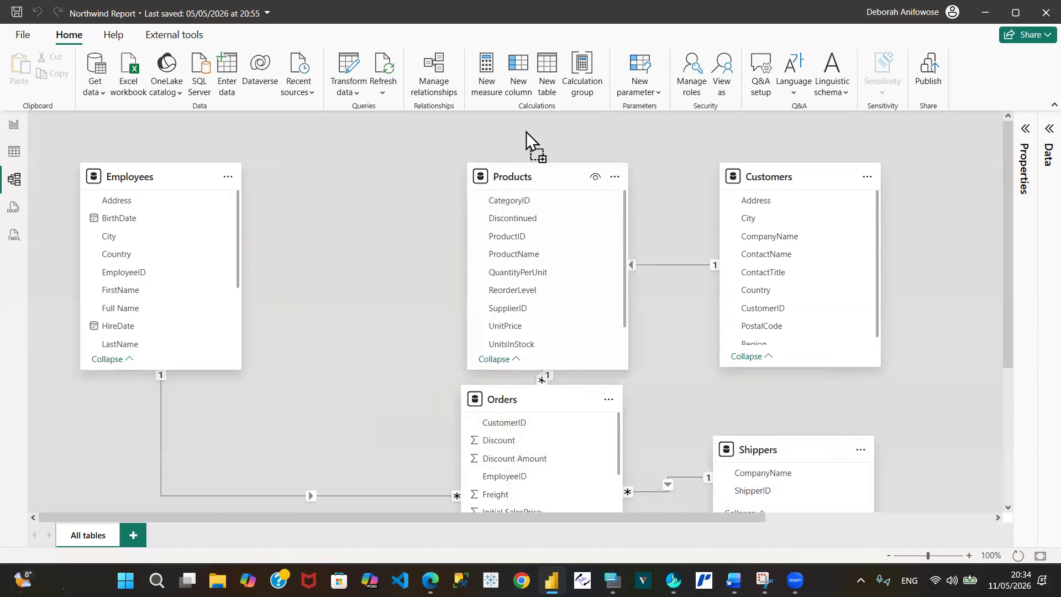
Place Customers below Employees beside a lowered Orders table, and raise Shippers to sit beside Products
{"action": "left_click_drag", "start_coordinate": [545, 406], "coordinate": [548, 489]}
{"action": "left_click_drag", "start_coordinate": [776, 175], "coordinate": [218, 462]}
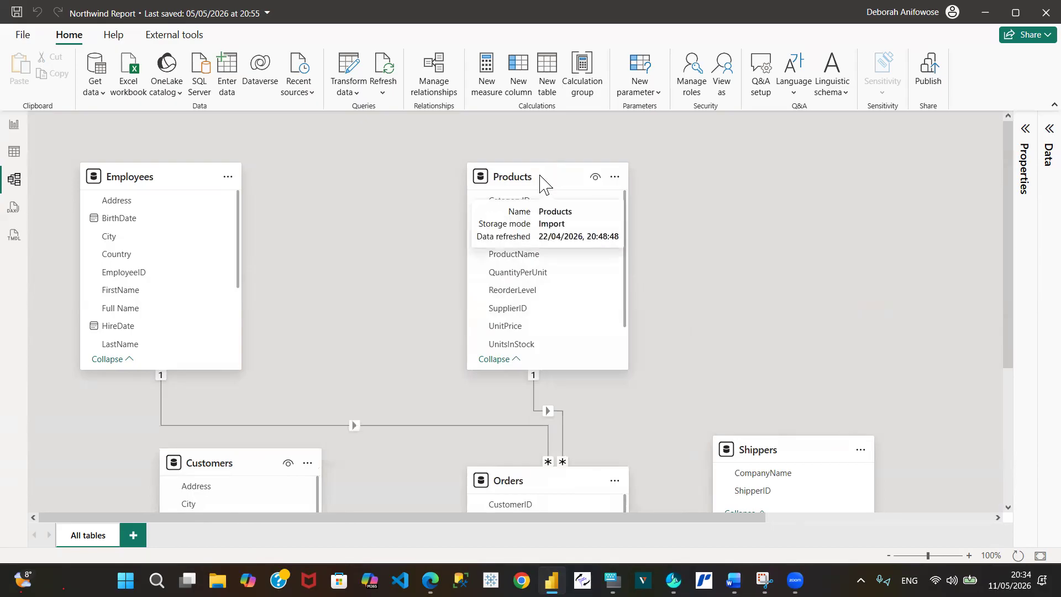
{"action": "left_click_drag", "start_coordinate": [544, 182], "coordinate": [514, 183]}
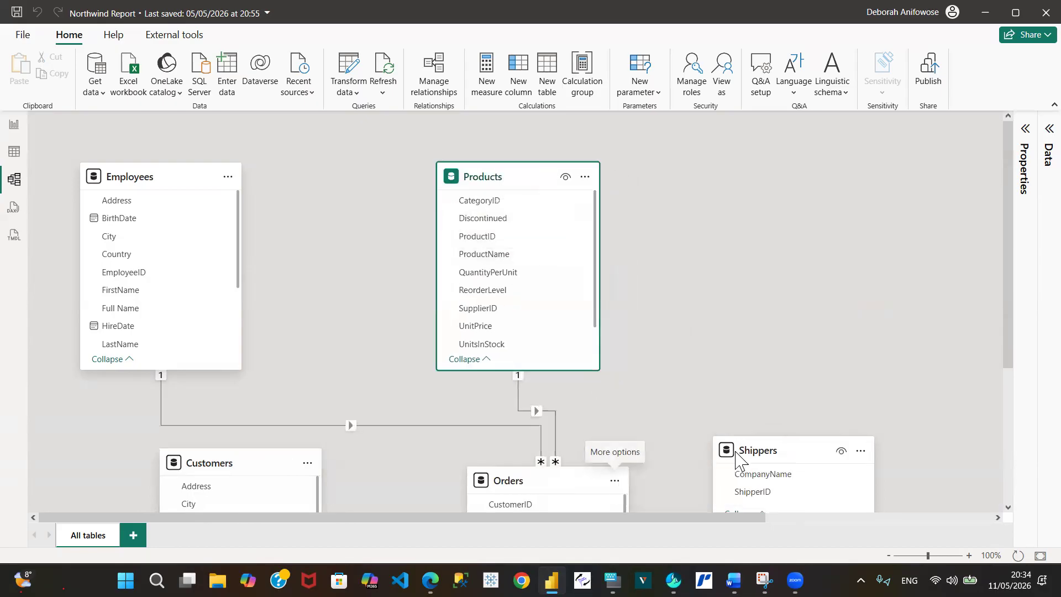
{"action": "left_click_drag", "start_coordinate": [774, 452], "coordinate": [747, 291]}
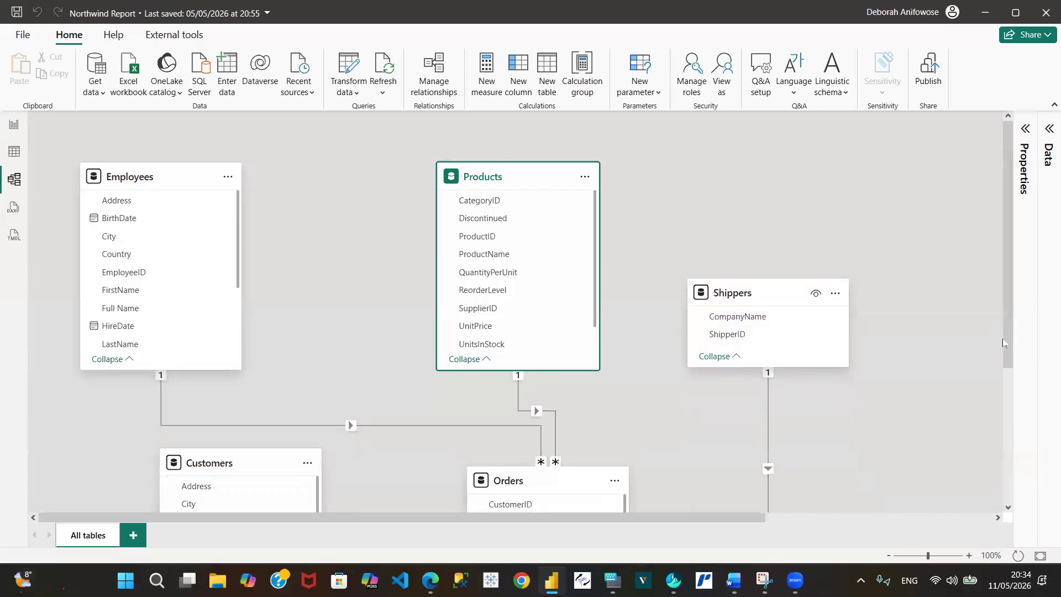
{"action": "scroll", "coordinate": [1005, 337], "scroll_direction": "down", "scroll_amount": 4}
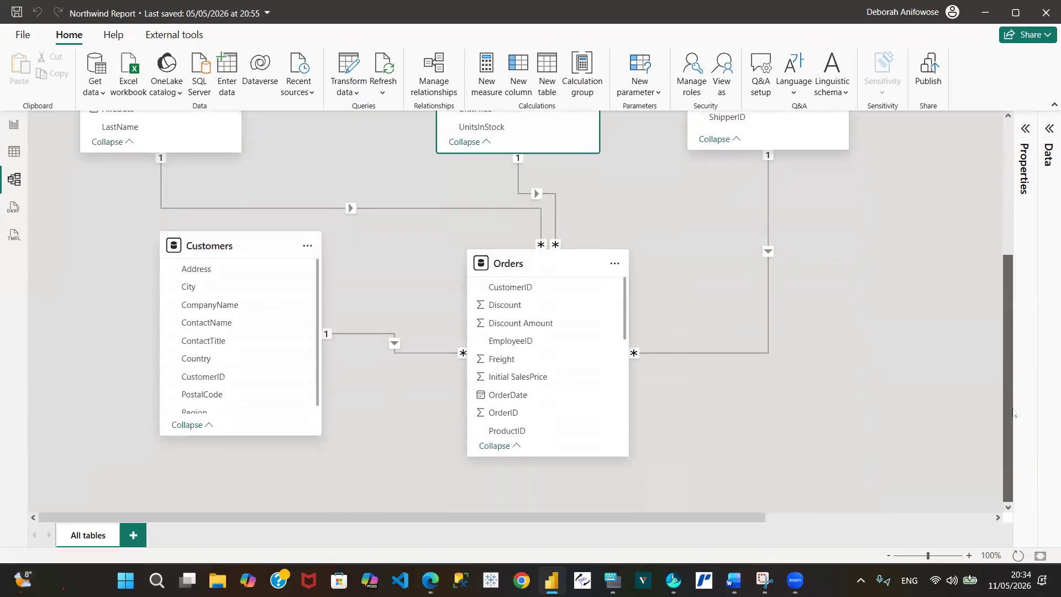
{"action": "scroll", "coordinate": [1013, 413], "scroll_direction": "up", "scroll_amount": 4}
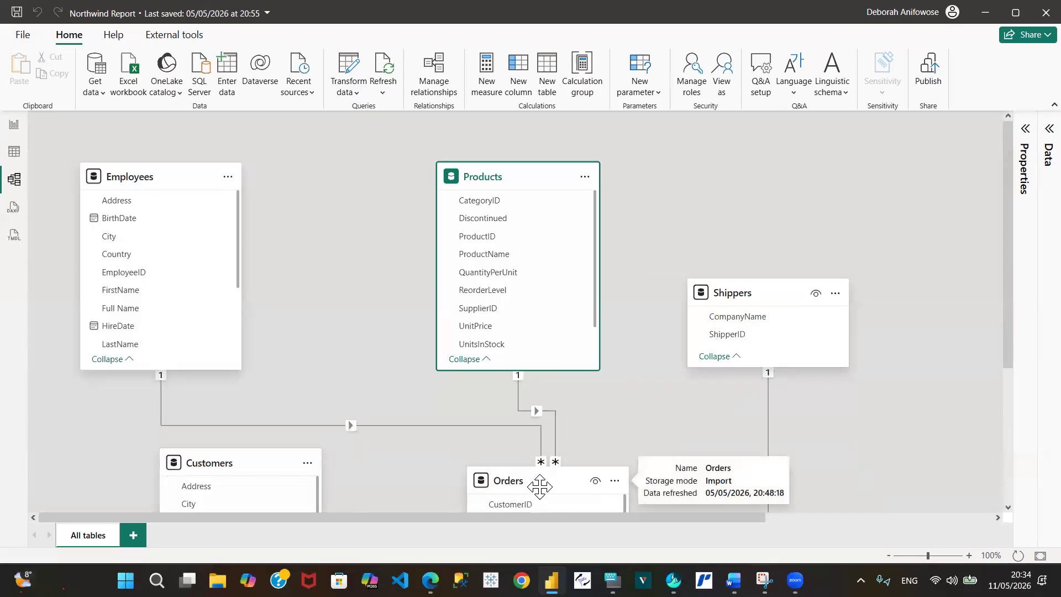
{"action": "left_click", "coordinate": [645, 515]}
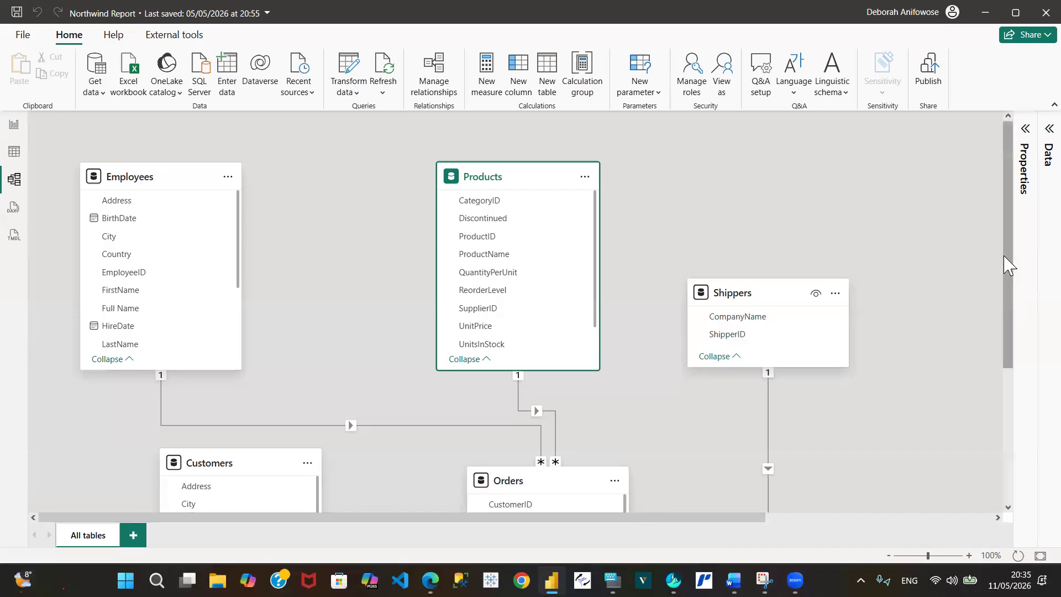
Bring the Suppliers table next to Products, shifting Products toward Employees to make room
{"action": "mouse_move", "coordinate": [1007, 264]}
{"action": "left_mouse_down"}
{"action": "mouse_move", "coordinate": [1030, 397]}
{"action": "mouse_move", "coordinate": [999, 275]}
{"action": "left_mouse_up"}
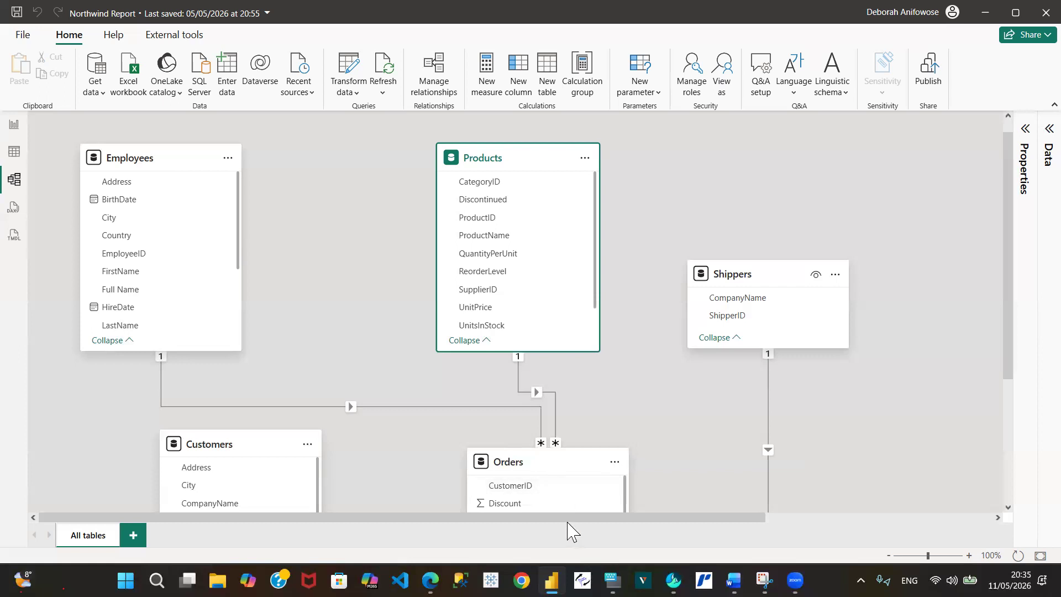
{"action": "left_click_drag", "start_coordinate": [645, 522], "coordinate": [836, 535]}
{"action": "mouse_move", "coordinate": [868, 191]}
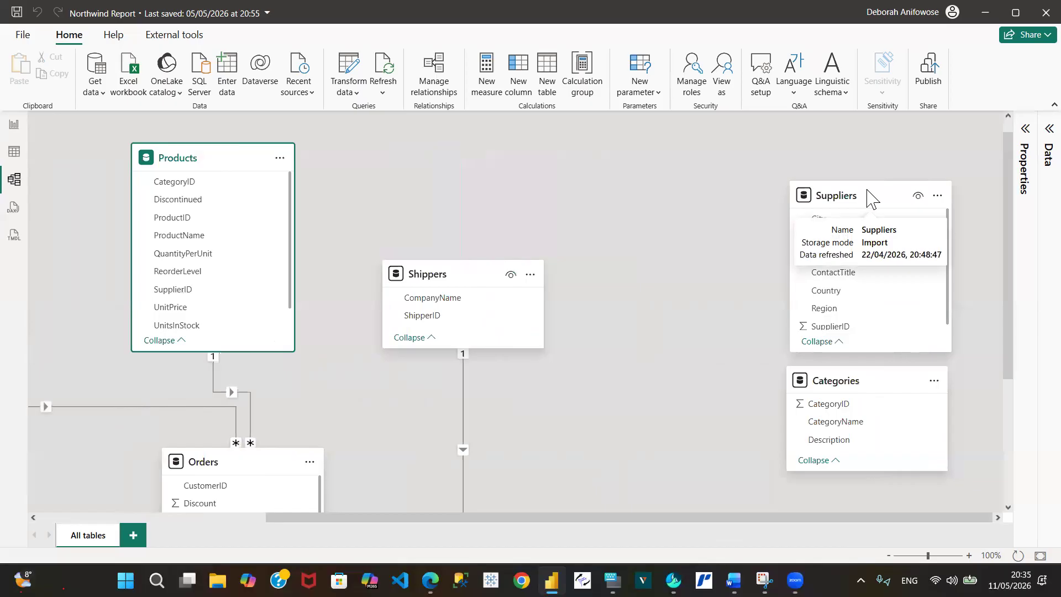
{"action": "left_click_drag", "start_coordinate": [868, 195], "coordinate": [436, 156]}
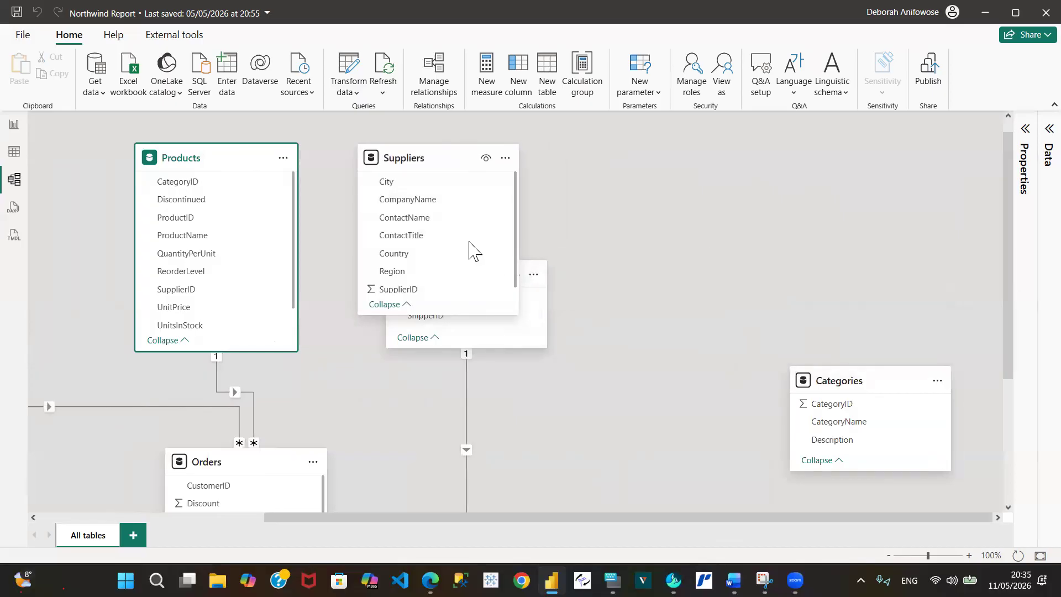
{"action": "left_click_drag", "start_coordinate": [412, 151], "coordinate": [339, 162]}
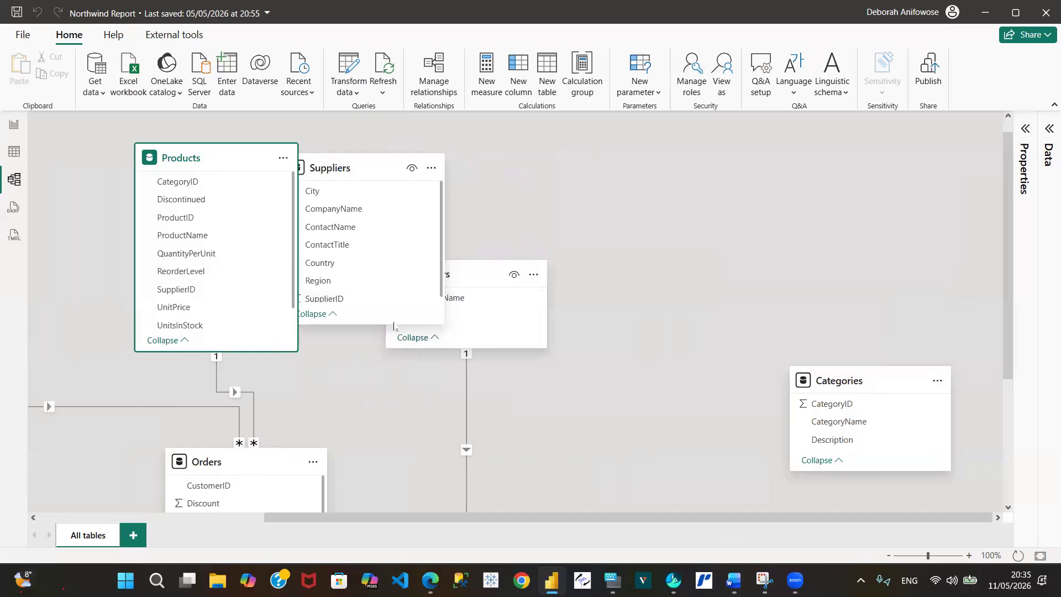
{"action": "left_click_drag", "start_coordinate": [213, 166], "coordinate": [130, 170]}
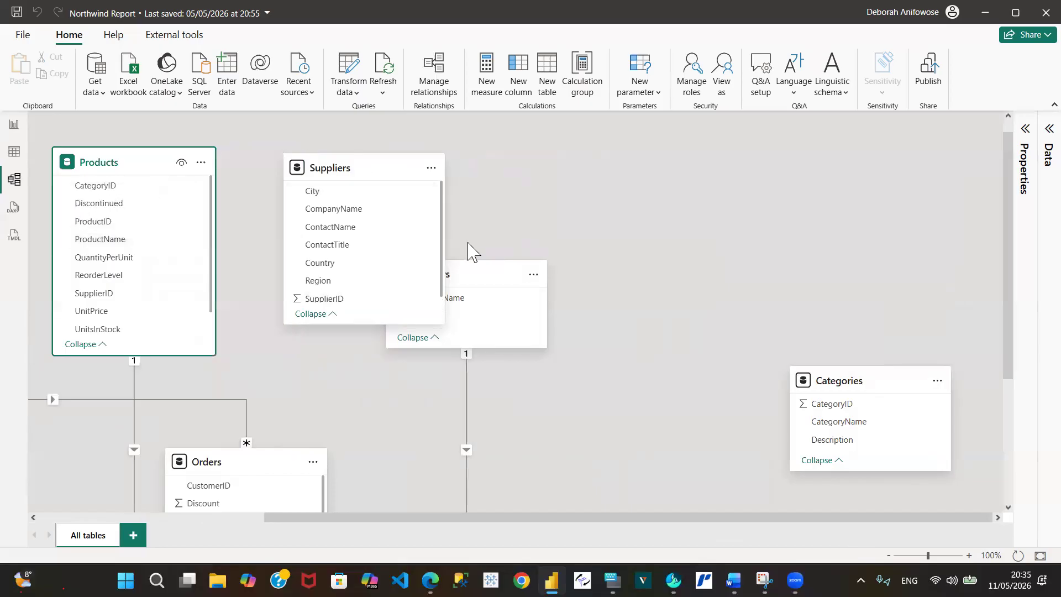
{"action": "mouse_move", "coordinate": [356, 174]}
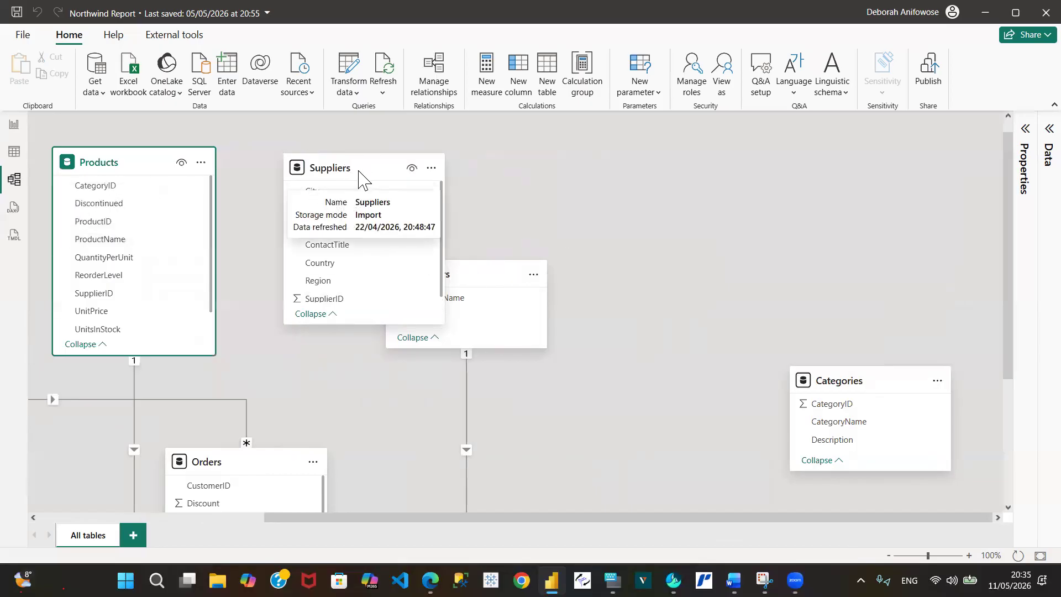
{"action": "left_click_drag", "start_coordinate": [343, 165], "coordinate": [288, 169]}
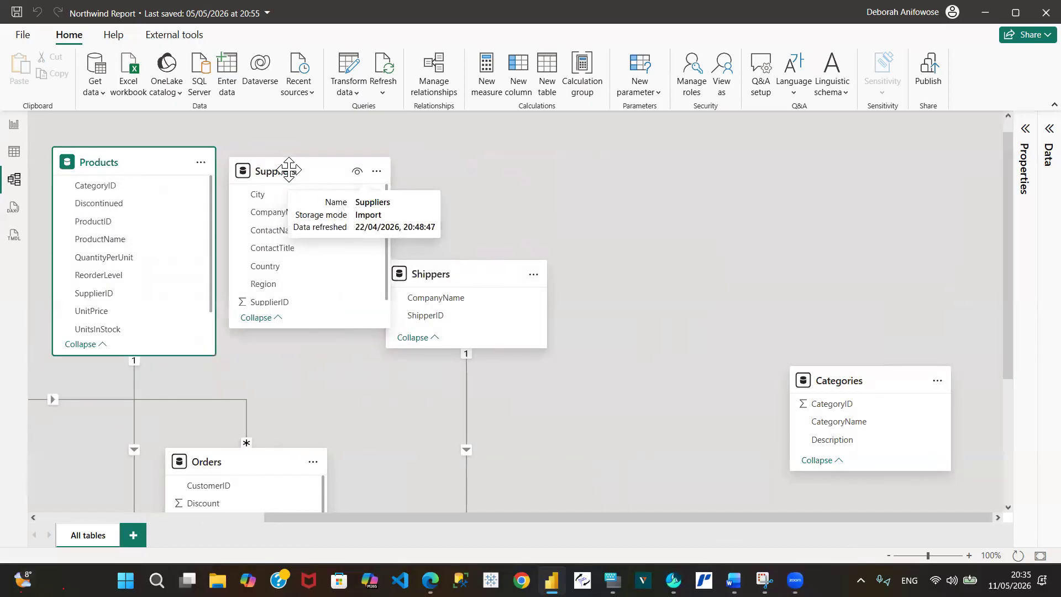
Move Shippers well clear of Suppliers and down near Orders' level, and bring Categories into the row with Suppliers
{"action": "mouse_move", "coordinate": [451, 282]}
{"action": "left_click_drag", "start_coordinate": [434, 269], "coordinate": [658, 166]}
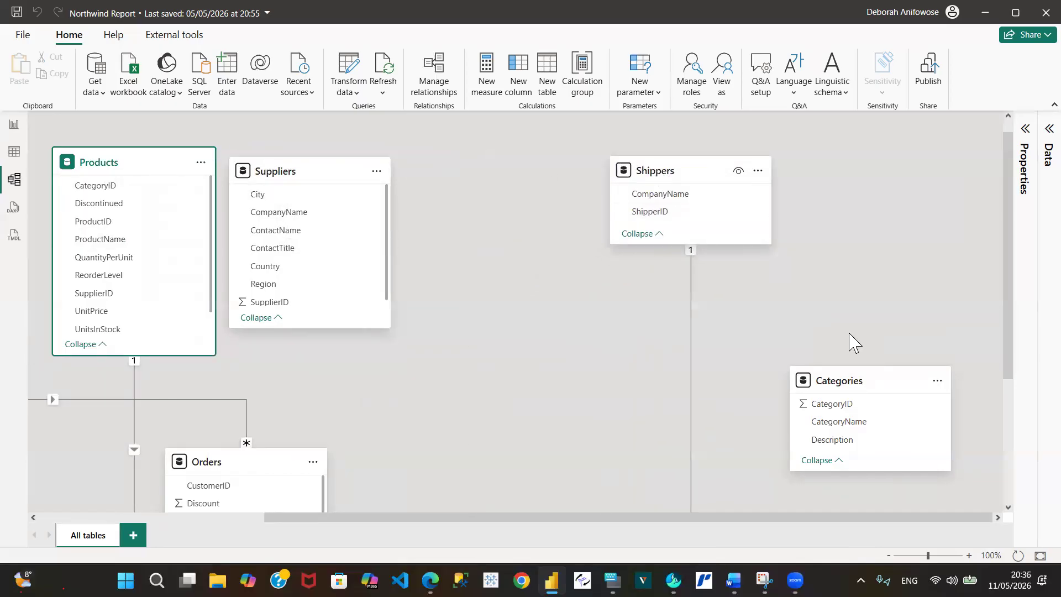
{"action": "mouse_move", "coordinate": [869, 379]}
{"action": "left_click_drag", "start_coordinate": [869, 380], "coordinate": [517, 199]}
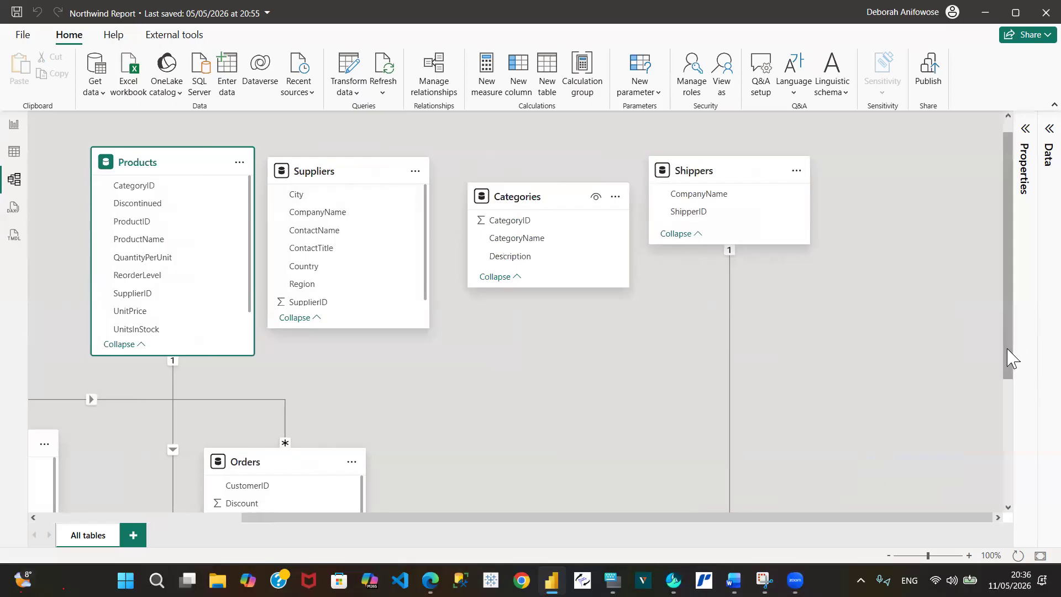
{"action": "mouse_move", "coordinate": [1011, 358]}
{"action": "left_mouse_down"}
{"action": "mouse_move", "coordinate": [1018, 399]}
{"action": "mouse_move", "coordinate": [1004, 346]}
{"action": "left_mouse_up"}
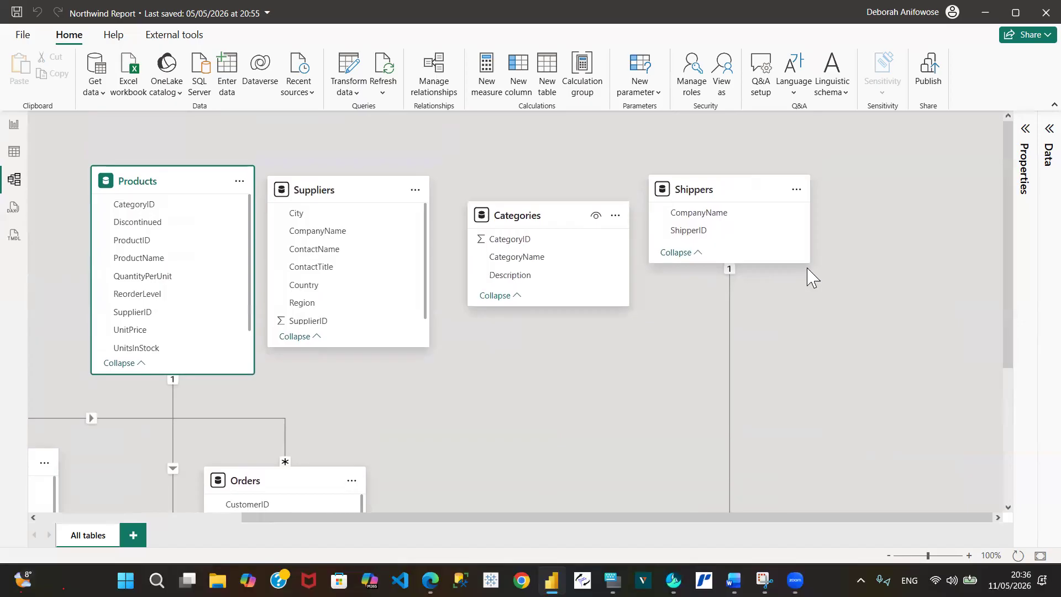
{"action": "left_click_drag", "start_coordinate": [686, 190], "coordinate": [764, 456]}
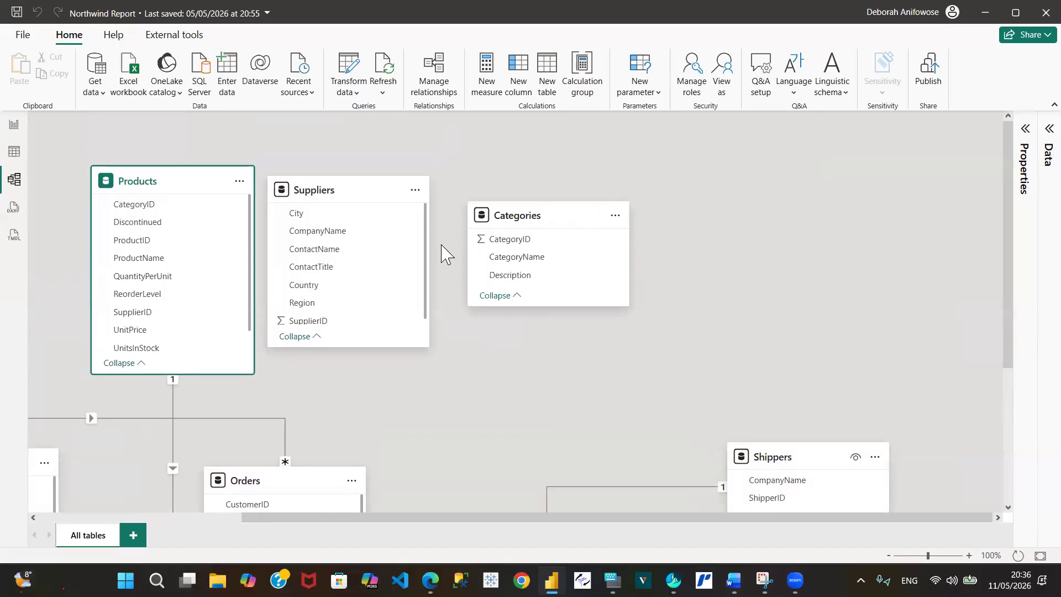
{"action": "left_click_drag", "start_coordinate": [517, 216], "coordinate": [634, 194]}
Enlarge the Orders table to show more fields and place it midway between Customers and Shippers
{"action": "left_click_drag", "start_coordinate": [1012, 248], "coordinate": [1035, 393]}
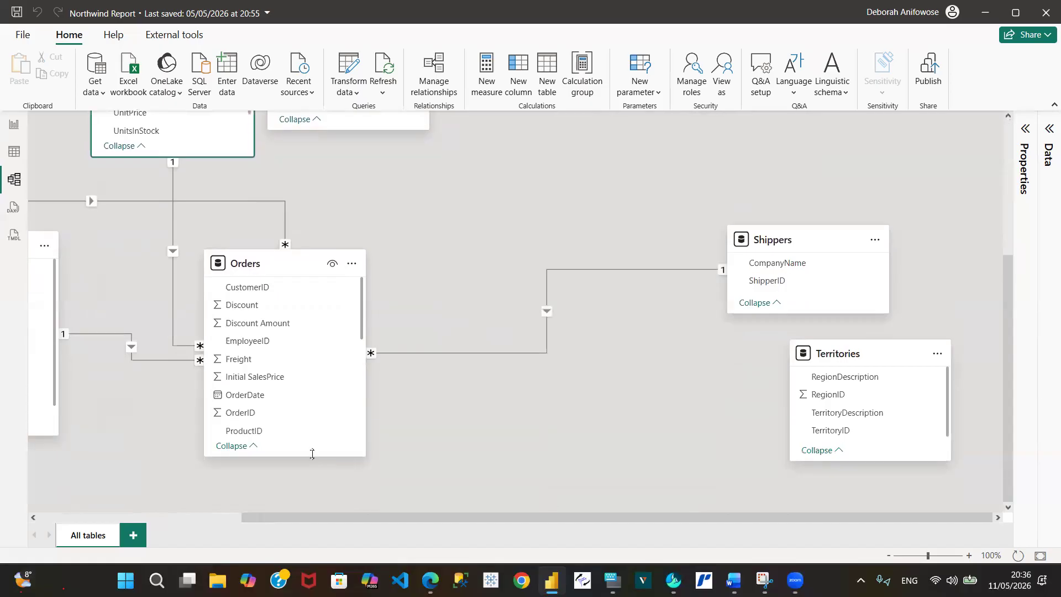
{"action": "left_click_drag", "start_coordinate": [312, 456], "coordinate": [313, 511]}
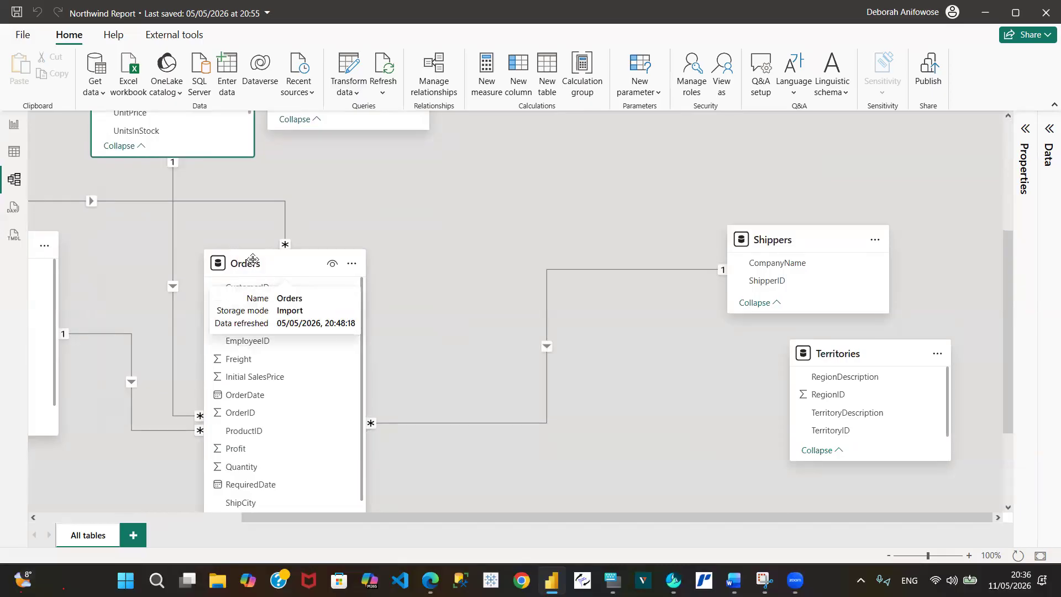
{"action": "left_click_drag", "start_coordinate": [253, 260], "coordinate": [459, 141]}
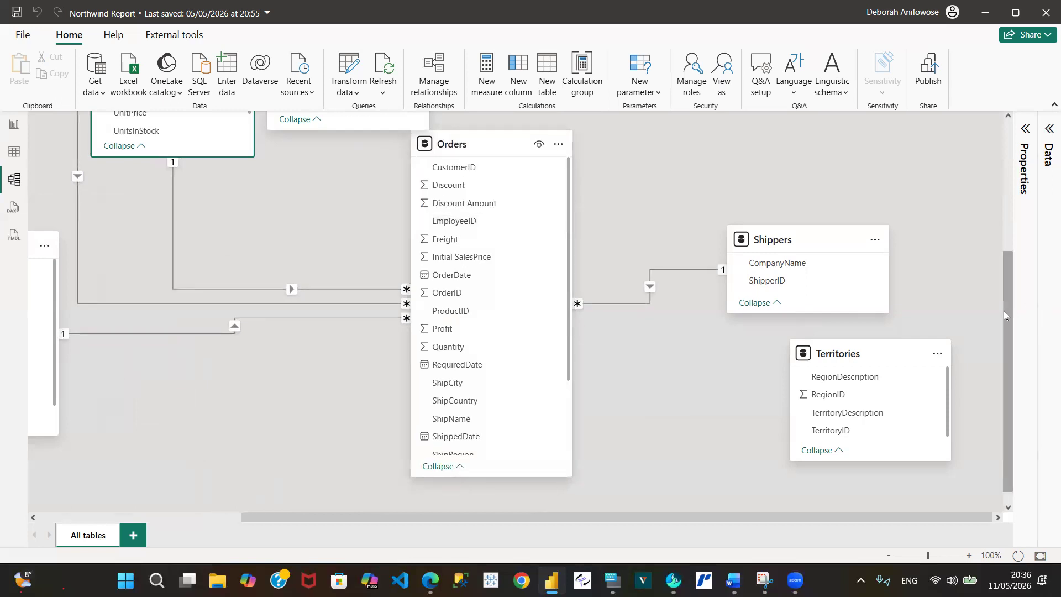
Move Suppliers above Shippers, and place Categories beside Products above Orders
{"action": "left_click_drag", "start_coordinate": [1003, 310], "coordinate": [1005, 212]}
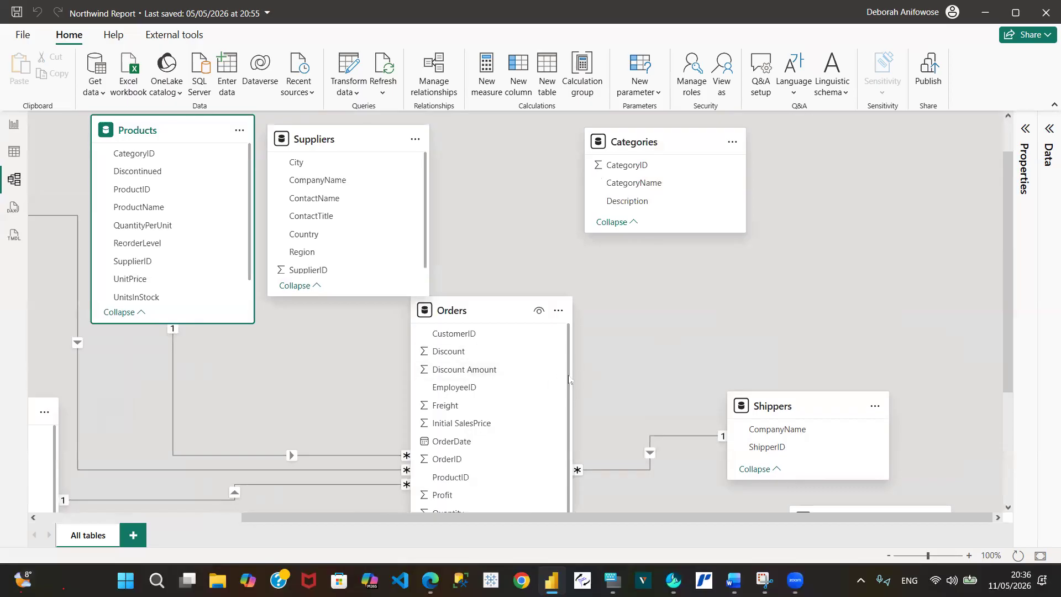
{"action": "scroll", "coordinate": [569, 379], "scroll_direction": "down", "scroll_amount": 3}
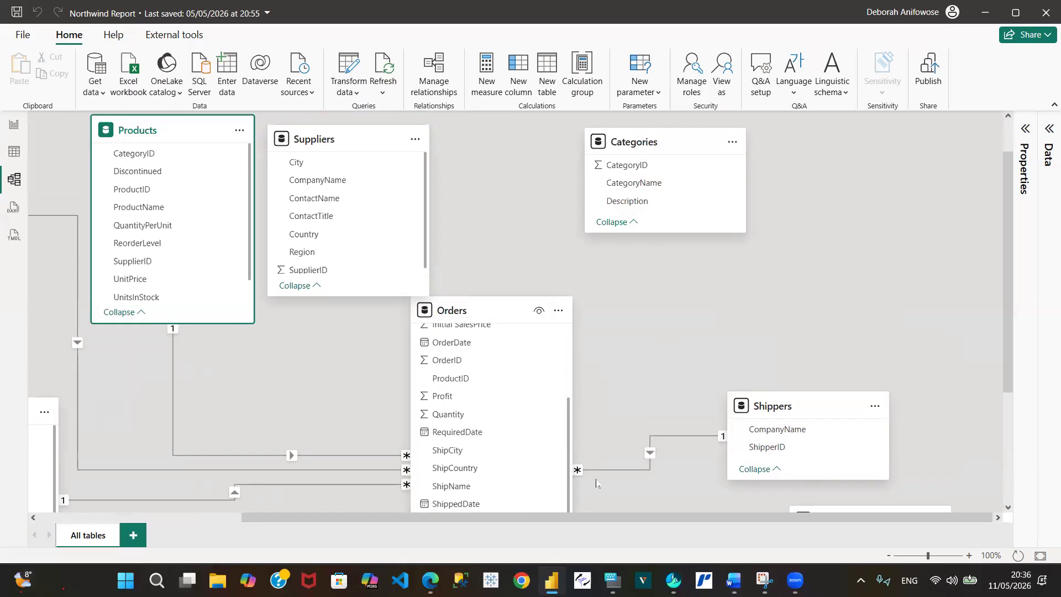
{"action": "scroll", "coordinate": [569, 376], "scroll_direction": "up", "scroll_amount": 3}
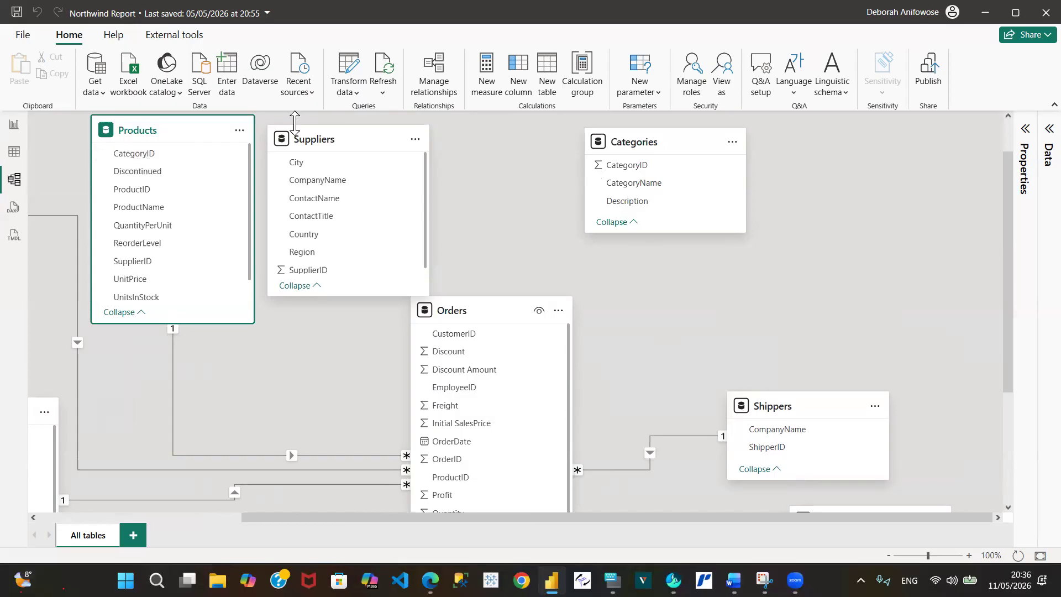
{"action": "left_click_drag", "start_coordinate": [323, 141], "coordinate": [740, 211]}
{"action": "left_click_drag", "start_coordinate": [656, 145], "coordinate": [434, 152]}
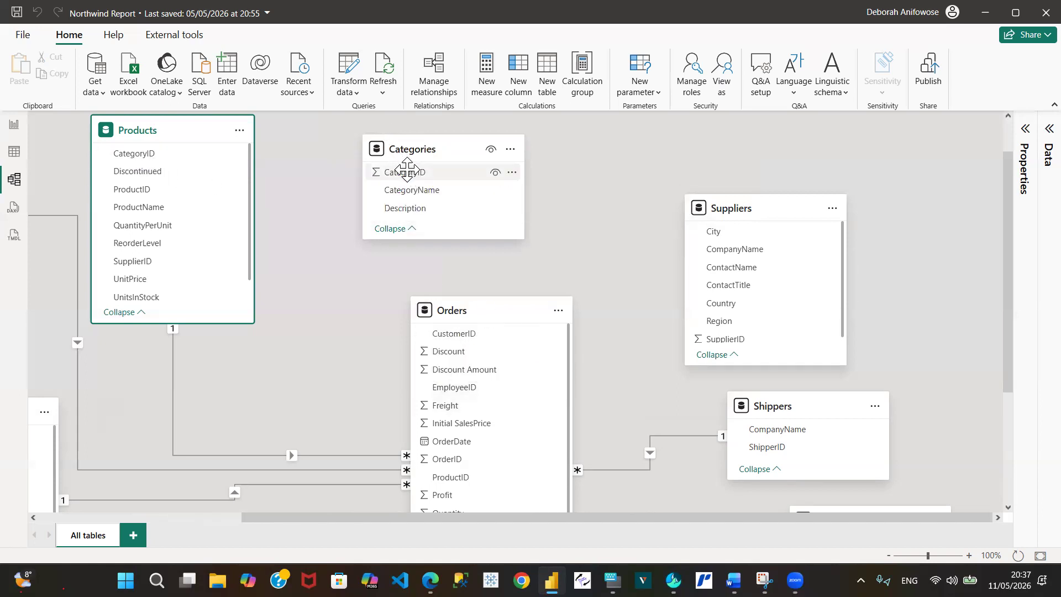
Create an active one-to-many relationship from Categories to Products on CategoryID with single cross-filter direction
{"action": "left_click_drag", "start_coordinate": [407, 171], "coordinate": [134, 150]}
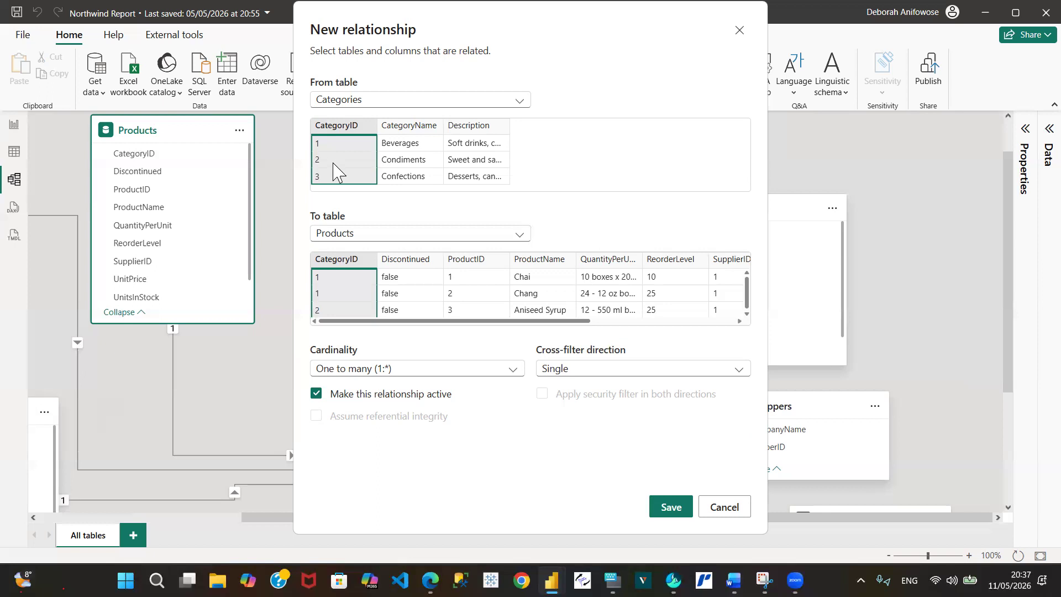
{"action": "left_click", "coordinate": [677, 509]}
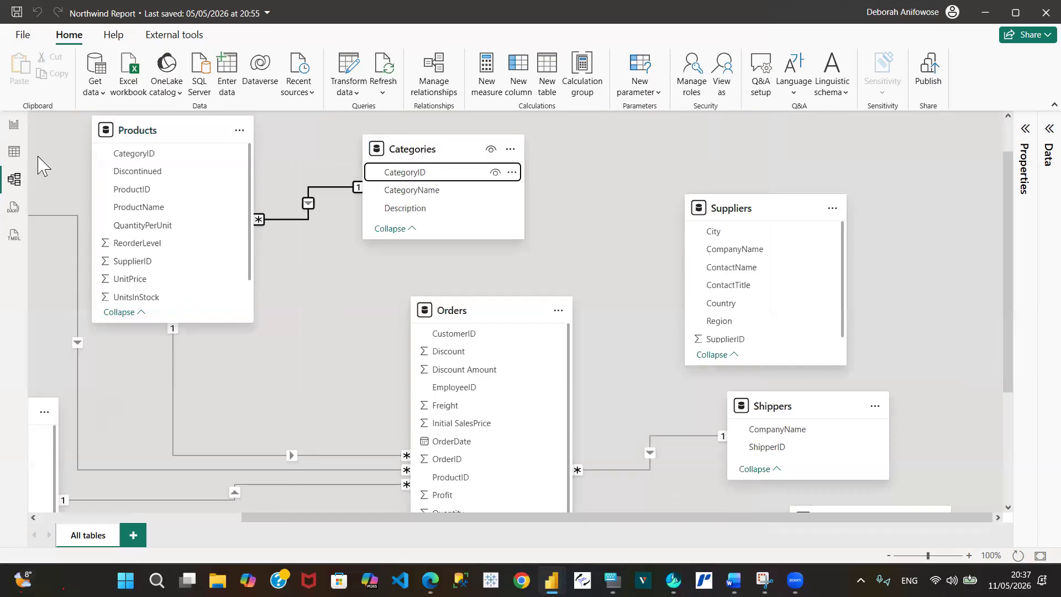
Examine the Categories, Products and Suppliers table data to compare their CategoryID and SupplierID columns
{"action": "left_click", "coordinate": [14, 153]}
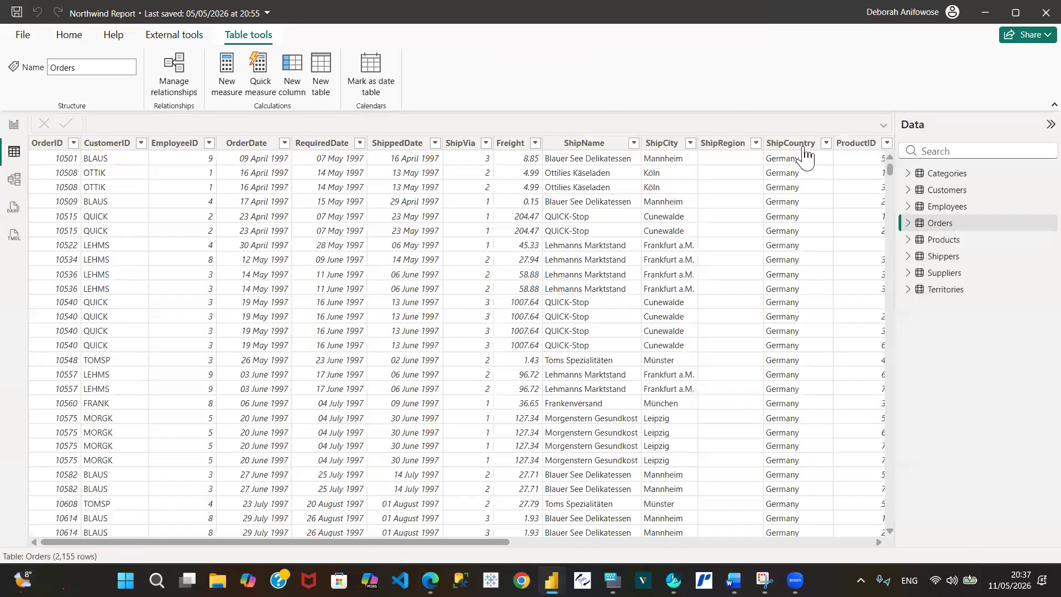
{"action": "left_click", "coordinate": [954, 176]}
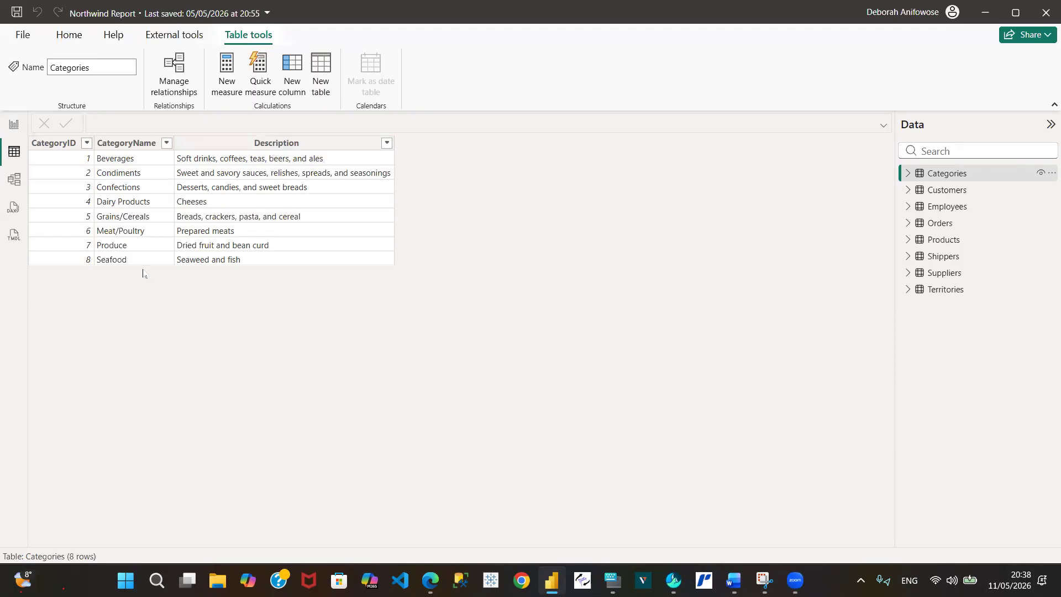
{"action": "left_click", "coordinate": [949, 241]}
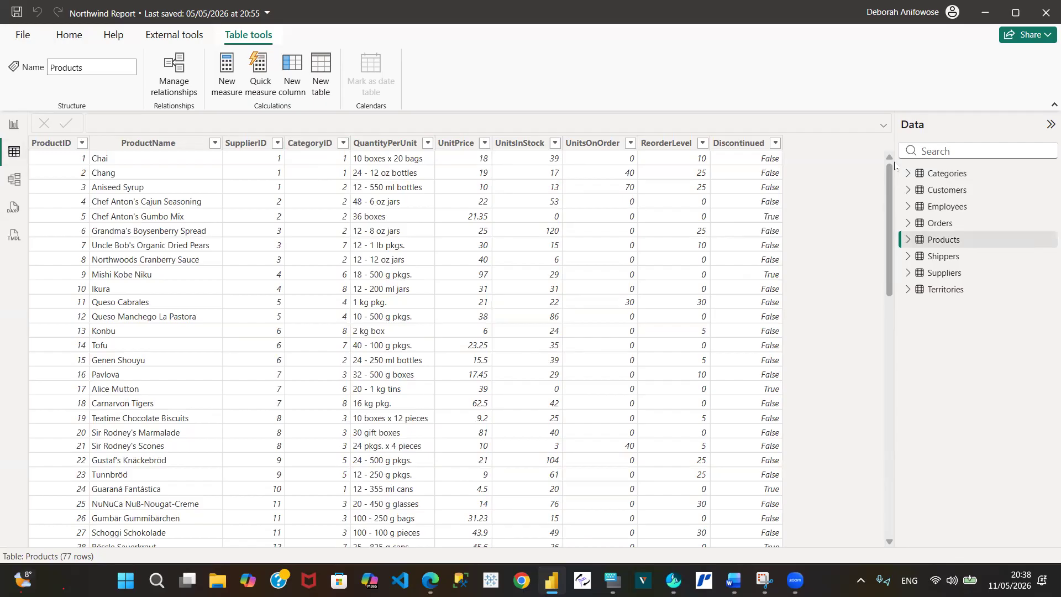
{"action": "left_click", "coordinate": [934, 174]}
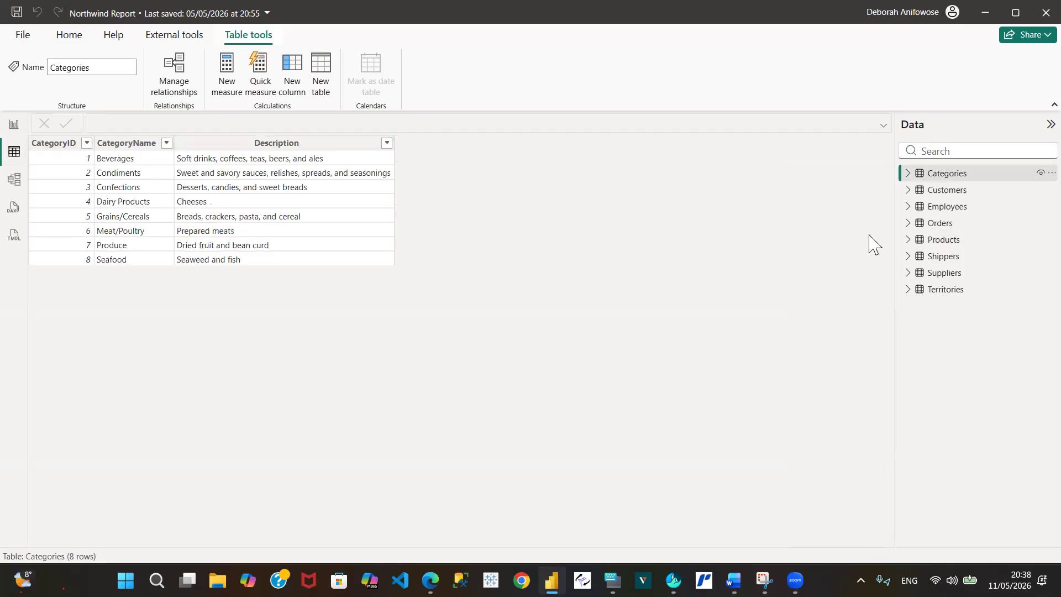
{"action": "left_click", "coordinate": [931, 242]}
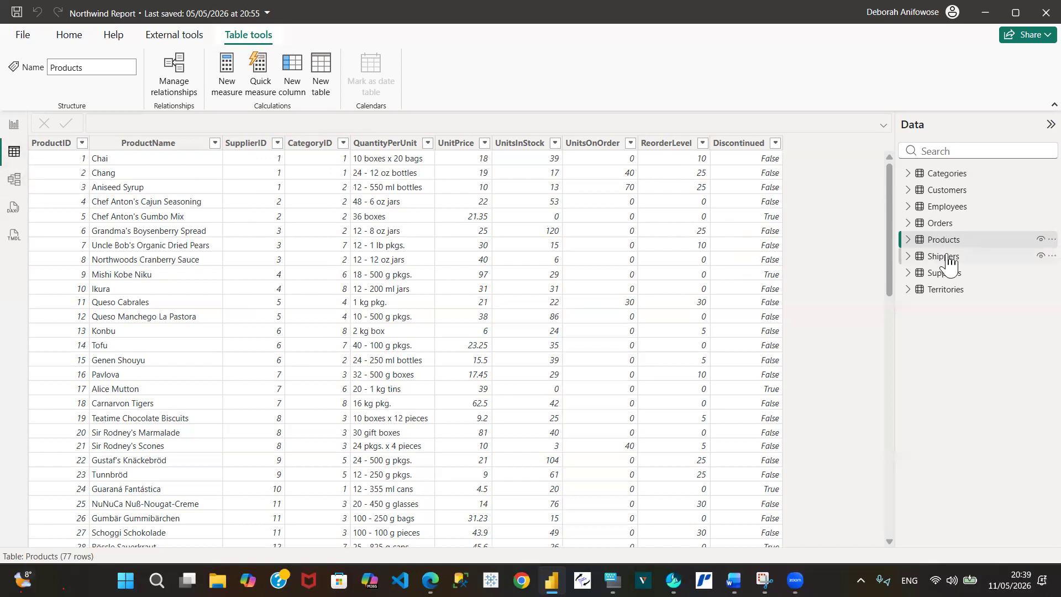
{"action": "left_click", "coordinate": [945, 273]}
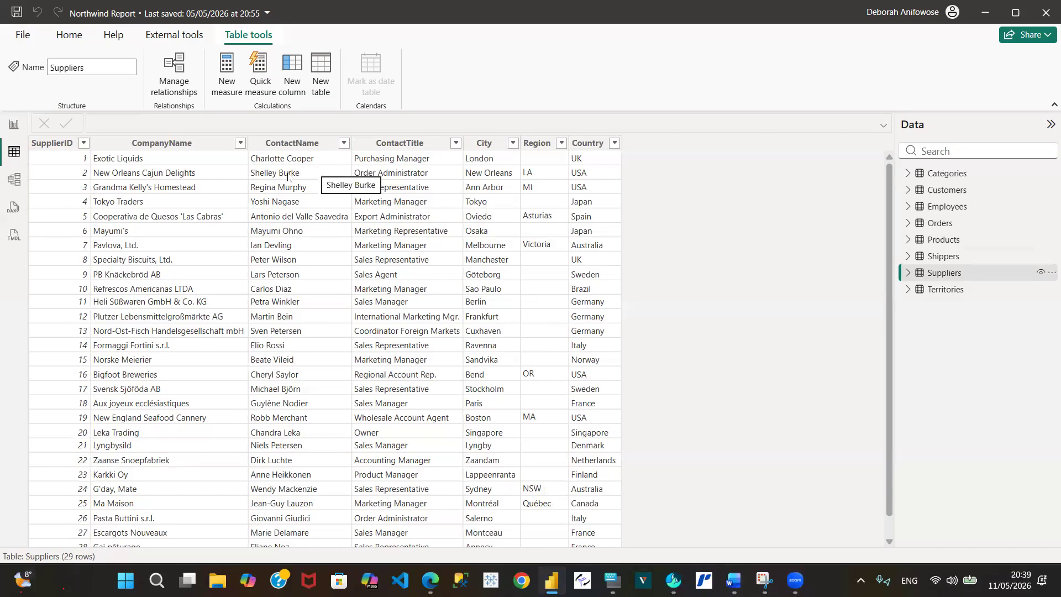
{"action": "left_click", "coordinate": [13, 124]}
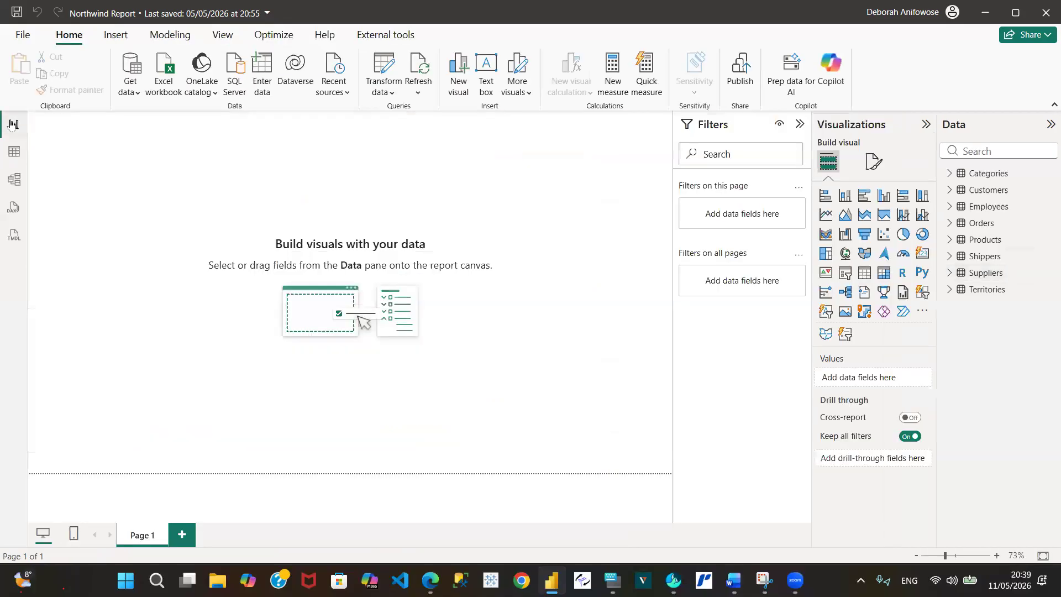
{"action": "left_click", "coordinate": [14, 151]}
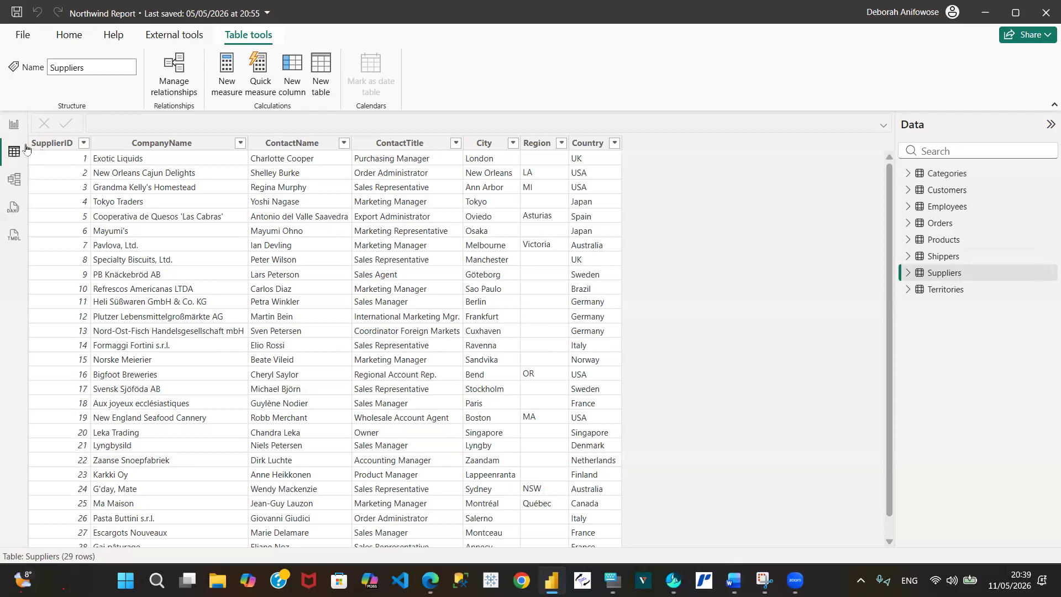
Create an active one-to-many relationship from Suppliers to Products on SupplierID with single cross-filter direction
{"action": "left_click", "coordinate": [13, 180]}
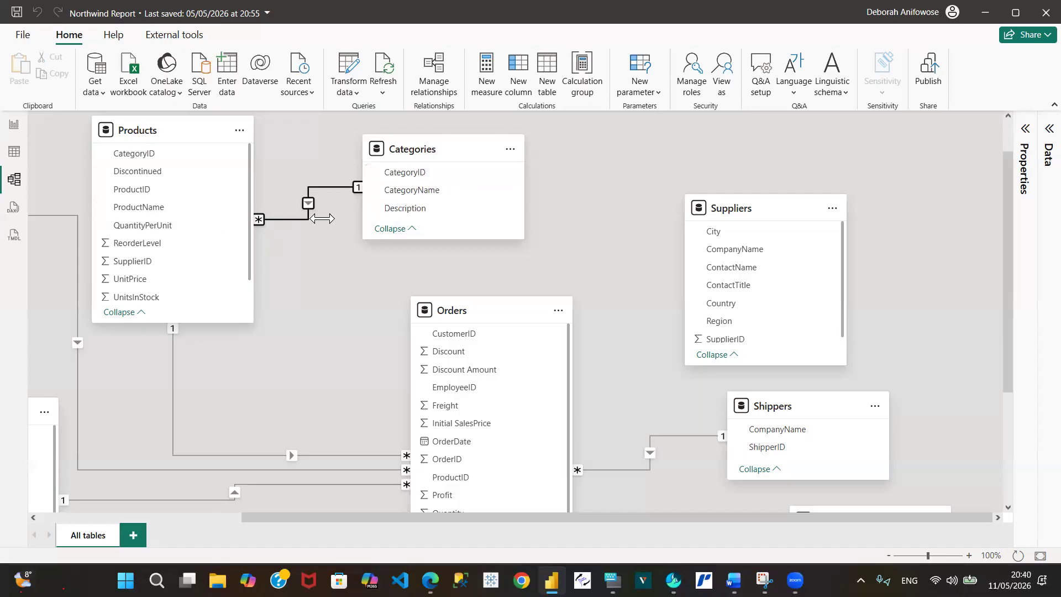
{"action": "left_click", "coordinate": [309, 203]}
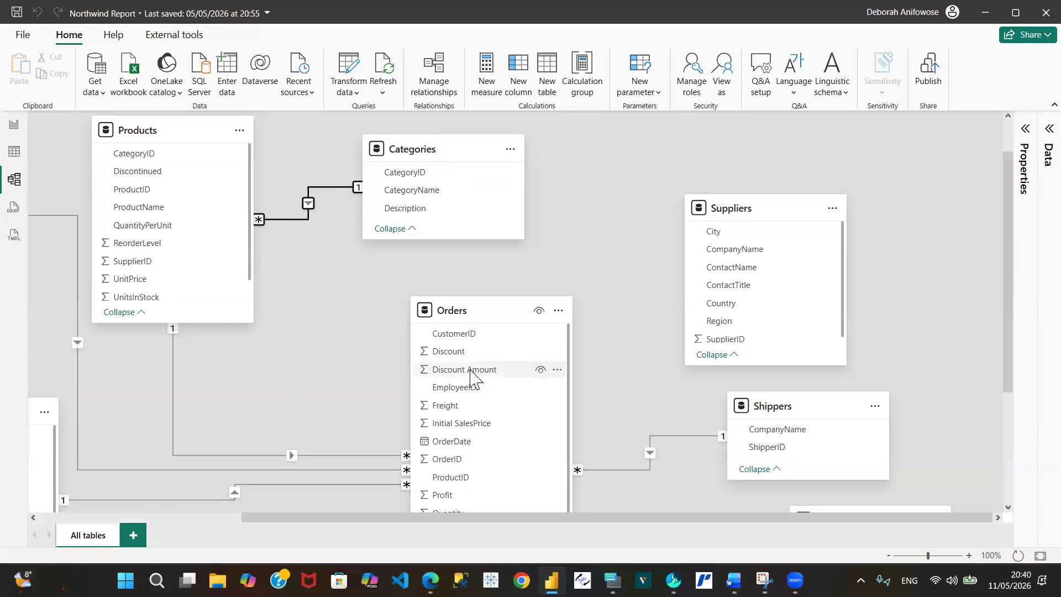
{"action": "left_click", "coordinate": [726, 341]}
{"action": "left_click_drag", "start_coordinate": [726, 341], "coordinate": [133, 236]}
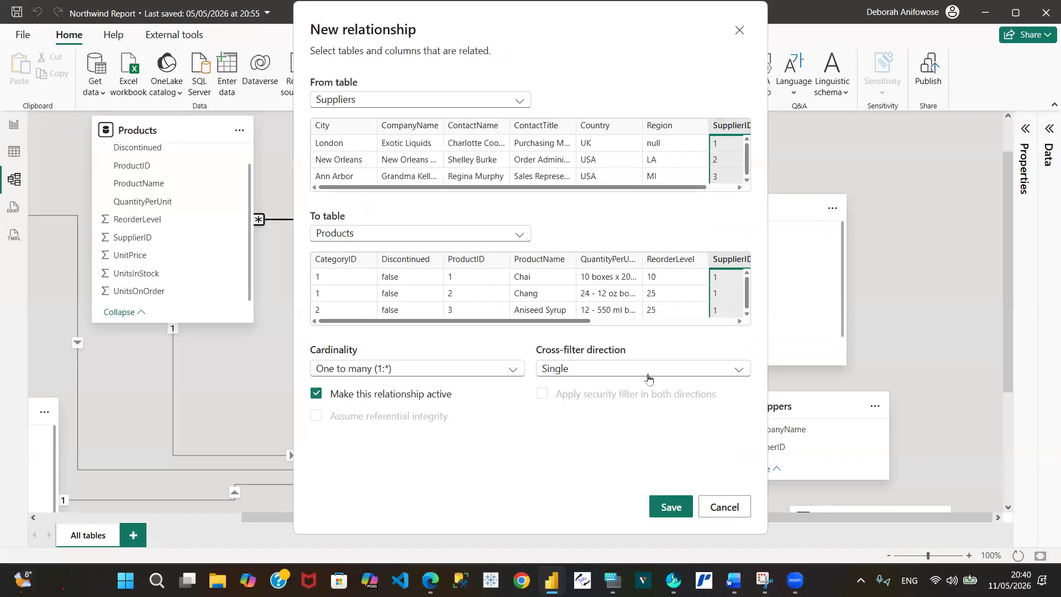
{"action": "left_click", "coordinate": [675, 508]}
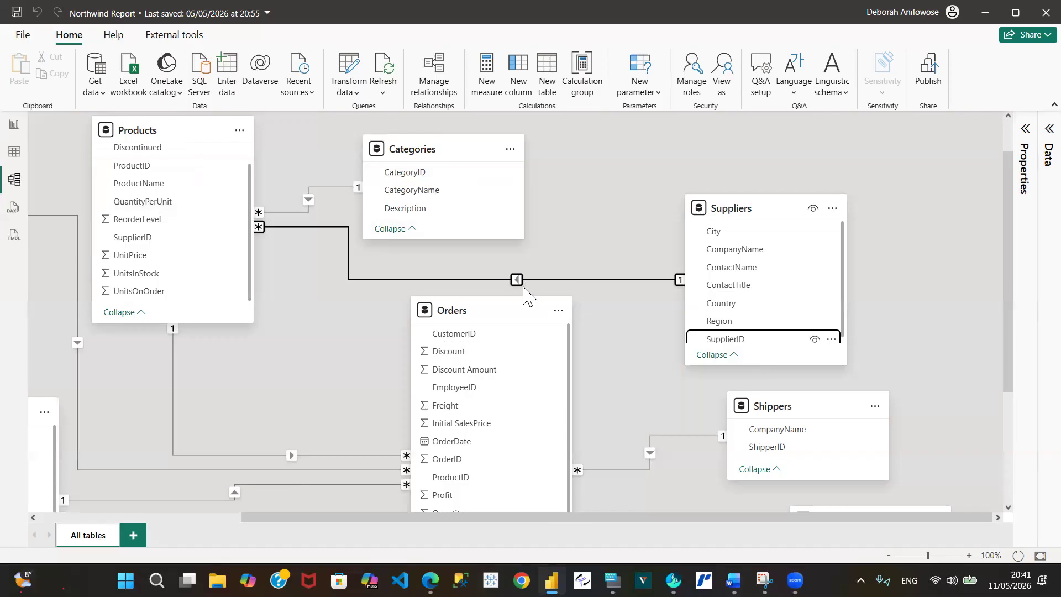
{"action": "left_click_drag", "start_coordinate": [529, 519], "coordinate": [395, 555]}
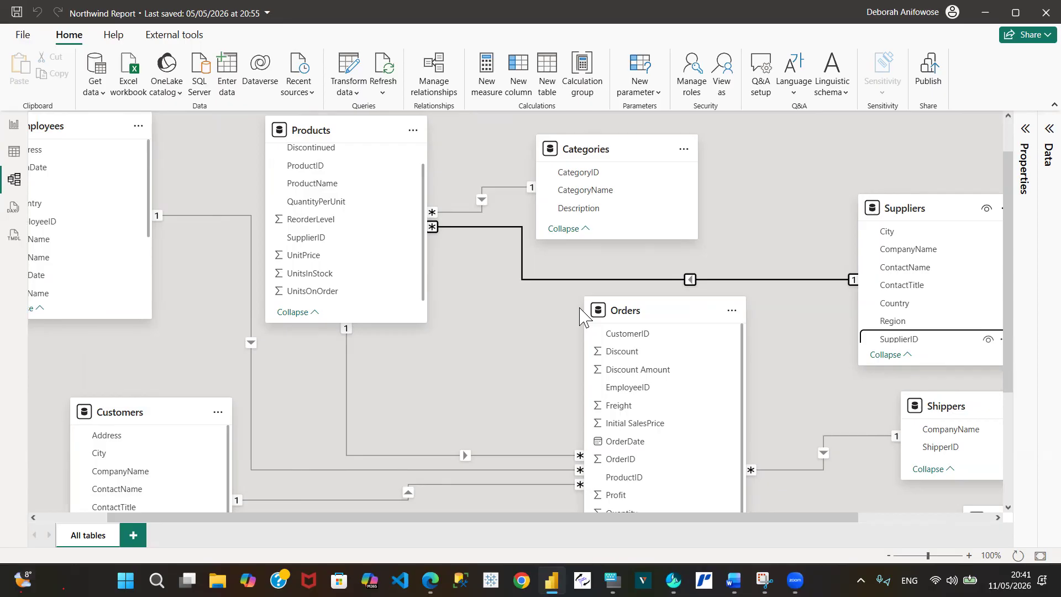
{"action": "left_click", "coordinate": [697, 280]}
Return to the report view and examine the full list of fields in the Orders table
{"action": "left_click", "coordinate": [15, 127]}
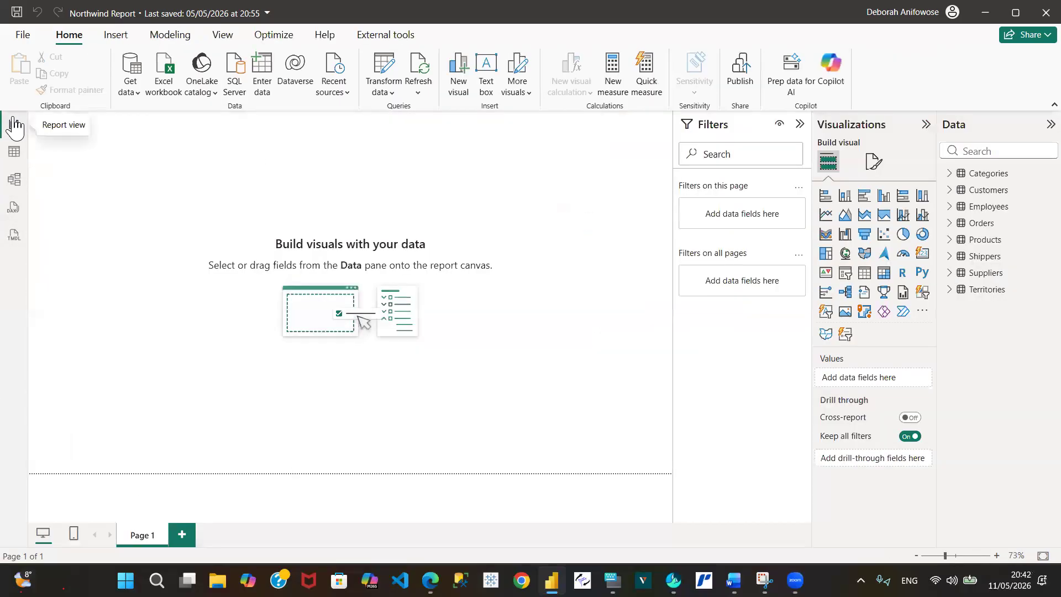
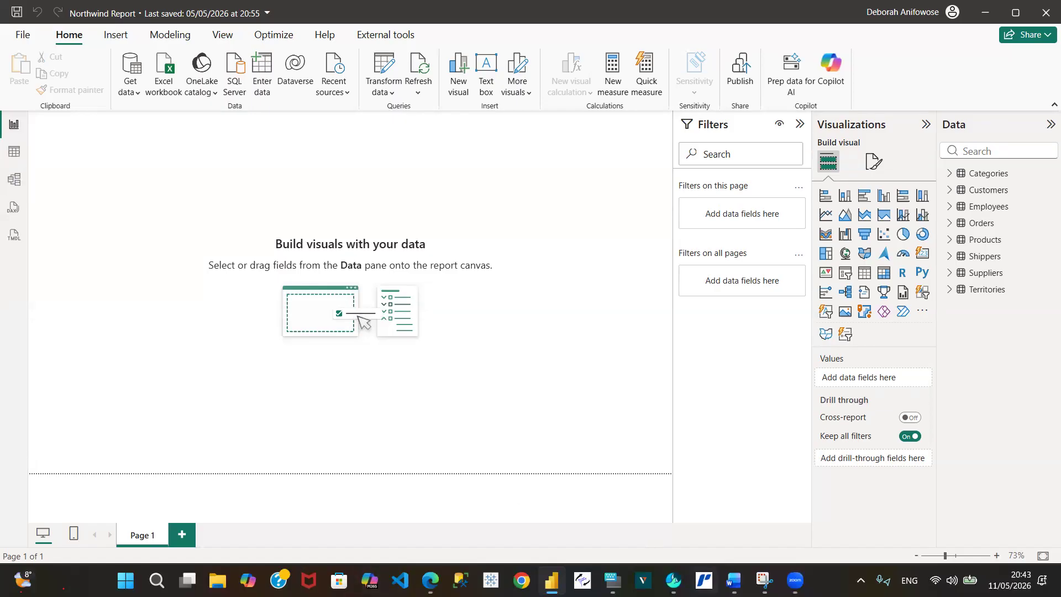
{"action": "mouse_move", "coordinate": [734, 581]}
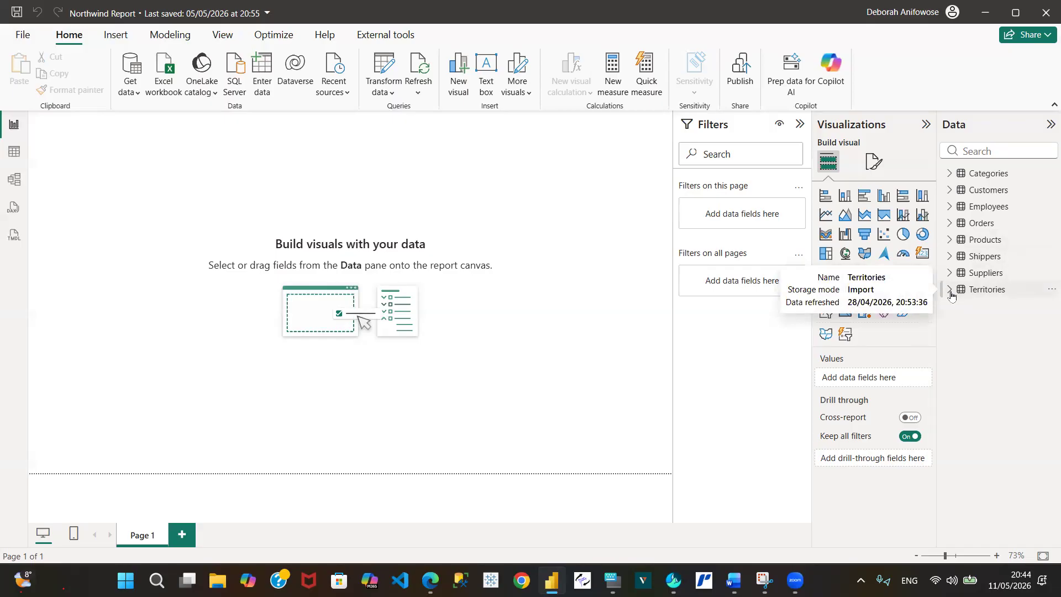
{"action": "left_click", "coordinate": [949, 224]}
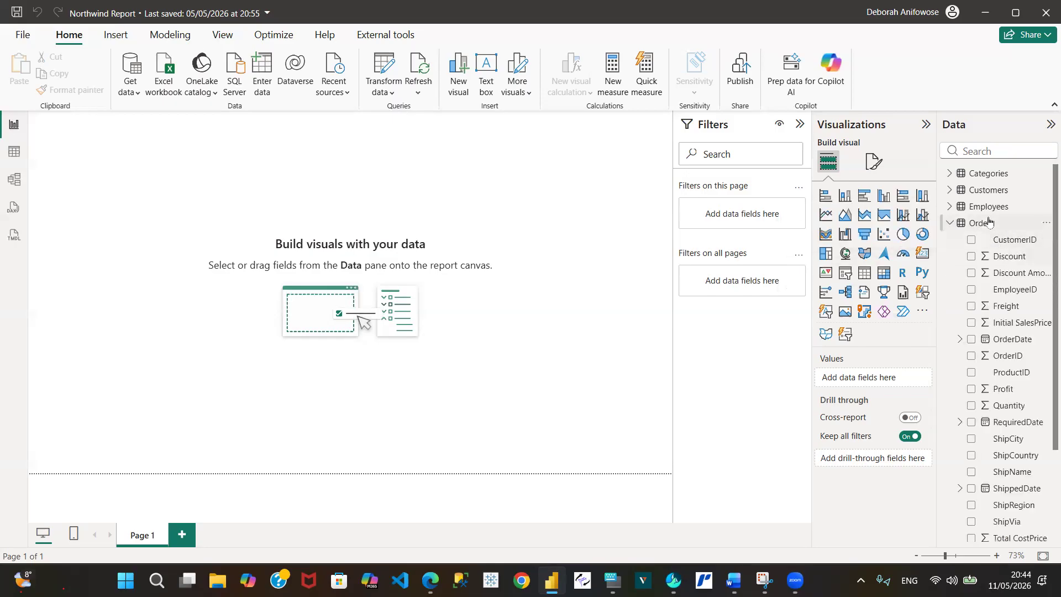
{"action": "left_click", "coordinate": [950, 224]}
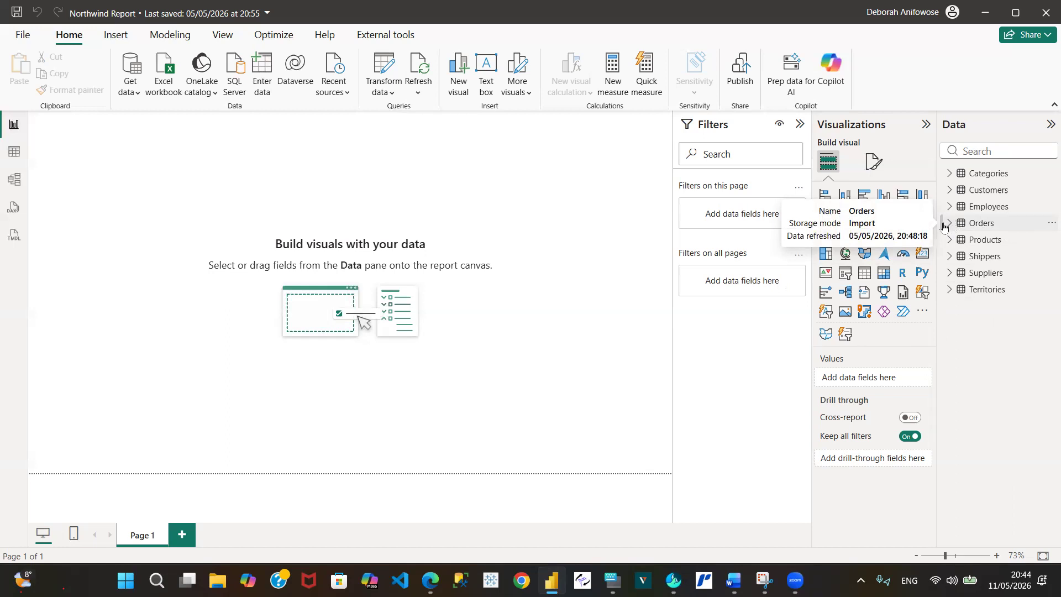
{"action": "left_click", "coordinate": [951, 226]}
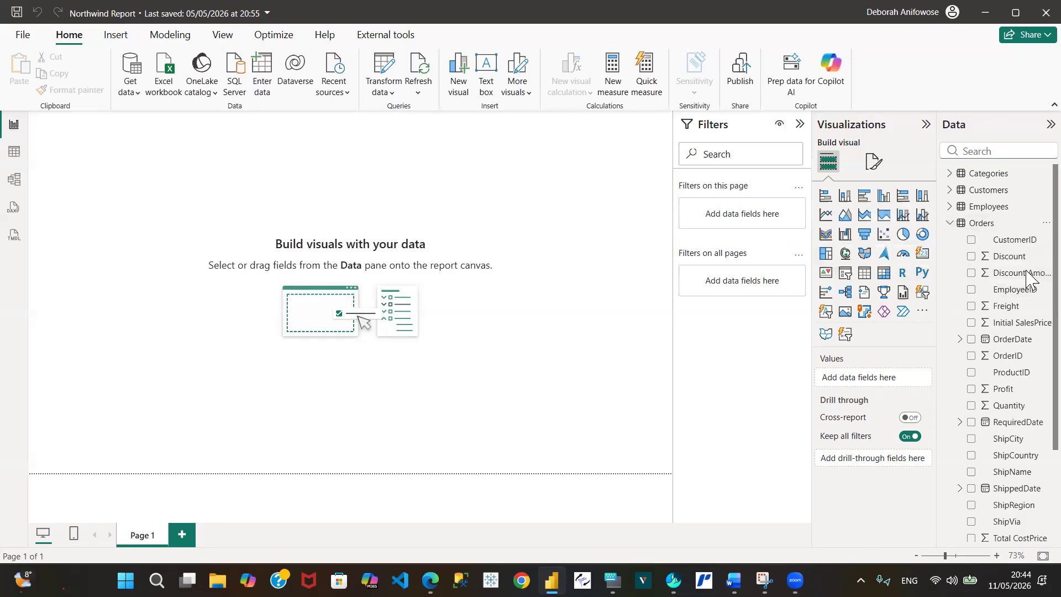
{"action": "scroll", "coordinate": [1029, 279], "scroll_direction": "down", "scroll_amount": 2}
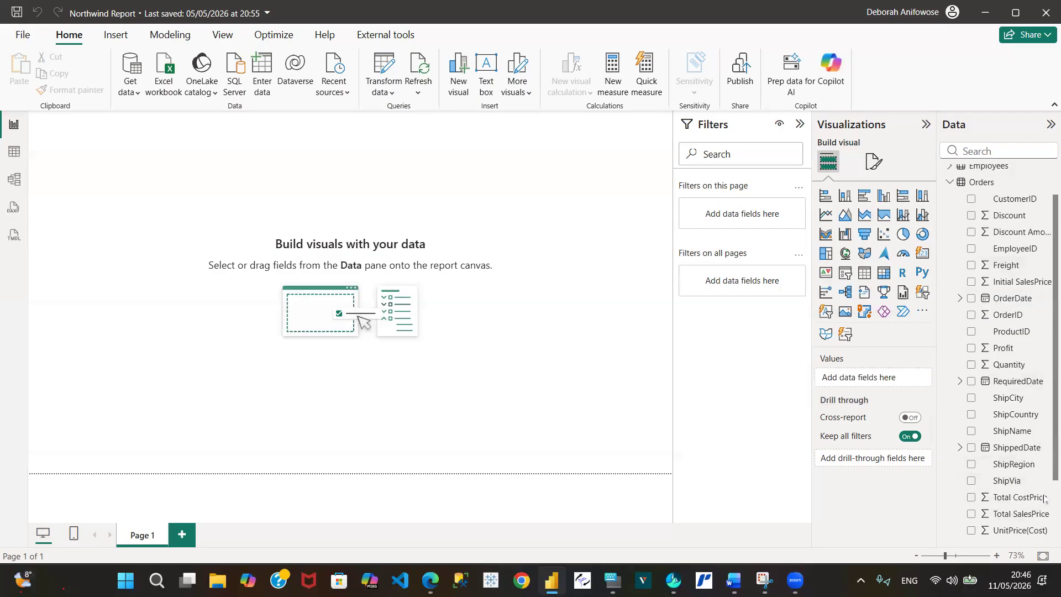
{"action": "scroll", "coordinate": [1043, 499], "scroll_direction": "down", "scroll_amount": 3}
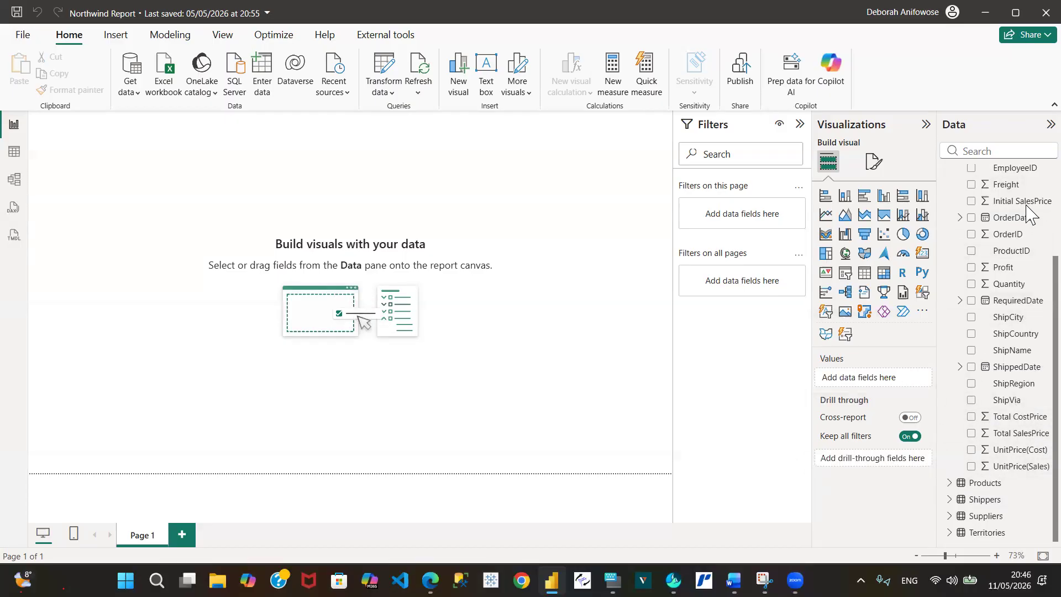
{"action": "scroll", "coordinate": [1028, 246], "scroll_direction": "up", "scroll_amount": 3}
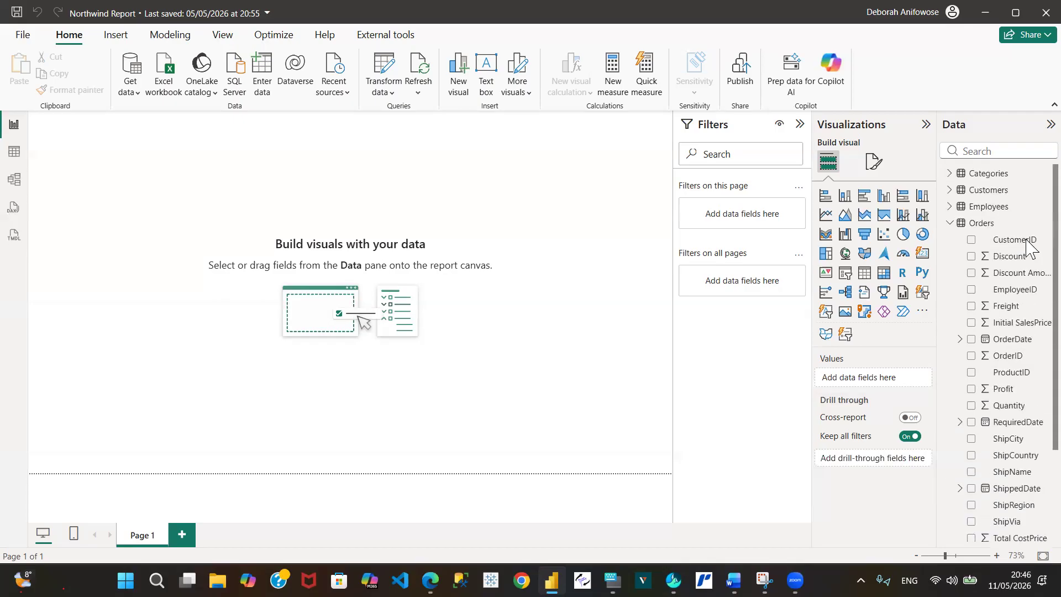
{"action": "left_click", "coordinate": [950, 224]}
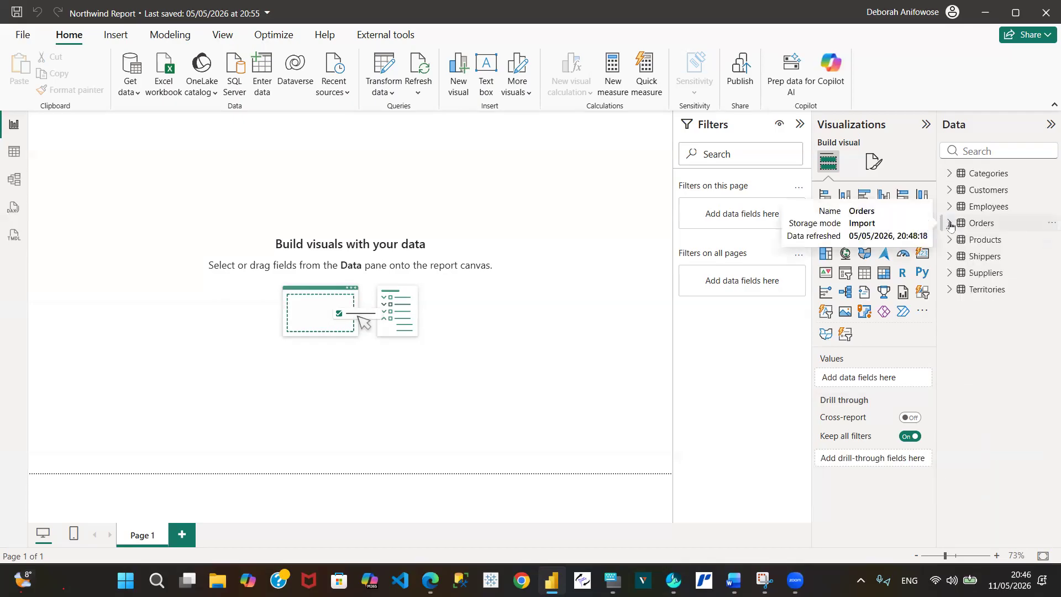
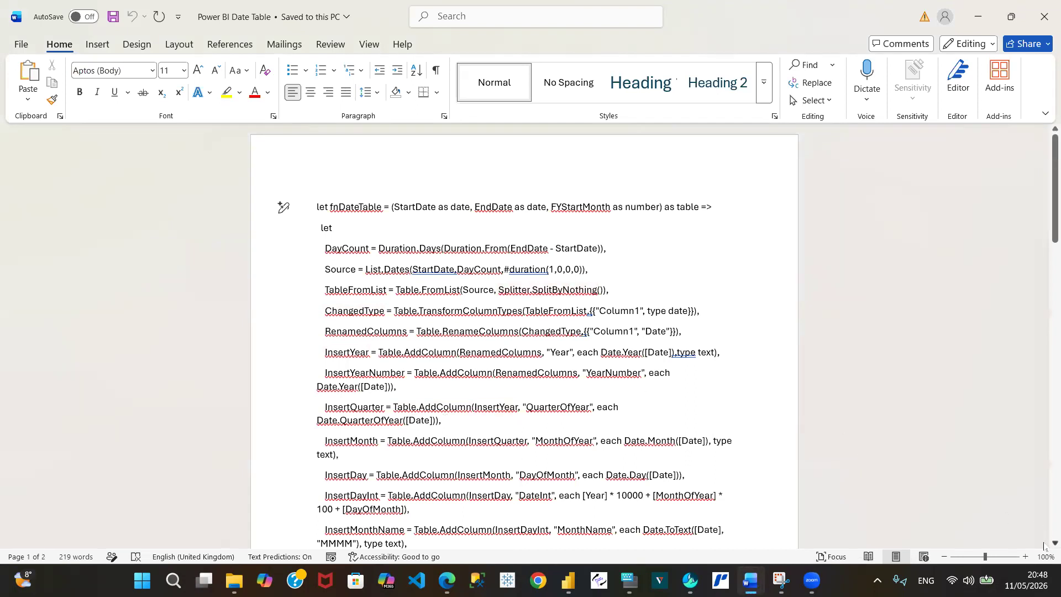
Copy the entire fnDateTable code from the Power BI Date Table document in Word
{"action": "scroll", "coordinate": [1043, 545], "scroll_direction": "down", "scroll_amount": 3}
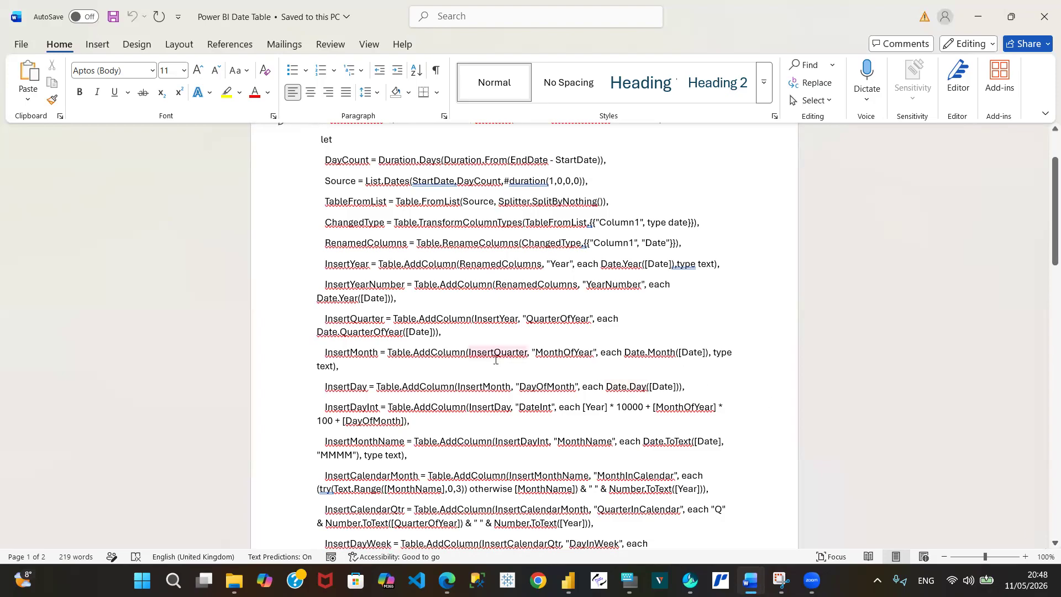
{"action": "left_click", "coordinate": [429, 332]}
{"action": "left_click", "coordinate": [381, 310]}
{"action": "key", "text": "ctrl+a"}
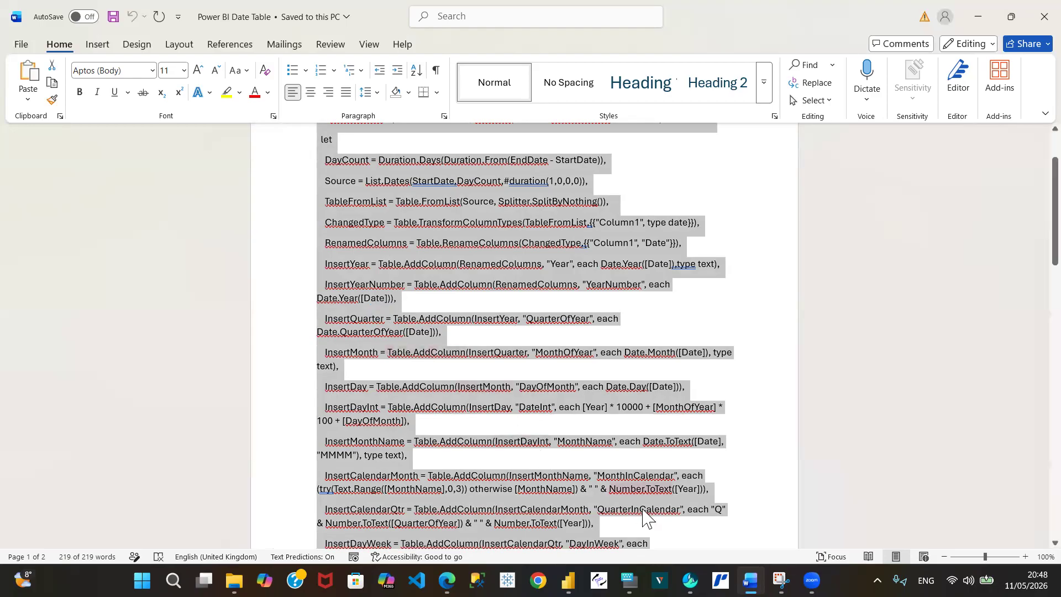
Switch to the Northwind Report in Power BI and create a blank query
{"action": "mouse_move", "coordinate": [568, 580]}
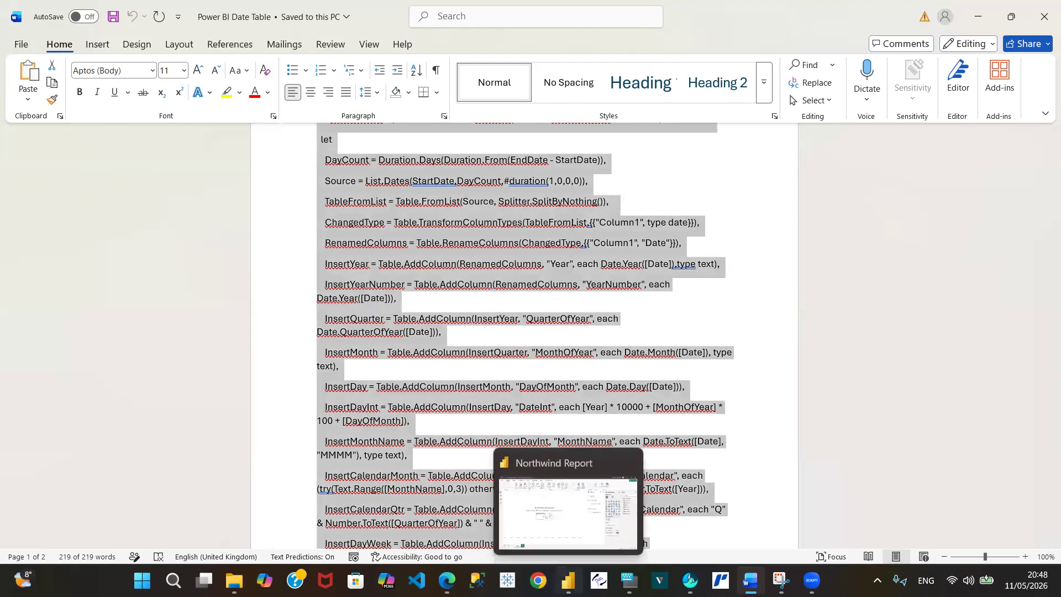
{"action": "left_click", "coordinate": [568, 506]}
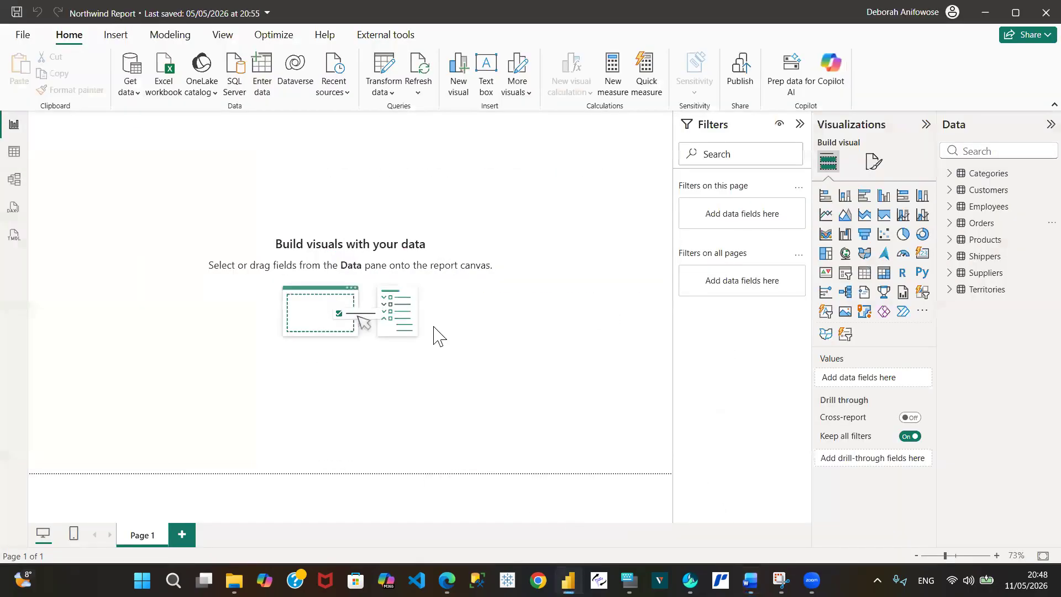
{"action": "left_click", "coordinate": [134, 98]}
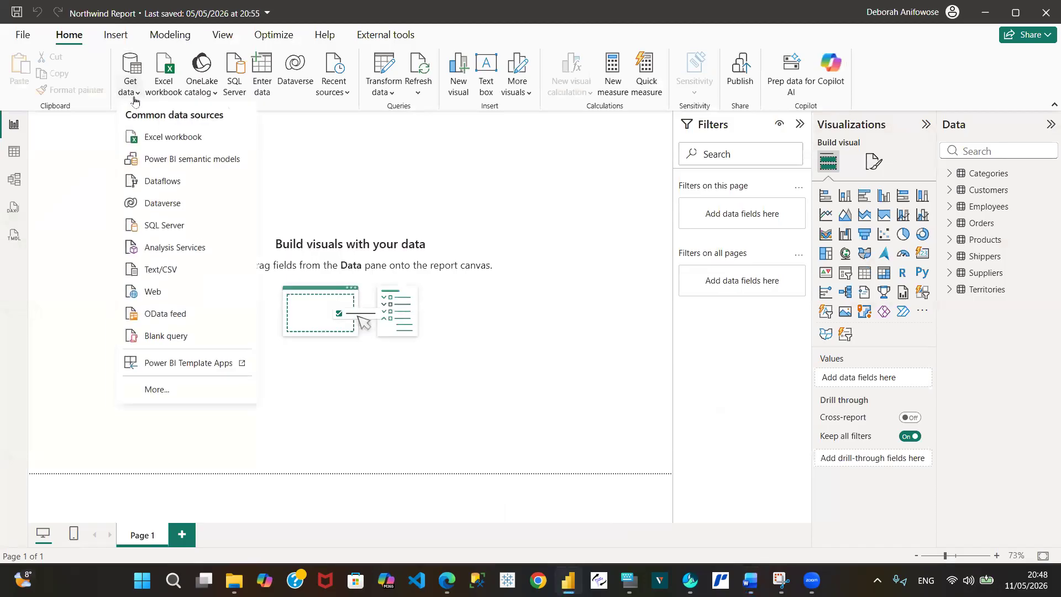
{"action": "left_click", "coordinate": [165, 338]}
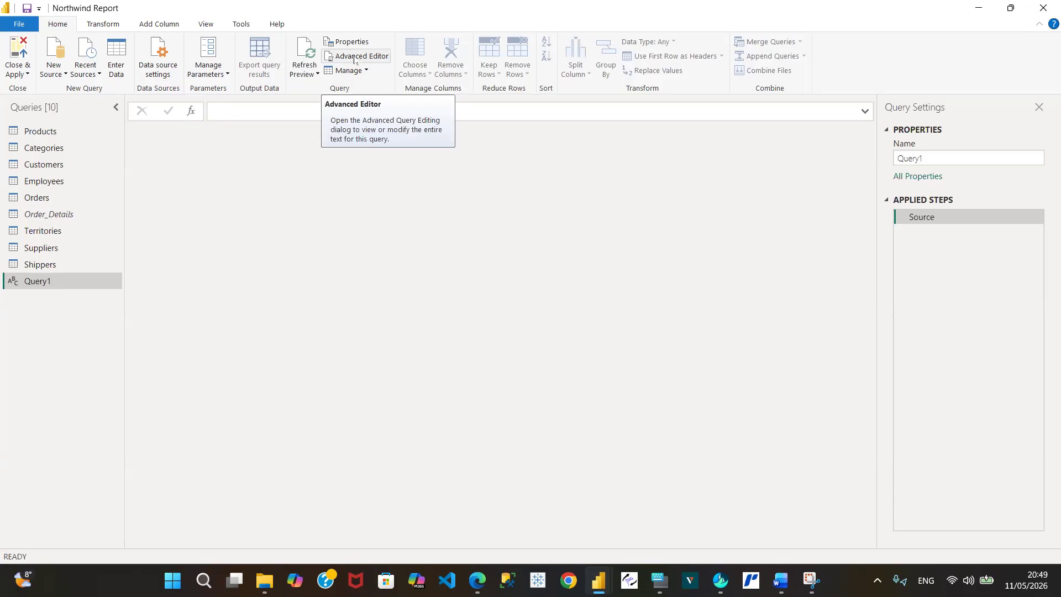
Replace the blank query's entire code with the copied fnDateTable function in the Advanced Editor
{"action": "left_click", "coordinate": [354, 58]}
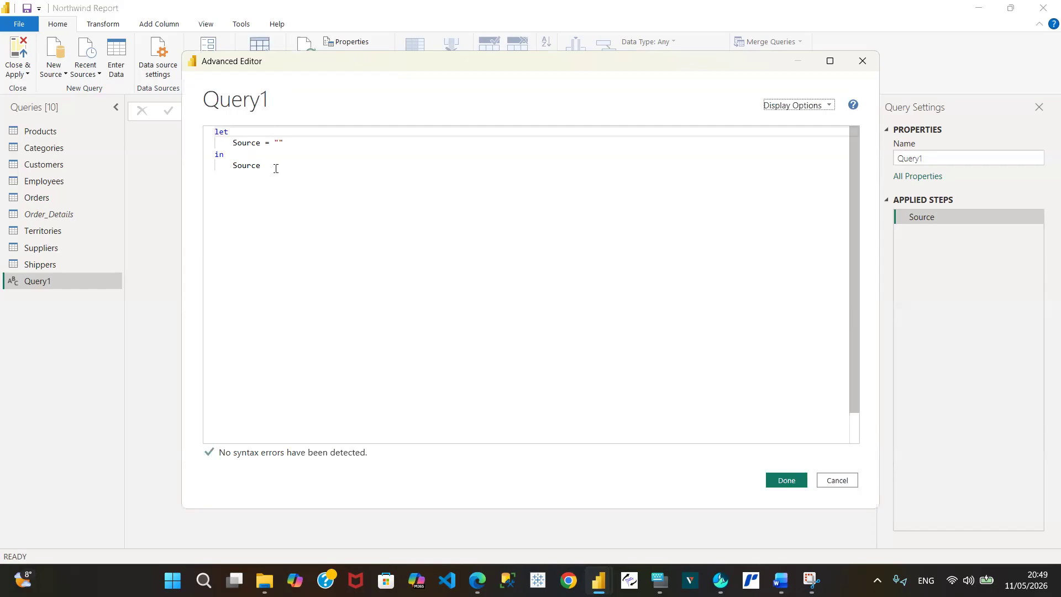
{"action": "left_click_drag", "start_coordinate": [274, 167], "coordinate": [204, 133]}
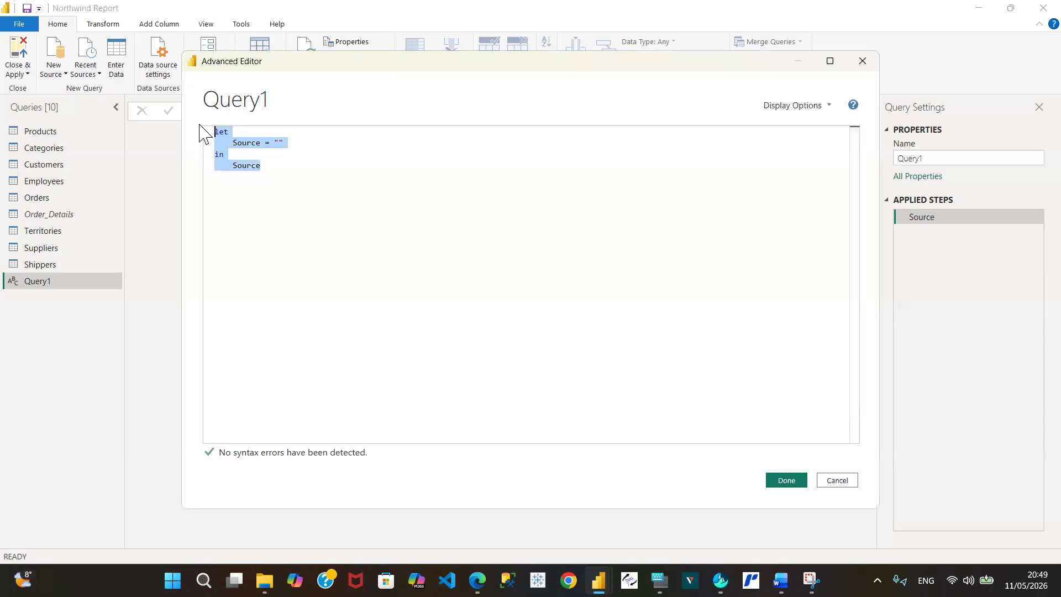
{"action": "key", "text": "ctrl+v"}
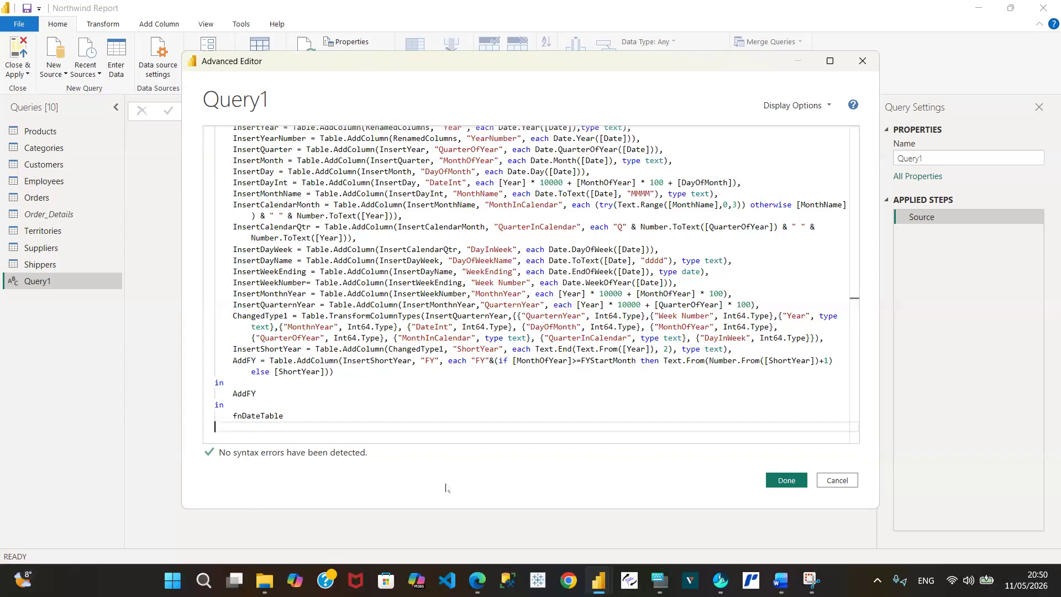
{"action": "left_click", "coordinate": [786, 480]}
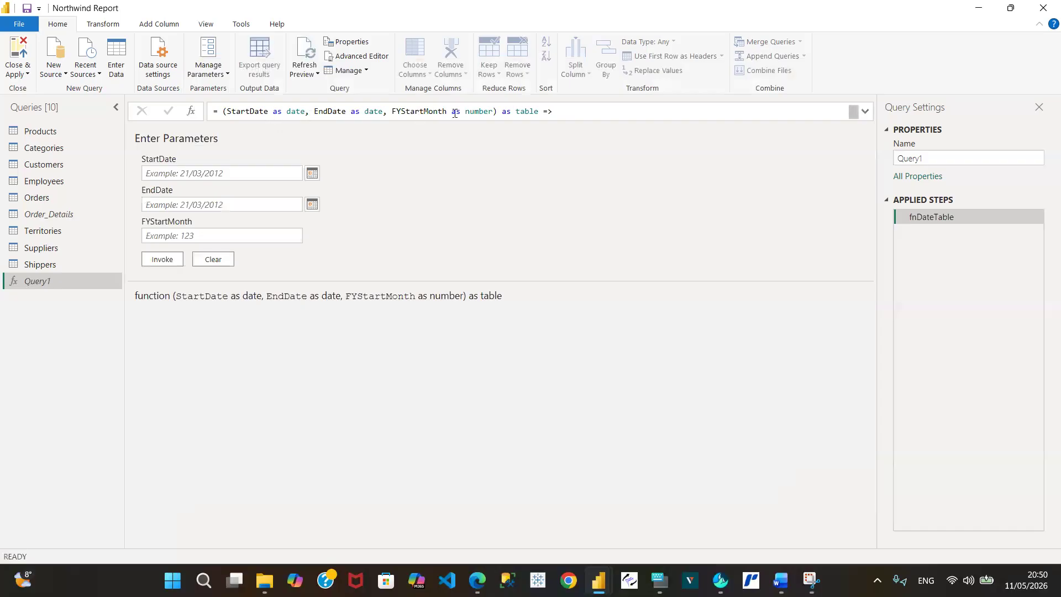
Sort the Orders query by OrderDate in ascending order and base its column profiling on the entire data set
{"action": "left_click", "coordinate": [261, 170]}
{"action": "left_click", "coordinate": [48, 201]}
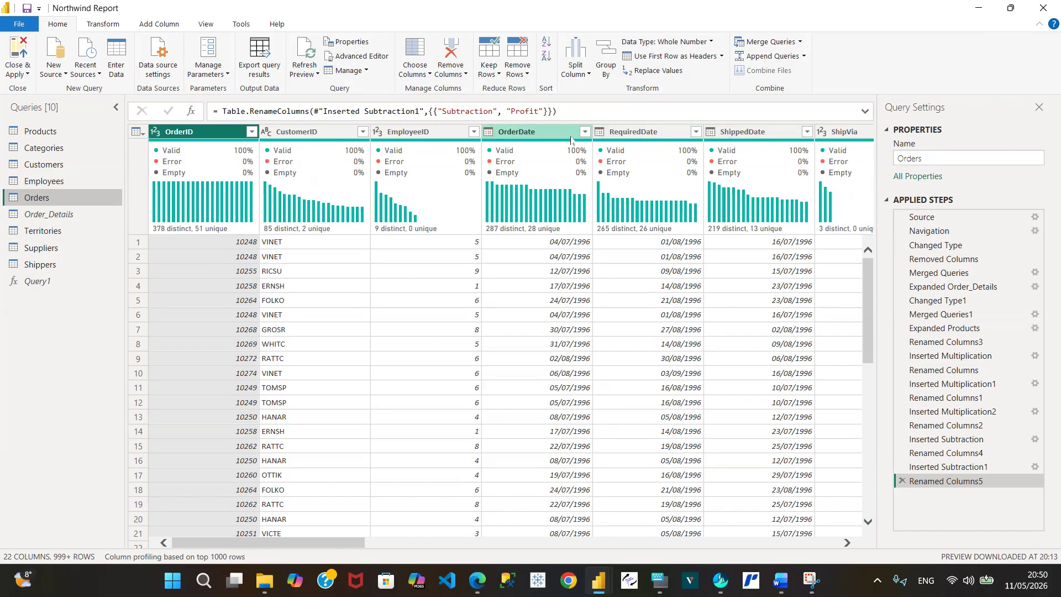
{"action": "left_click", "coordinate": [585, 131]}
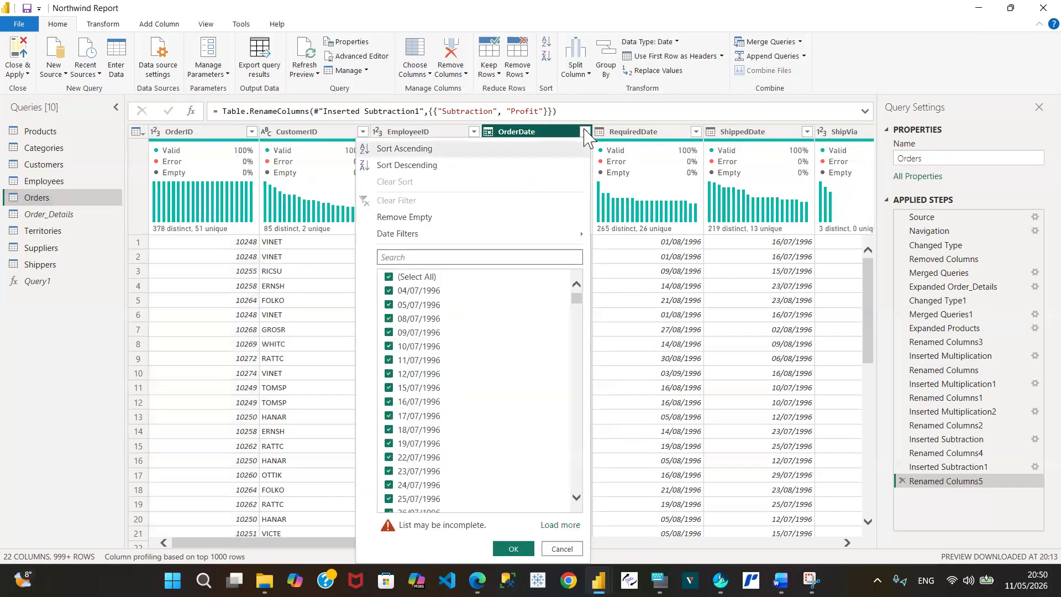
{"action": "left_click", "coordinate": [424, 148]}
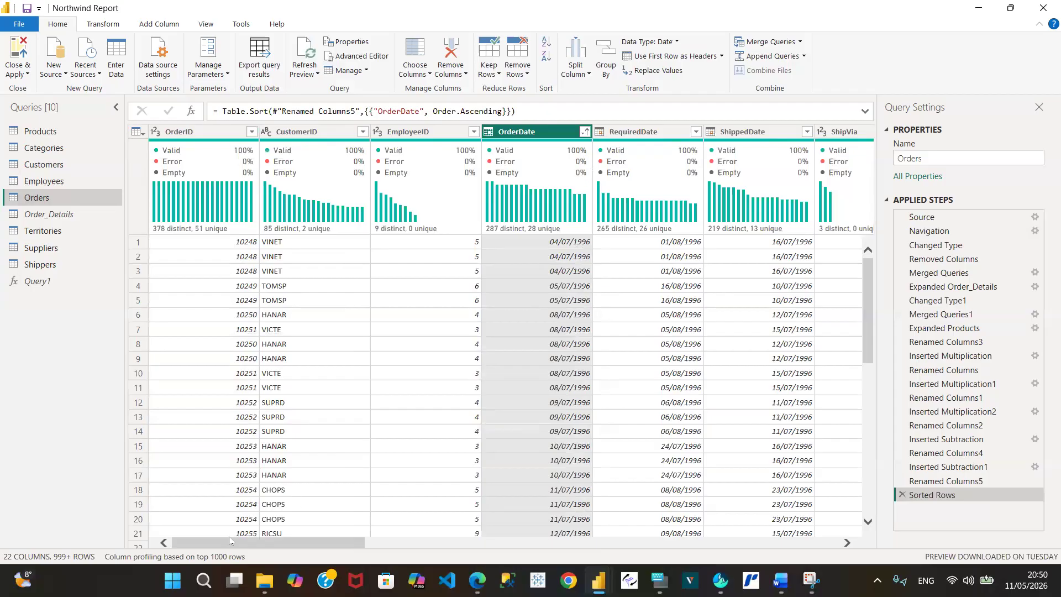
{"action": "left_click", "coordinate": [180, 561]}
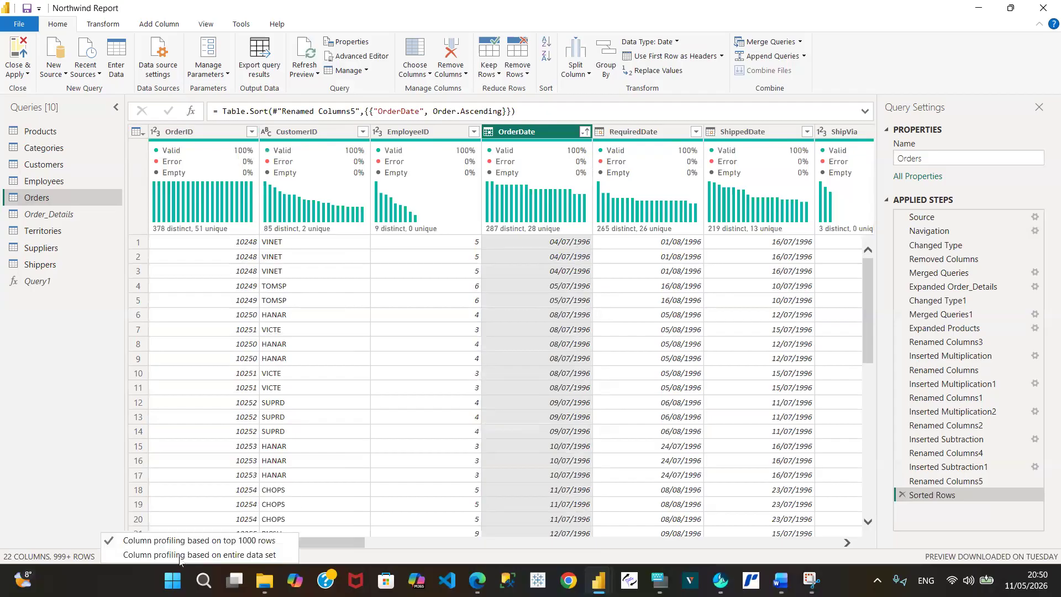
{"action": "left_click", "coordinate": [166, 560]}
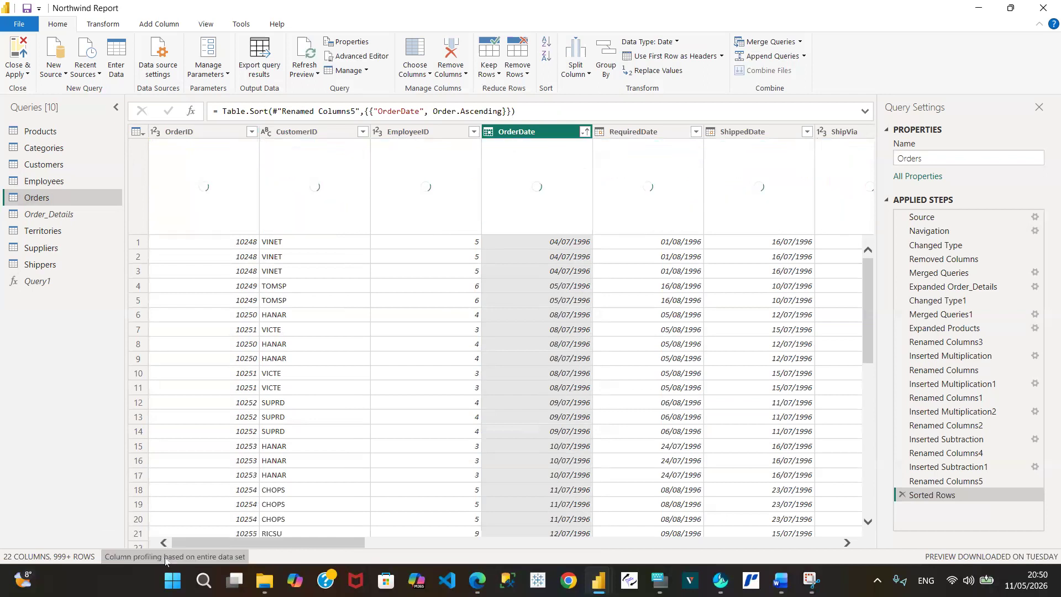
{"action": "left_click", "coordinate": [584, 132]}
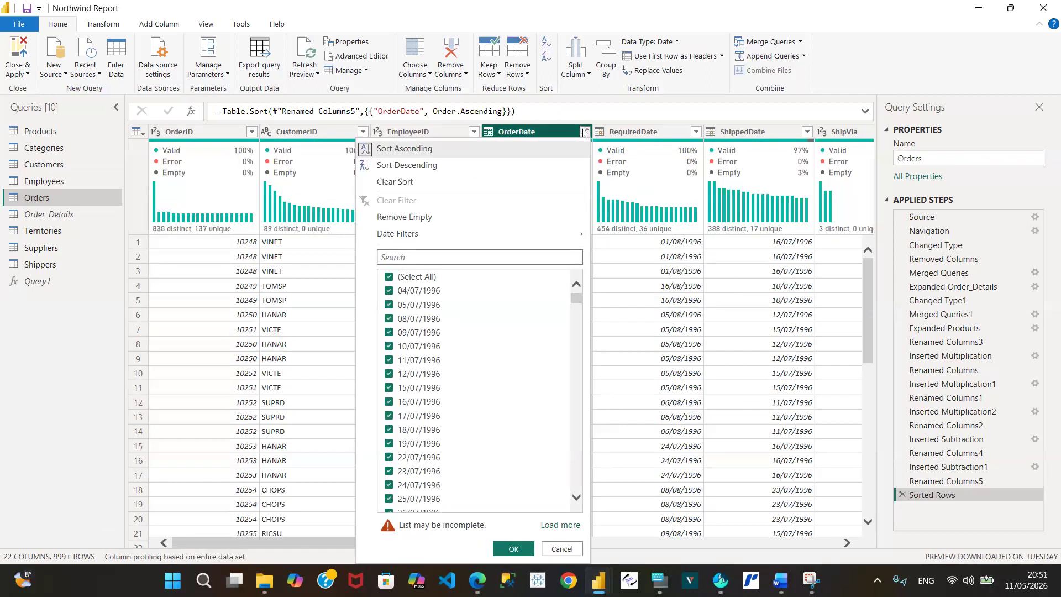
{"action": "left_click", "coordinate": [458, 149]}
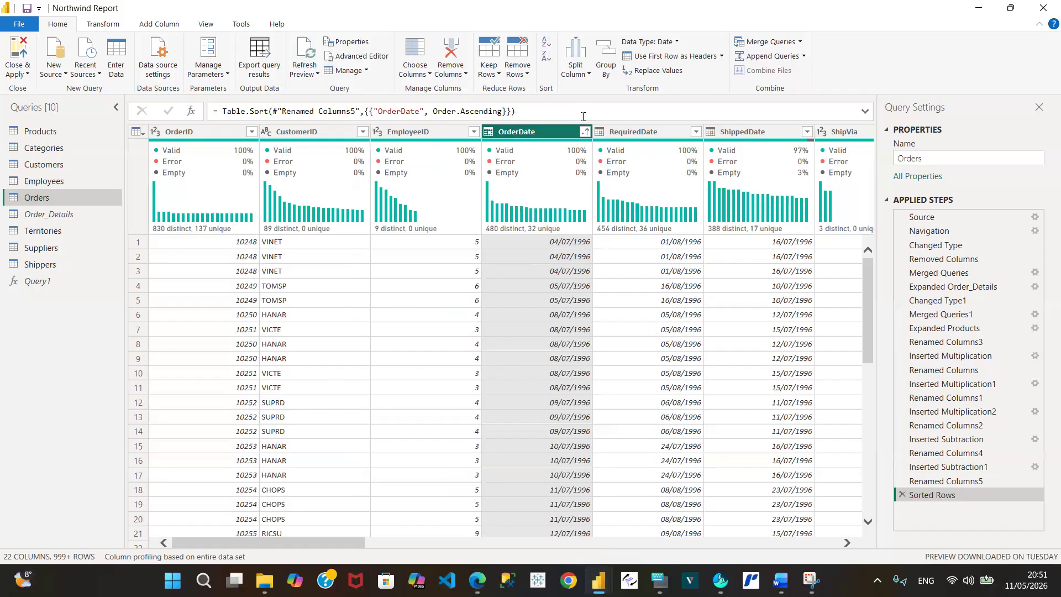
Load the complete list of OrderDate values and sort the Orders query by OrderDate in descending order
{"action": "left_click", "coordinate": [585, 133]}
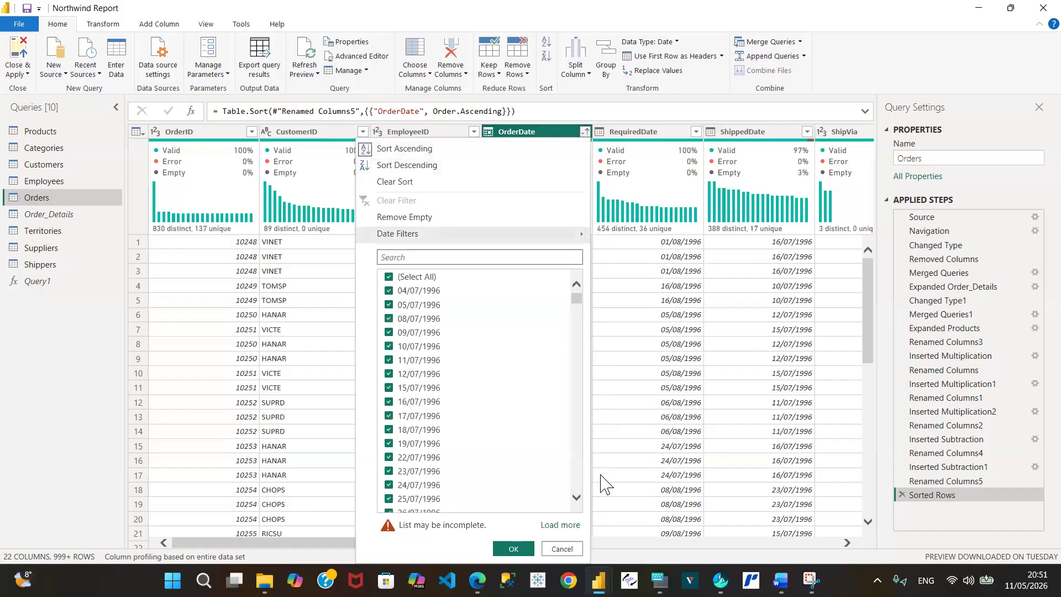
{"action": "left_click", "coordinate": [560, 526]}
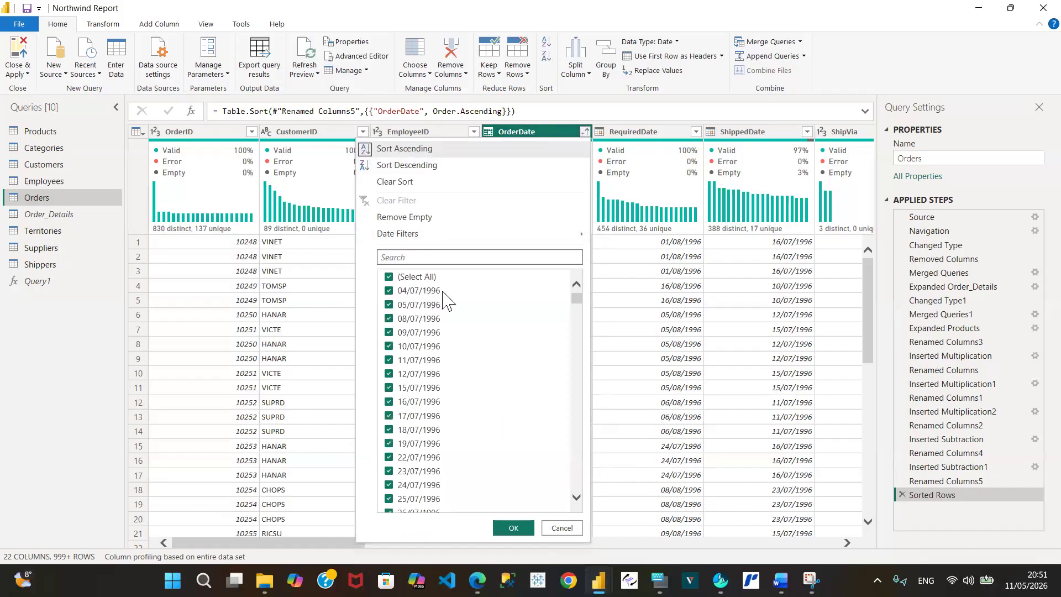
{"action": "left_click", "coordinate": [420, 165]}
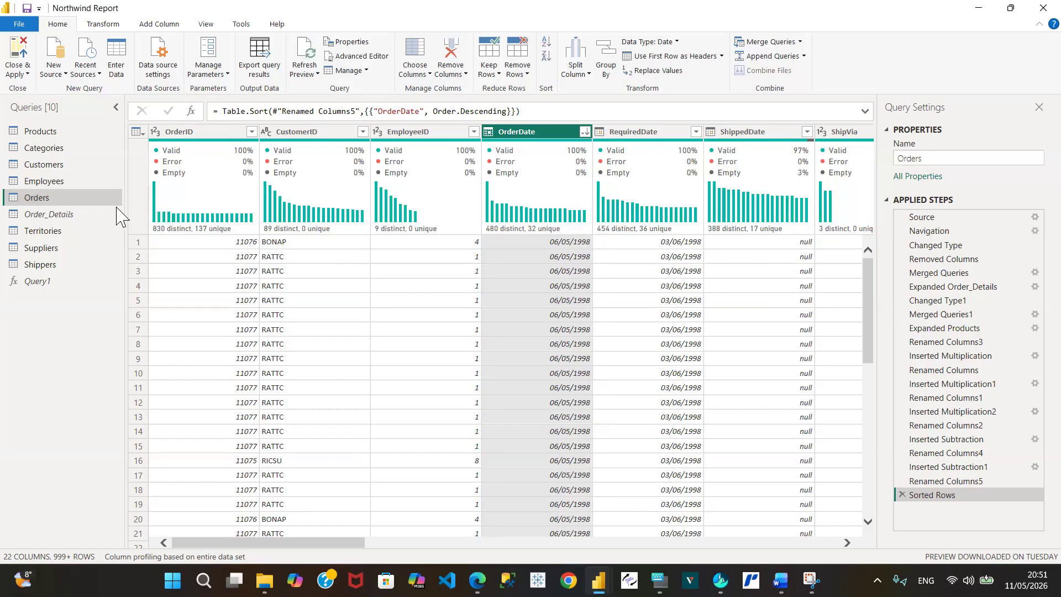
{"action": "left_click", "coordinate": [48, 281]}
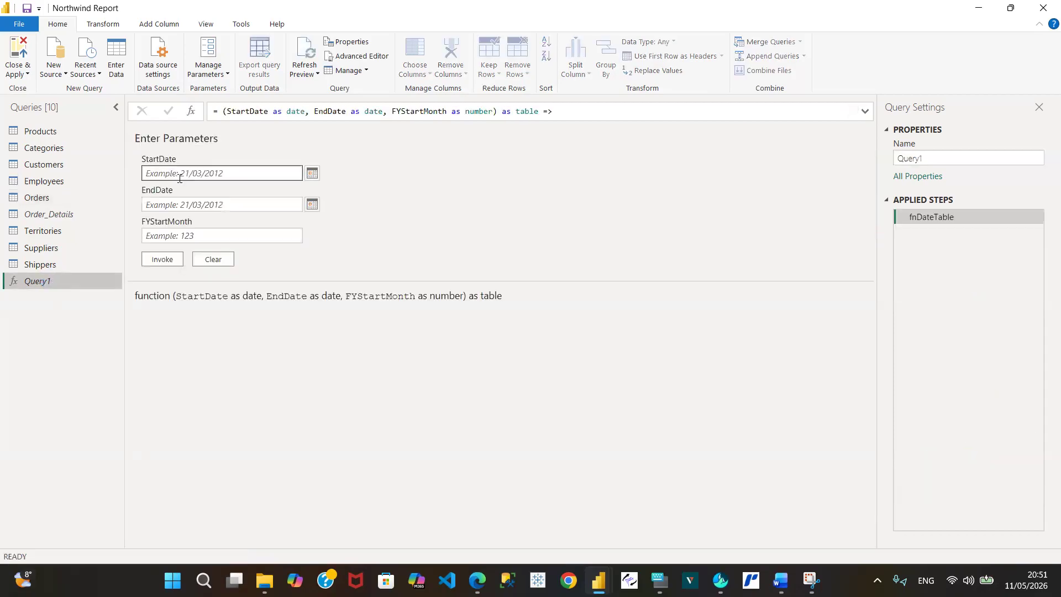
{"action": "left_click", "coordinate": [176, 175]}
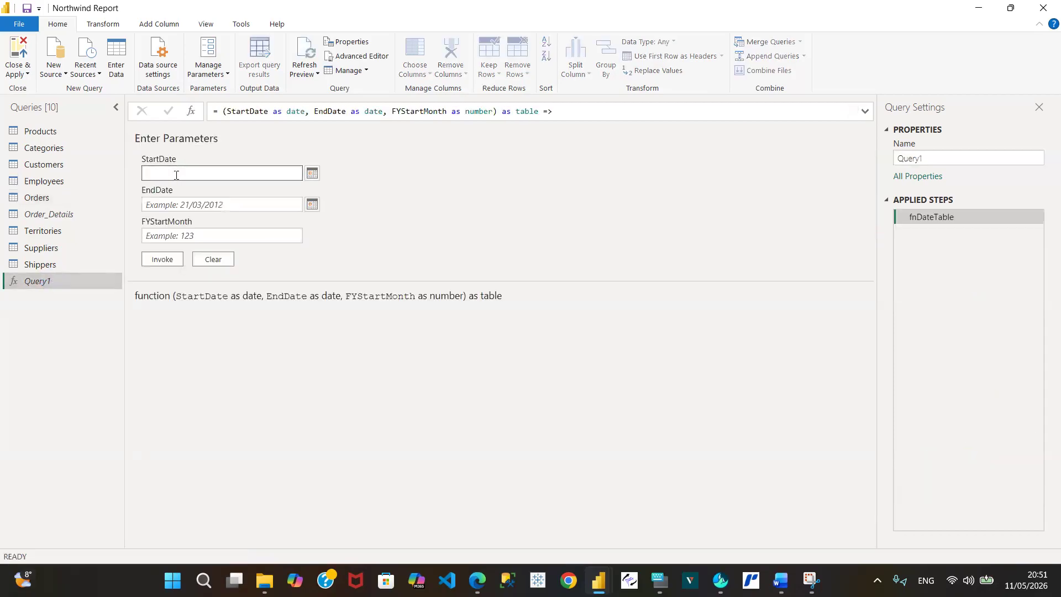
{"action": "type", "text": "01"}
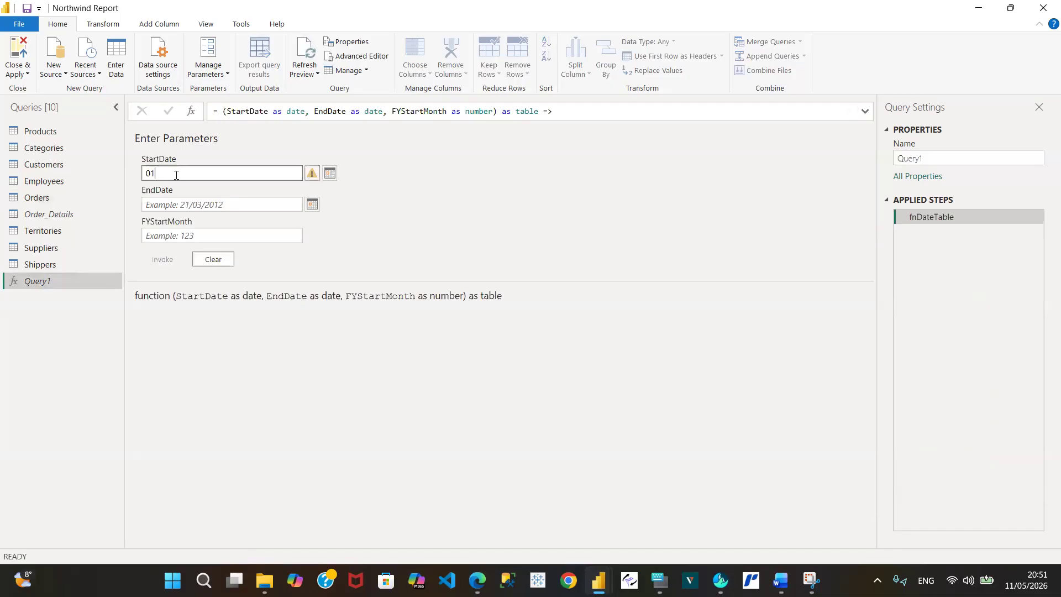
{"action": "type", "text": "/07/1"}
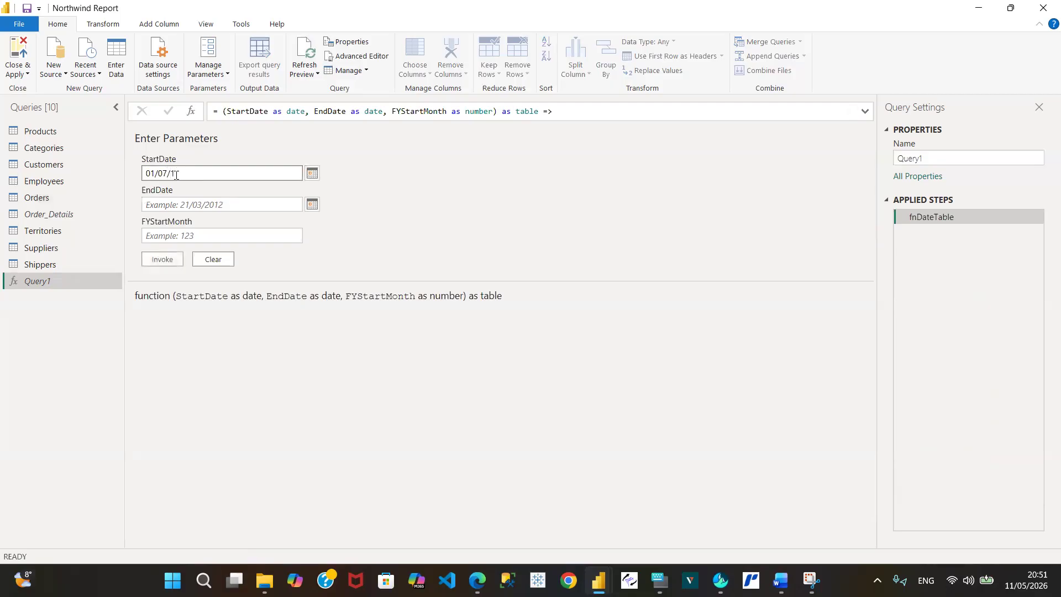
{"action": "type", "text": "996"}
{"action": "left_click", "coordinate": [170, 203]}
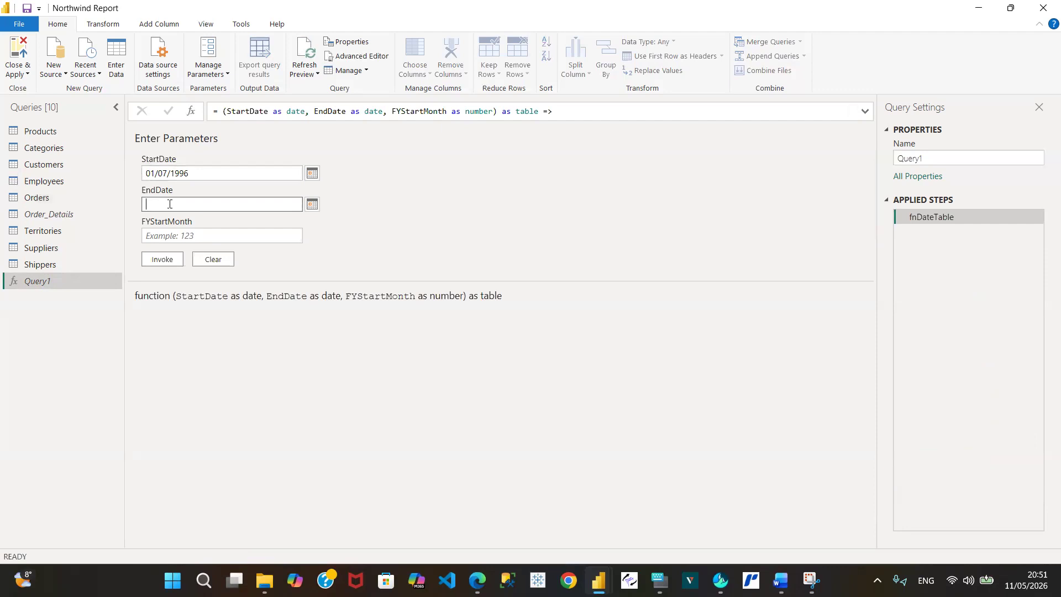
{"action": "left_click", "coordinate": [55, 198]}
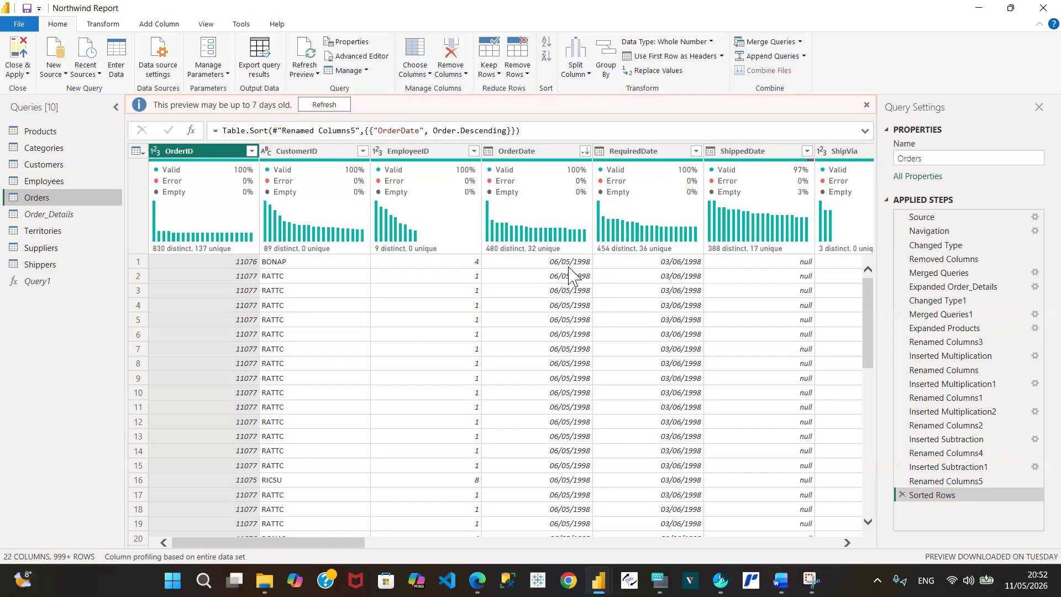
Invoke the Query1 date function with StartDate 01/07/1996, EndDate 31/05/1998 and FYStartMonth 4
{"action": "left_click", "coordinate": [47, 283]}
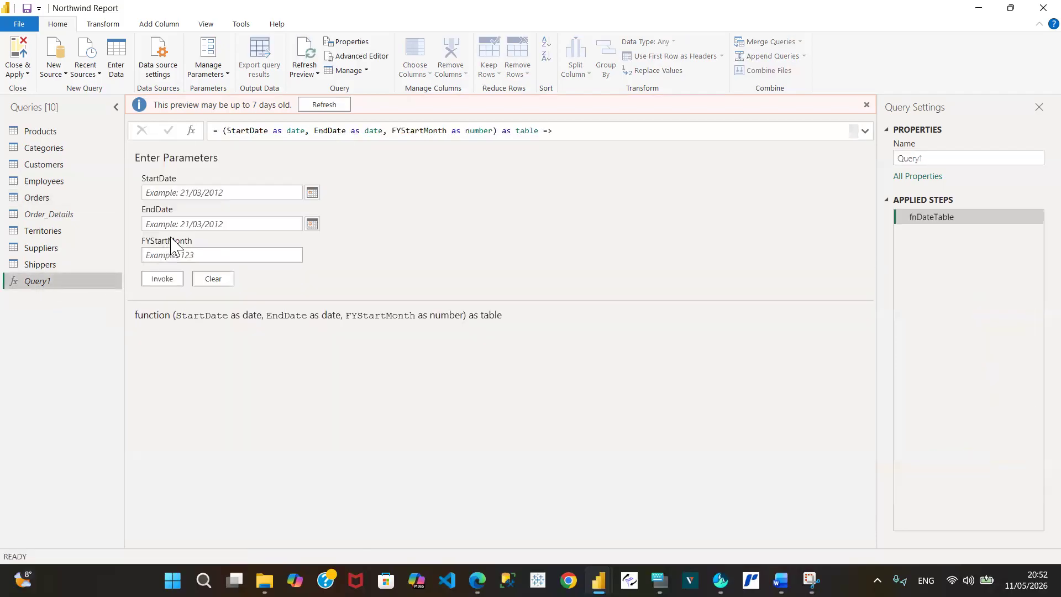
{"action": "left_click", "coordinate": [186, 193]}
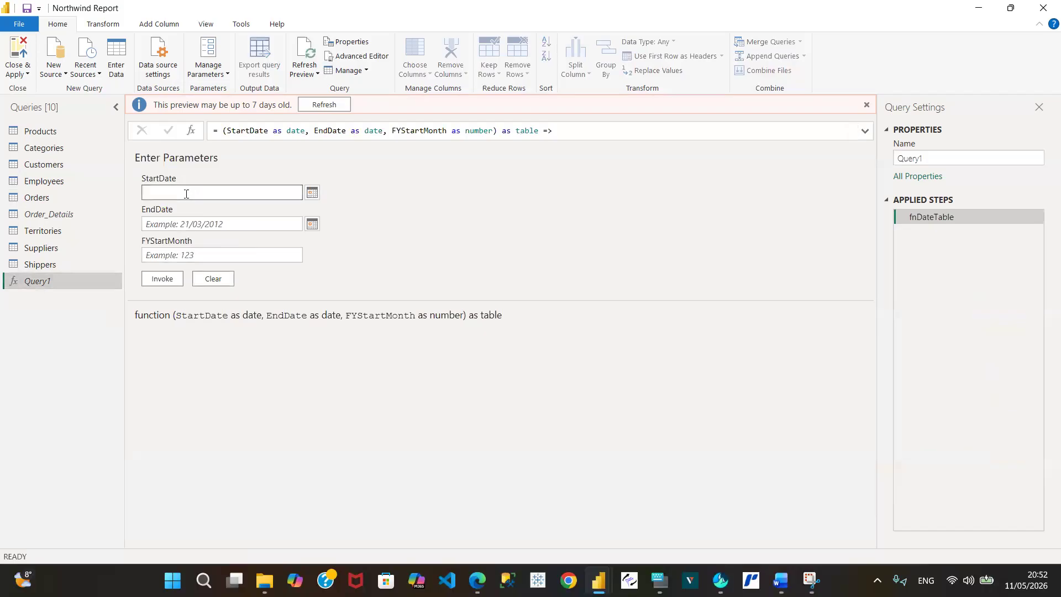
{"action": "type", "text": "0"}
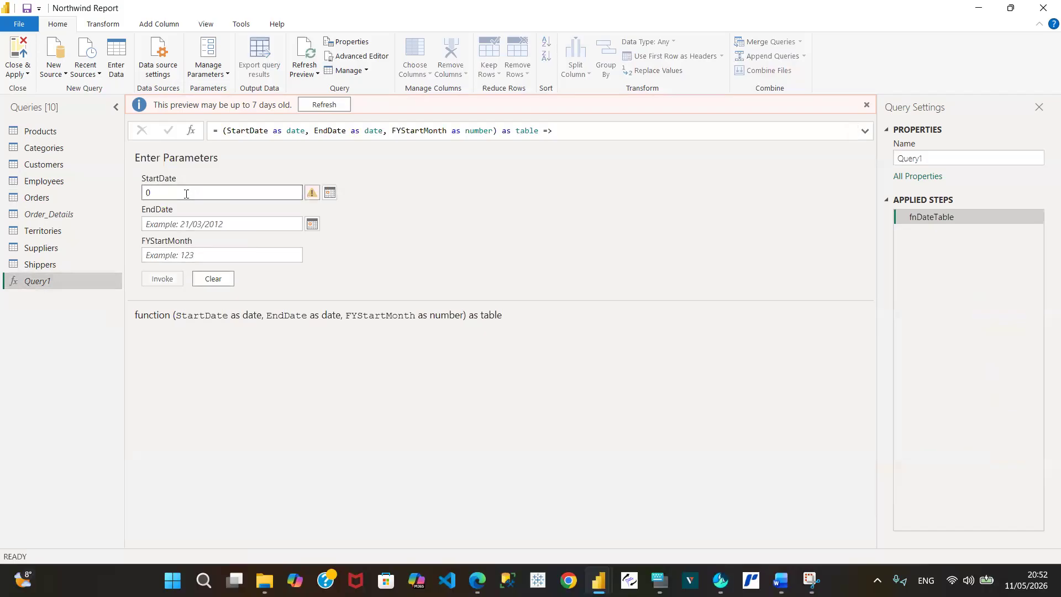
{"action": "type", "text": "1/07/199"}
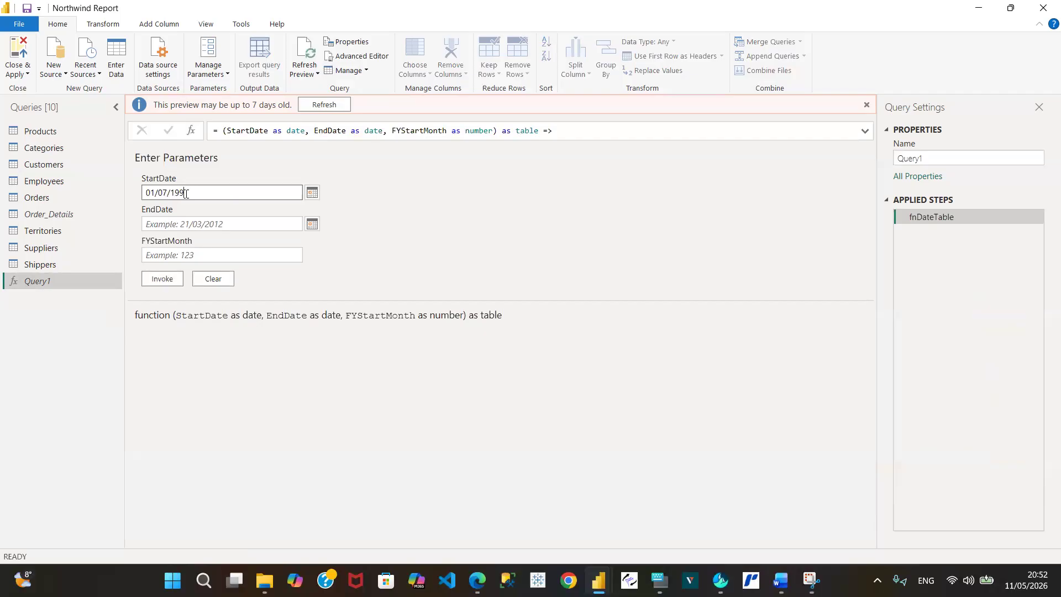
{"action": "type", "text": "6"}
{"action": "left_click", "coordinate": [174, 224]}
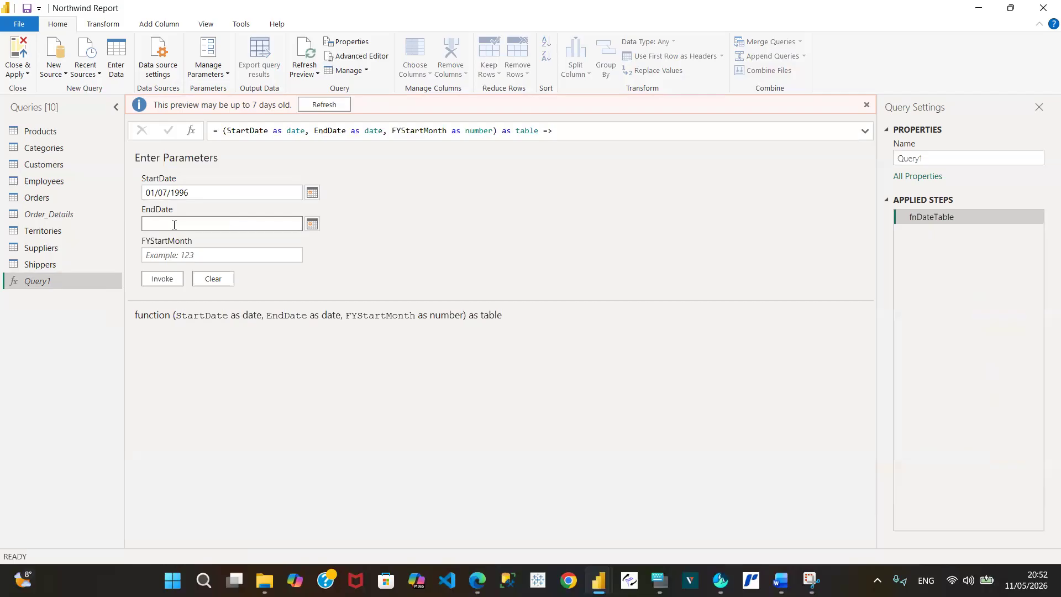
{"action": "type", "text": "31/05/1998"}
{"action": "left_click", "coordinate": [174, 254]}
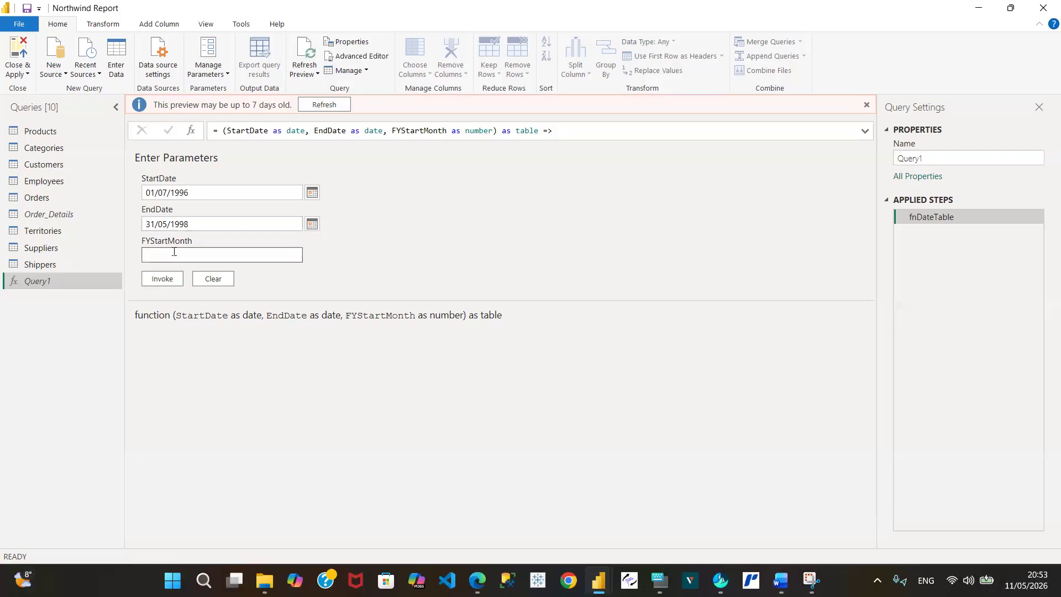
{"action": "type", "text": "4"}
{"action": "left_click", "coordinate": [163, 279]}
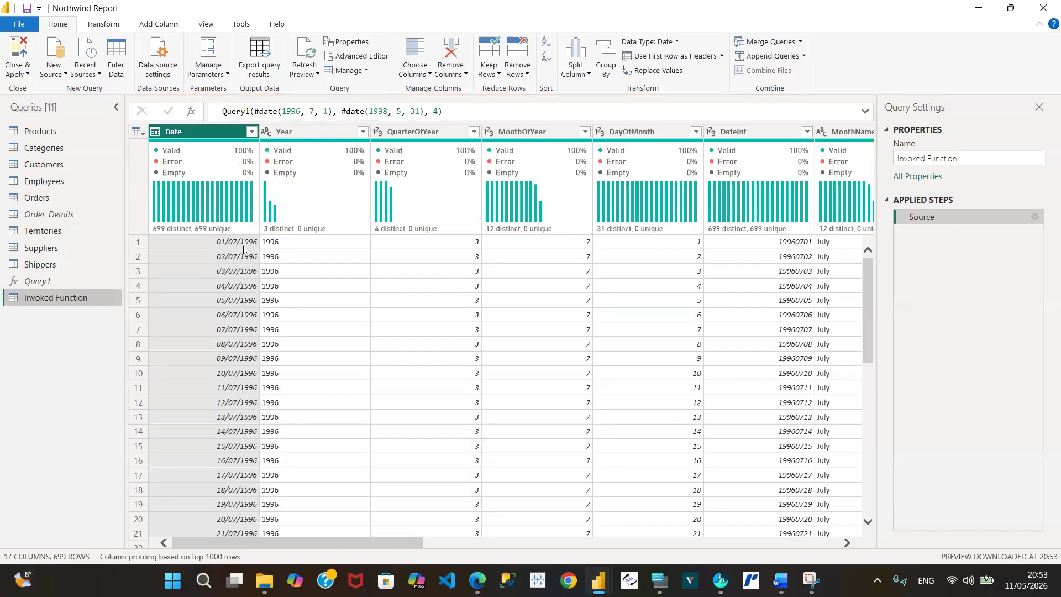
Sort the generated table by Date in descending order to check its last date, and remove that sort step
{"action": "left_click", "coordinate": [251, 131]}
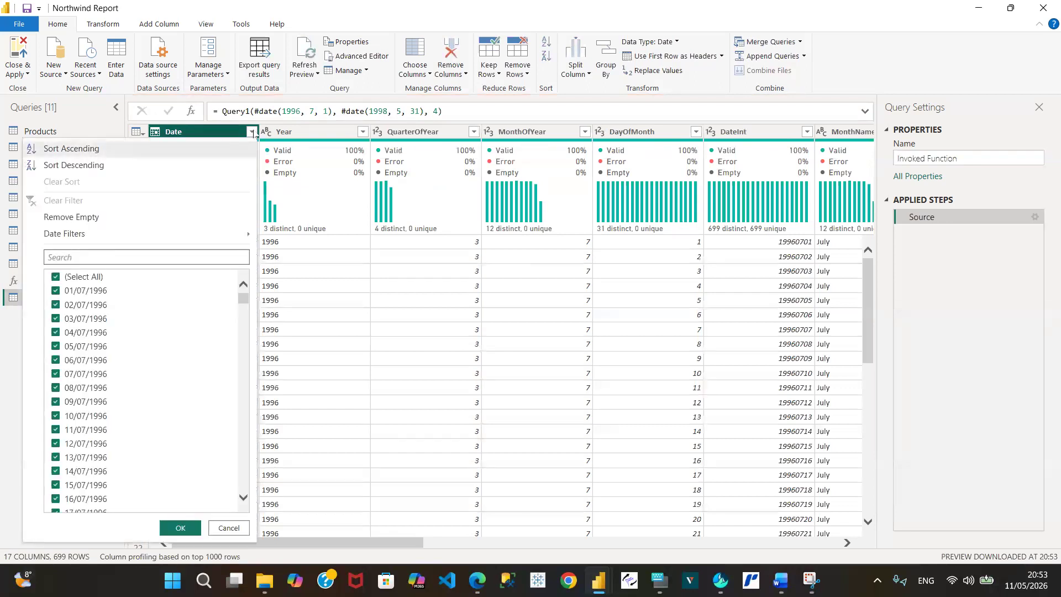
{"action": "left_click", "coordinate": [113, 166]}
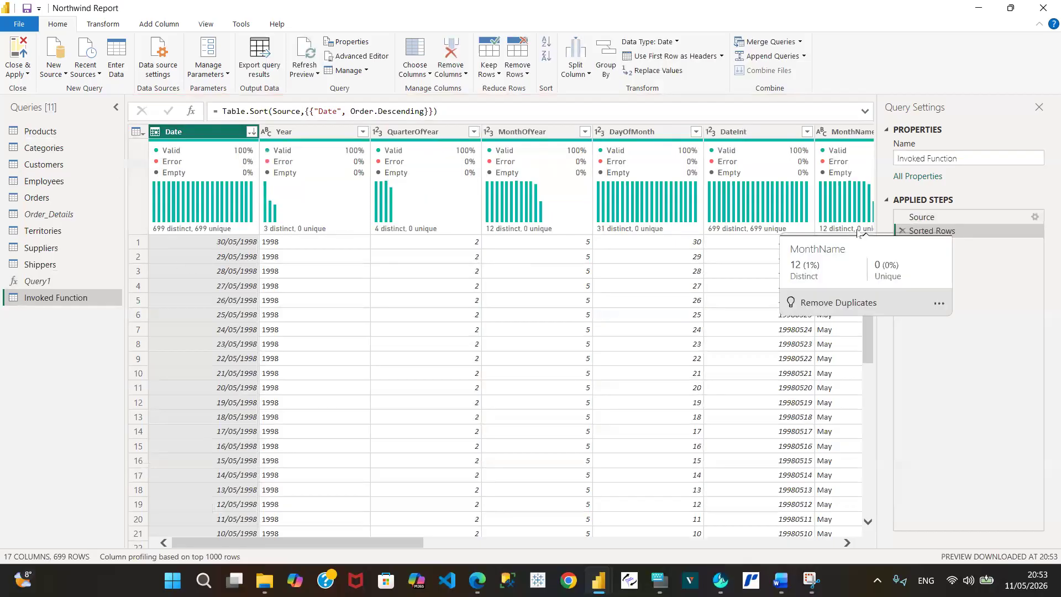
{"action": "left_click", "coordinate": [904, 231]}
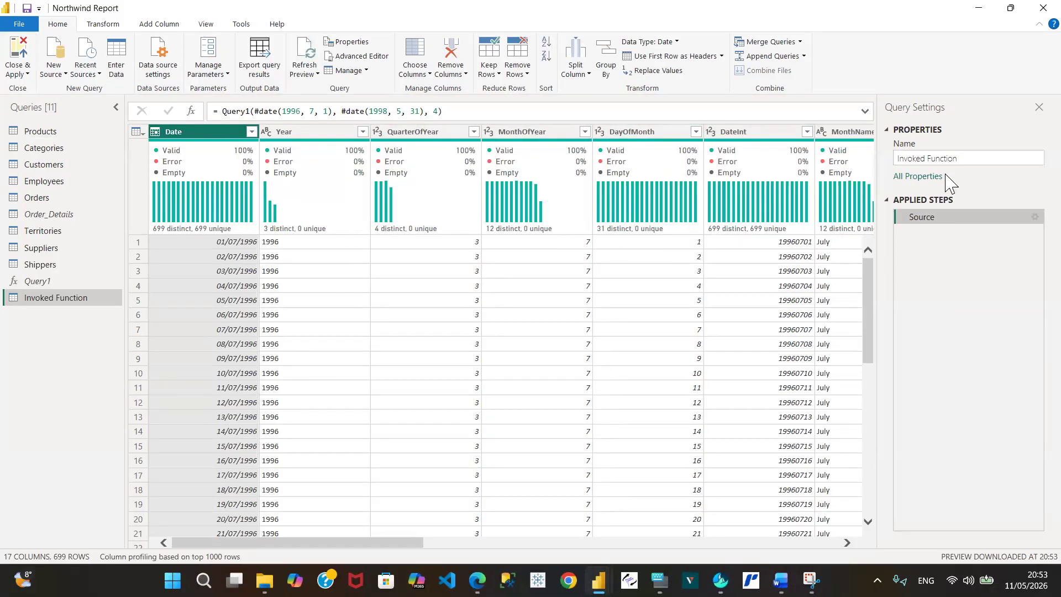
Rename the Invoked Function query as Date_Table
{"action": "left_click", "coordinate": [965, 158]}
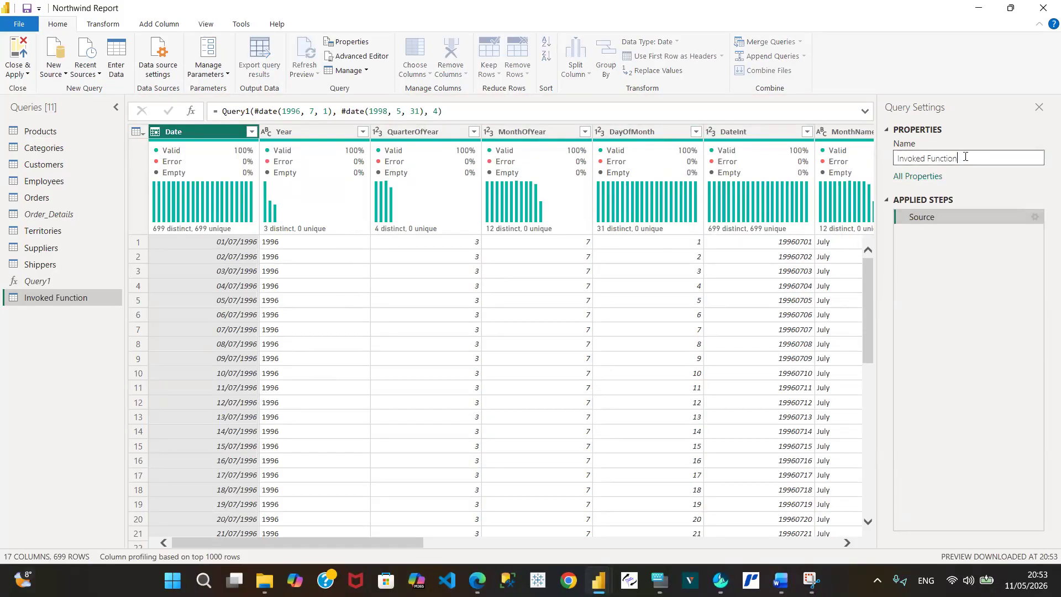
{"action": "key", "text": "BackSpace"}
{"action": "key", "text": "BackSpace"}
{"action": "key", "text": "BackSpace"}
{"action": "key", "text": "BackSpace"}
{"action": "key", "text": "BackSpace"}
{"action": "key", "text": "BackSpace"}
{"action": "key", "text": "BackSpace"}
{"action": "key", "text": "BackSpace"}
{"action": "key", "text": "BackSpace"}
{"action": "key", "text": "BackSpace"}
{"action": "key", "text": "BackSpace"}
{"action": "key", "text": "BackSpace"}
{"action": "key", "text": "BackSpace"}
{"action": "key", "text": "BackSpace"}
{"action": "key", "text": "BackSpace"}
{"action": "key", "text": "BackSpace"}
{"action": "type", "text": "Date"}
{"action": "type", "text": "+"}
{"action": "type", "text": "Tabl"}
{"action": "type", "text": "e"}
{"action": "key", "text": "BackSpace"}
{"action": "key", "text": "BackSpace"}
{"action": "type", "text": "_T"}
{"action": "left_click", "coordinate": [55, 365]}
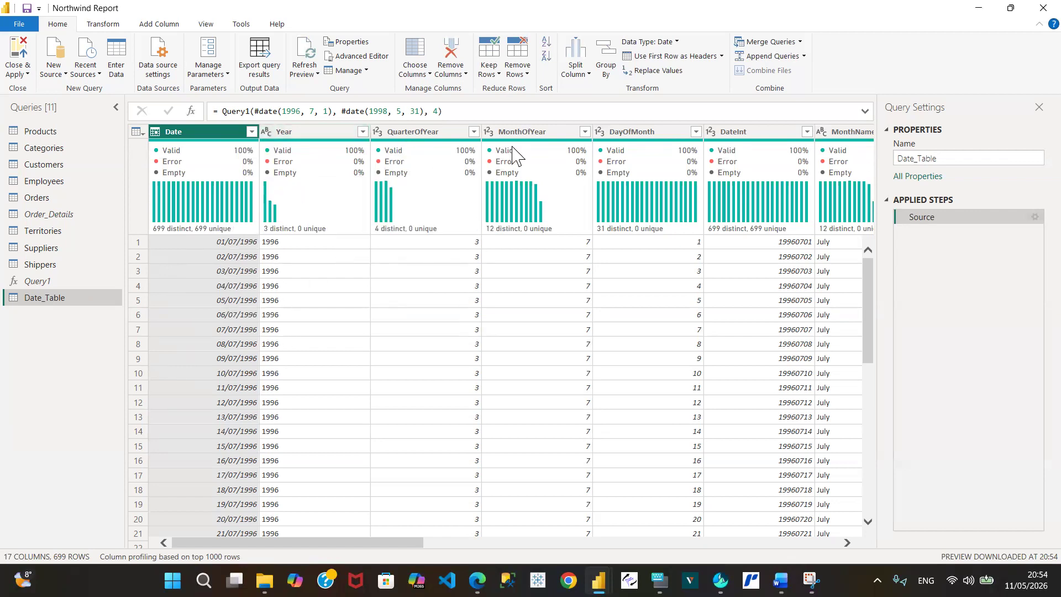
Rename the MonthOfYear column of Date_Table as MonthNo
{"action": "double_click", "coordinate": [539, 133]}
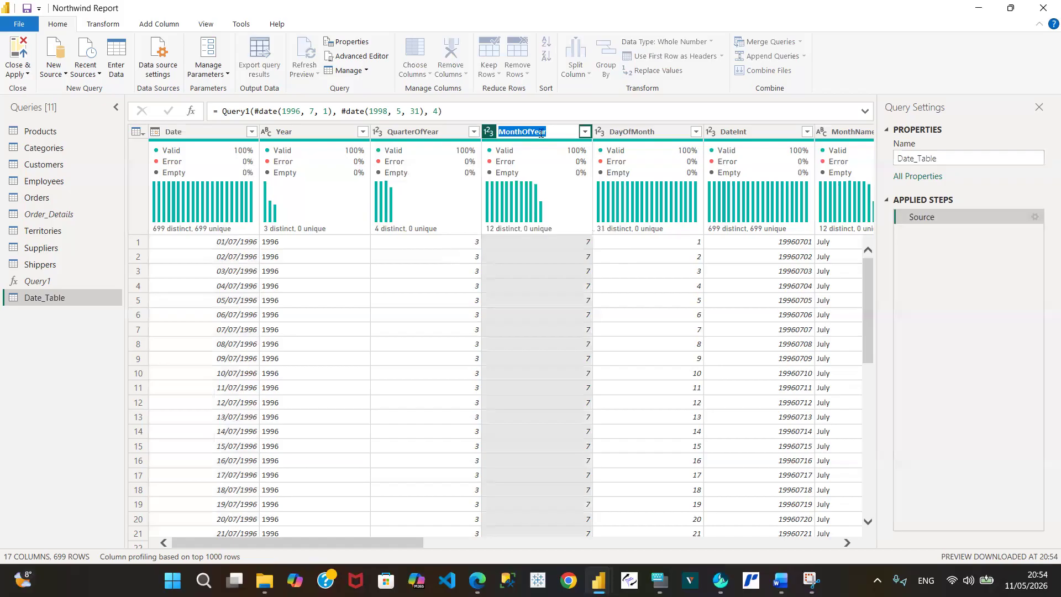
{"action": "type", "text": "MonthNo"}
{"action": "key", "text": "Return"}
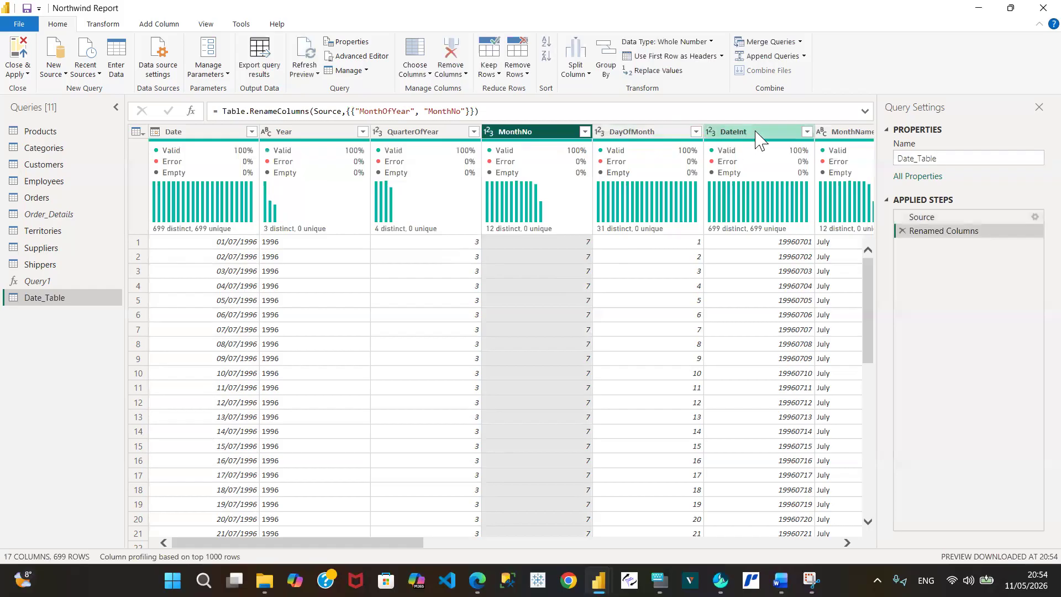
Check the remaining columns of Date_Table, and close the query editor with all changes applied to the report
{"action": "left_click", "coordinate": [846, 542]}
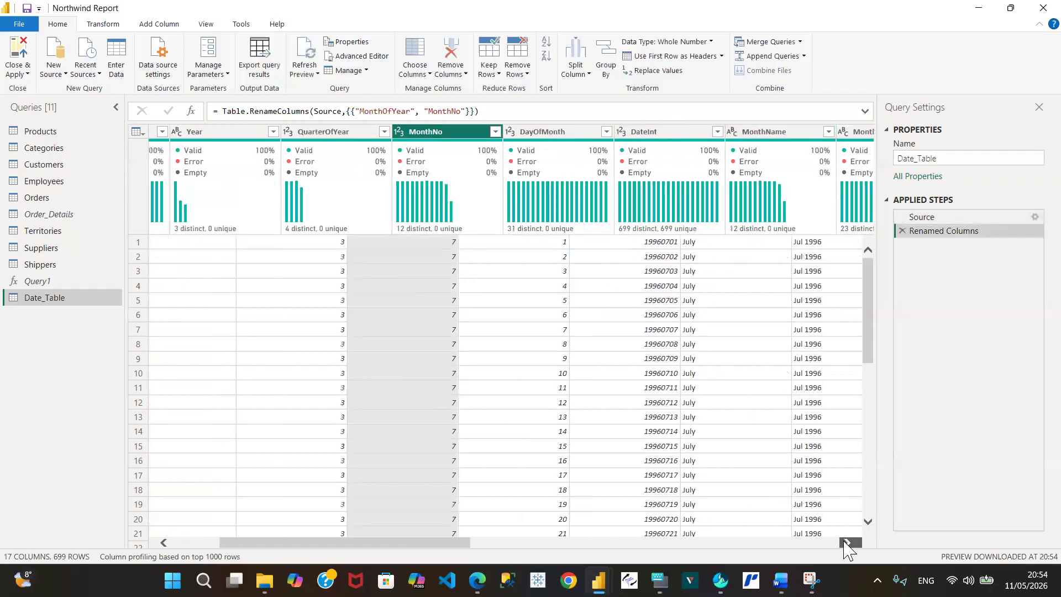
{"action": "left_click", "coordinate": [846, 543]}
{"action": "left_click", "coordinate": [845, 543]}
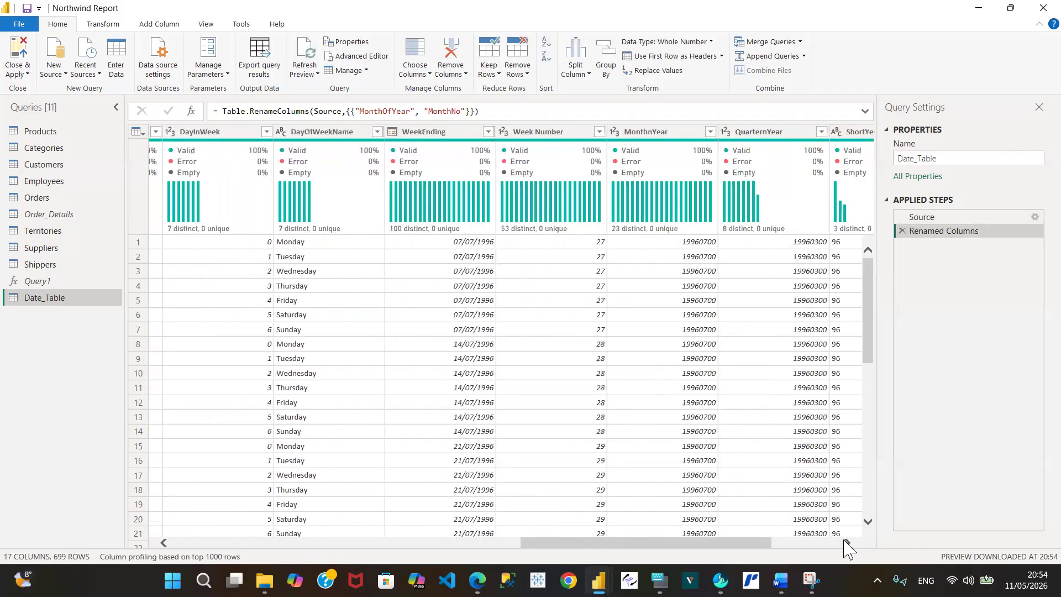
{"action": "left_click", "coordinate": [845, 542]}
{"action": "left_click", "coordinate": [846, 543]}
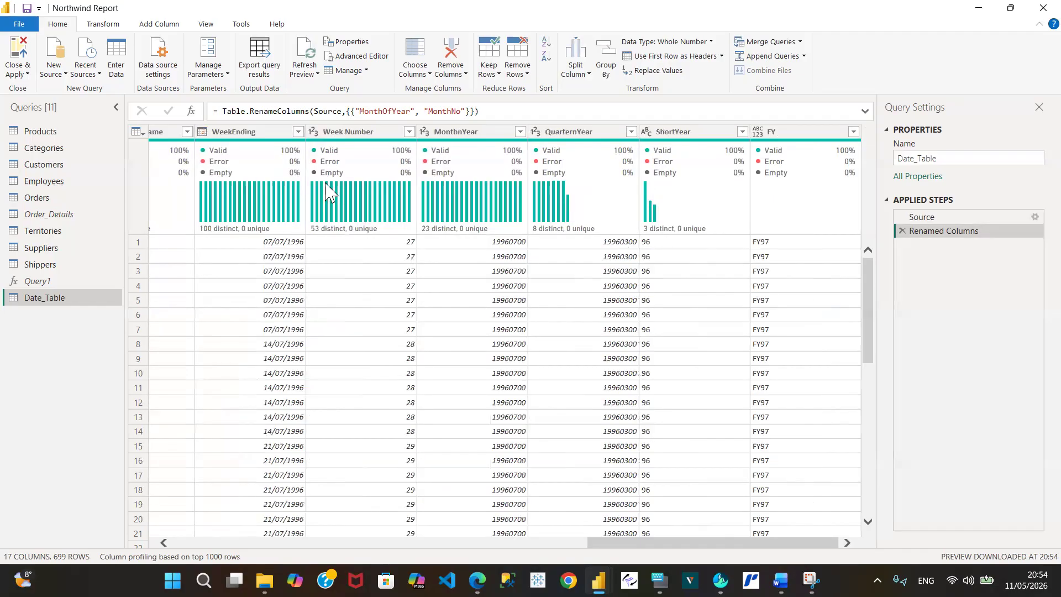
{"action": "left_click", "coordinate": [23, 74]}
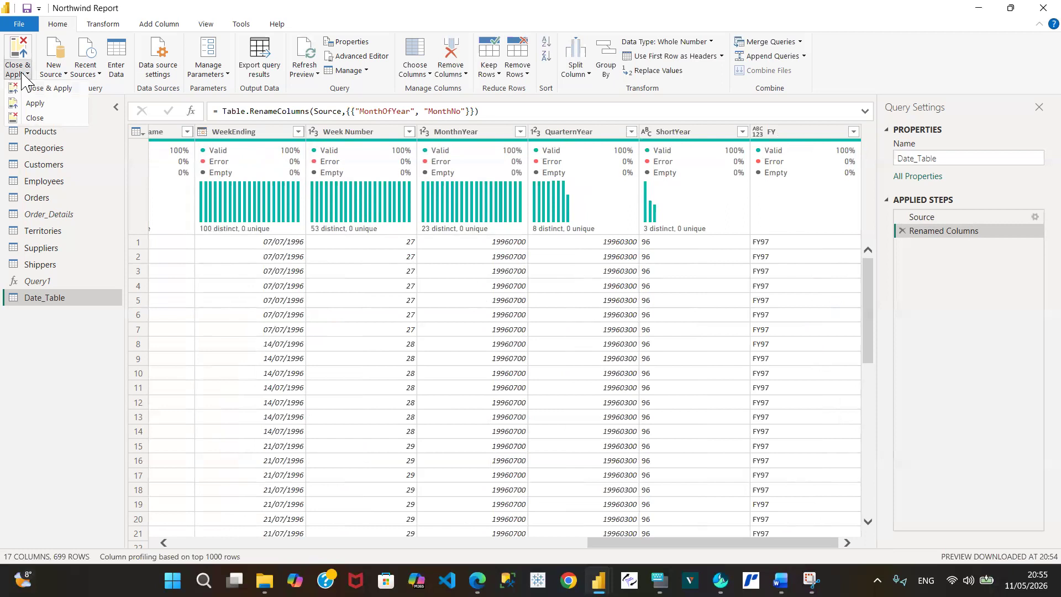
{"action": "left_click", "coordinate": [40, 88]}
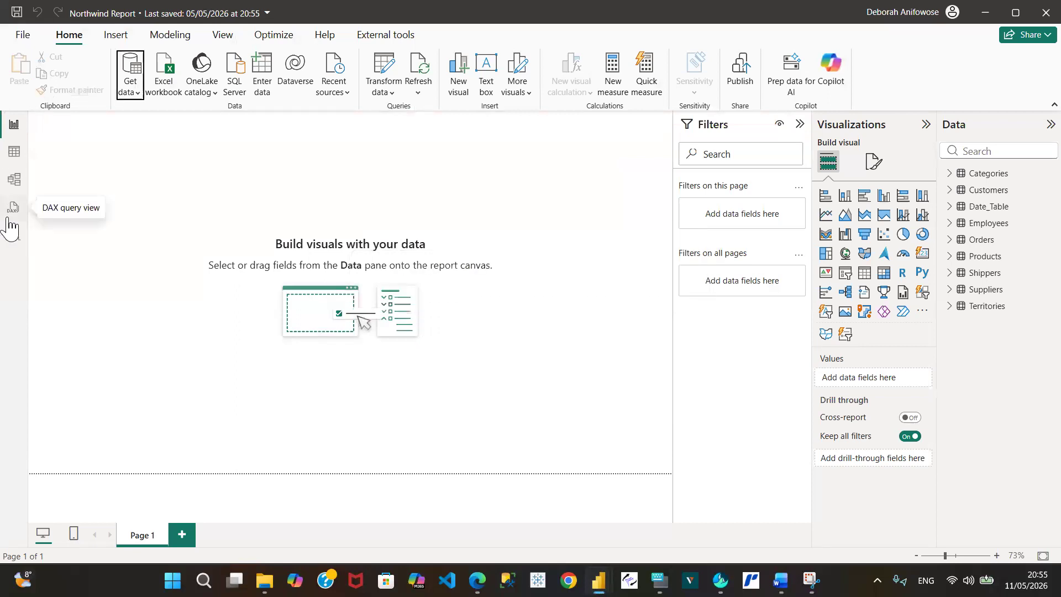
Rearrange the model diagram so Date_Table sits beside Orders, moving Suppliers and Shippers out of the way
{"action": "left_click", "coordinate": [13, 178]}
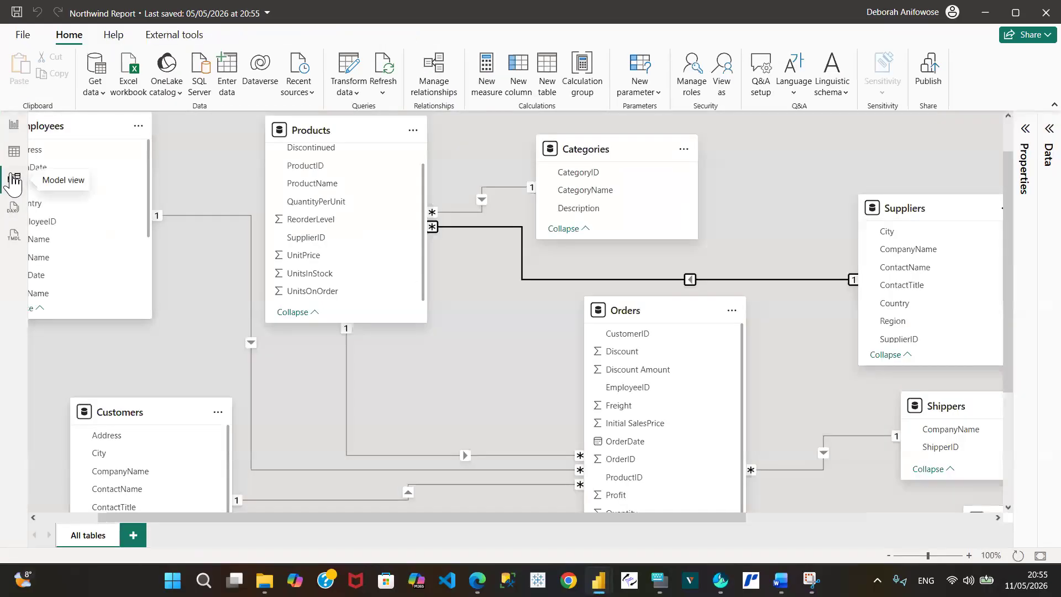
{"action": "left_click_drag", "start_coordinate": [687, 519], "coordinate": [967, 506]}
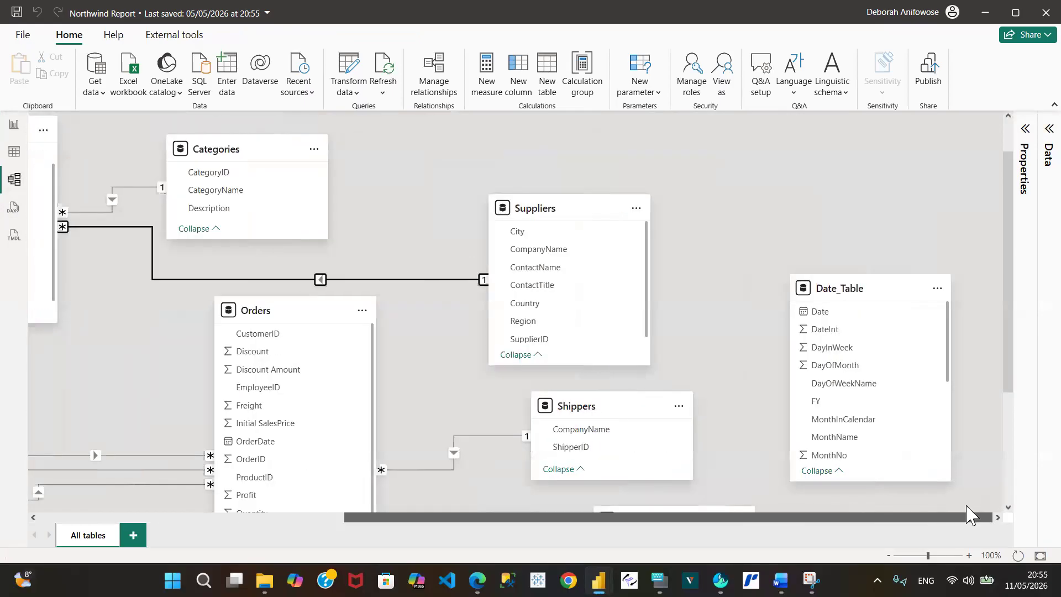
{"action": "mouse_move", "coordinate": [866, 296]}
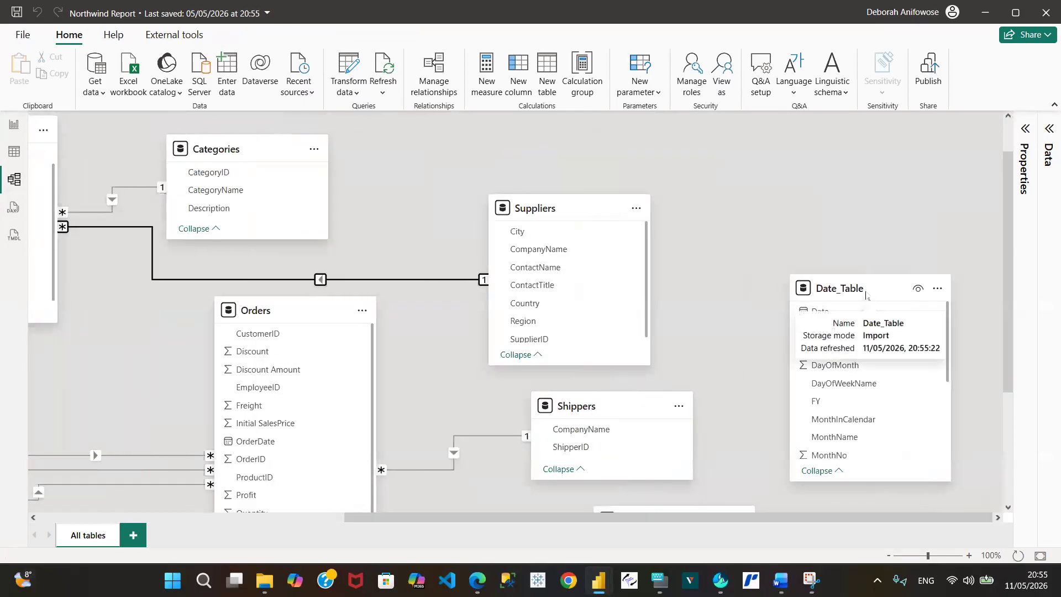
{"action": "mouse_move", "coordinate": [558, 215]}
{"action": "left_click_drag", "start_coordinate": [558, 214], "coordinate": [593, 116]}
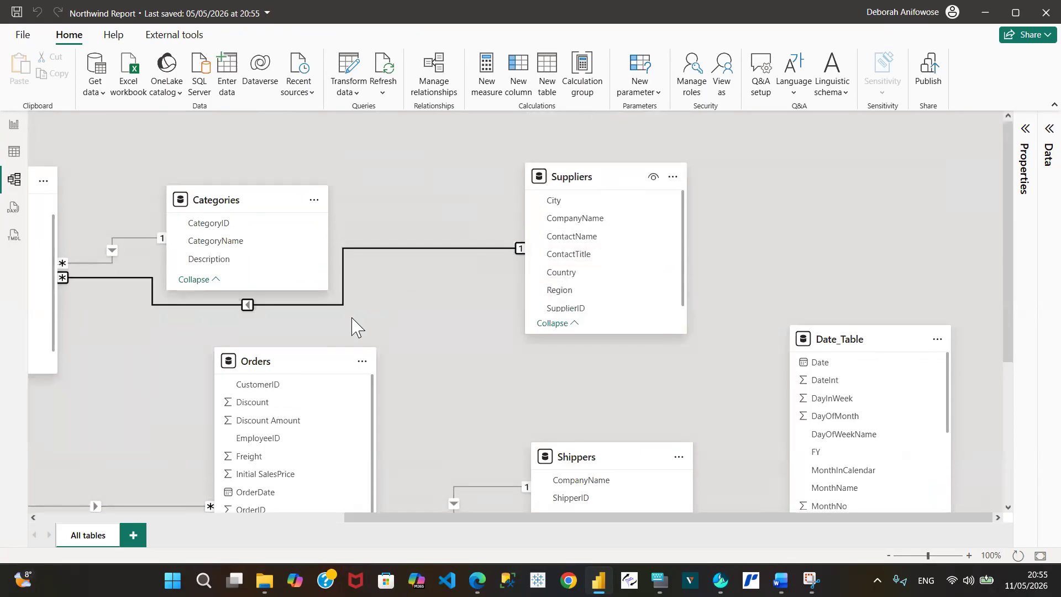
{"action": "left_click_drag", "start_coordinate": [303, 374], "coordinate": [349, 345]}
{"action": "mouse_move", "coordinate": [596, 462]}
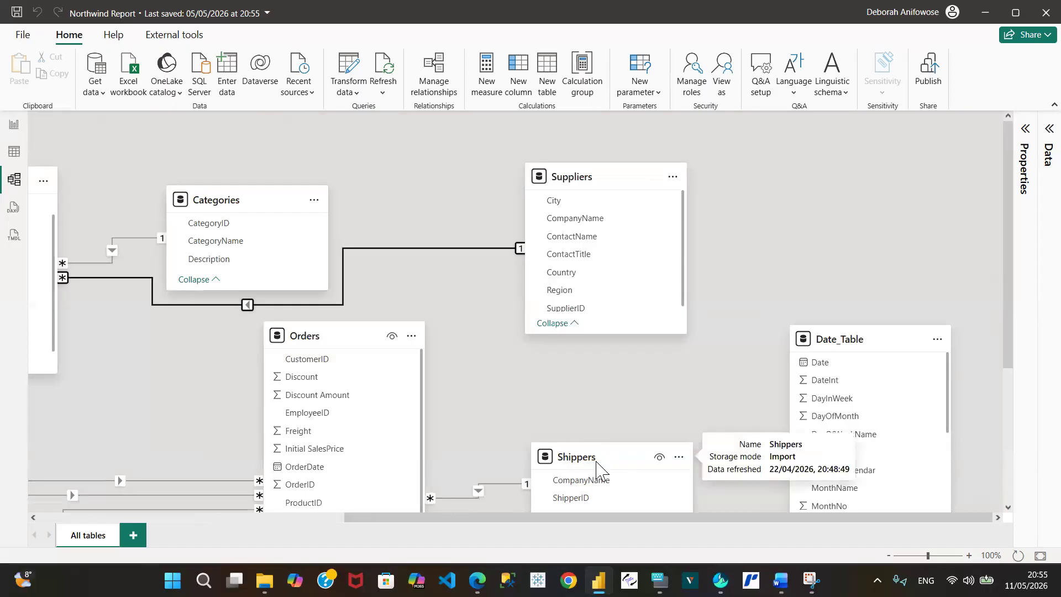
{"action": "left_click_drag", "start_coordinate": [596, 463], "coordinate": [810, 390]}
{"action": "mouse_move", "coordinate": [844, 350]}
{"action": "left_click_drag", "start_coordinate": [845, 349], "coordinate": [649, 364]}
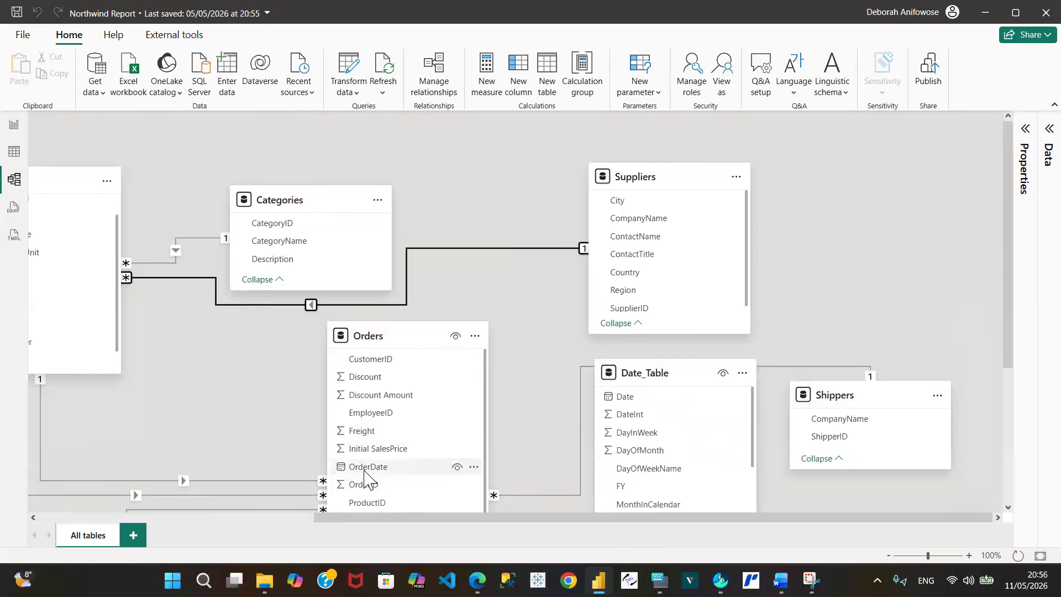
Create an active many-to-one relationship with single cross-filter direction from OrderDate in Orders to Date in Date_Table
{"action": "left_click_drag", "start_coordinate": [365, 471], "coordinate": [624, 396]}
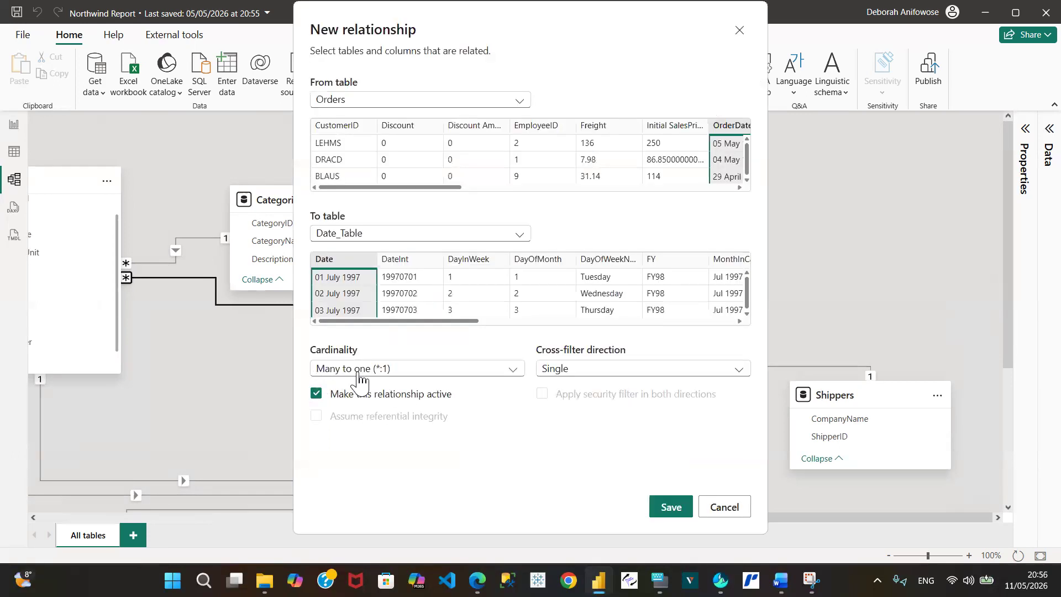
{"action": "left_click", "coordinate": [672, 508]}
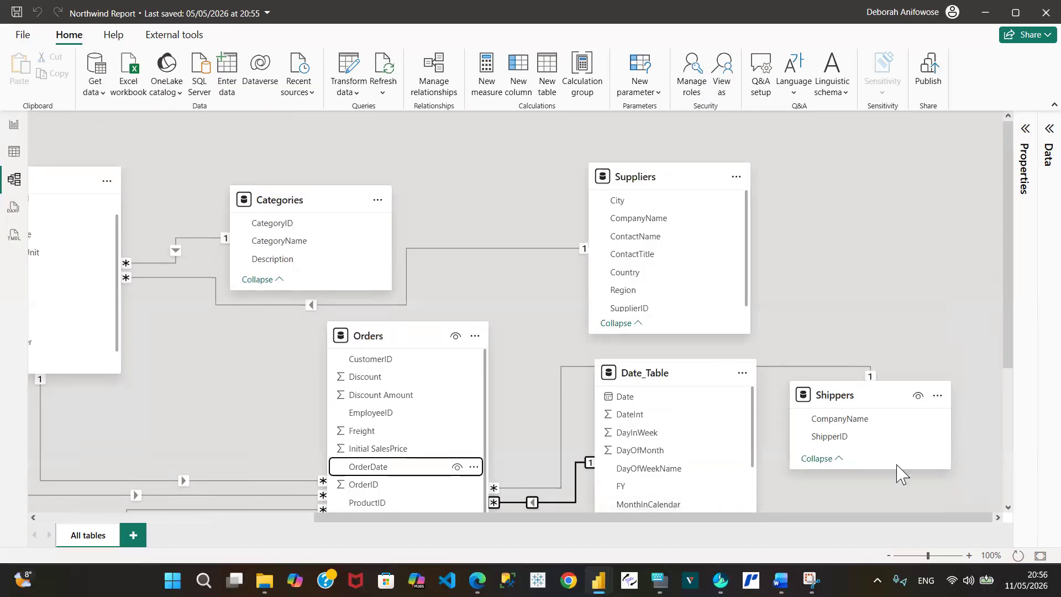
{"action": "left_click", "coordinate": [1007, 506]}
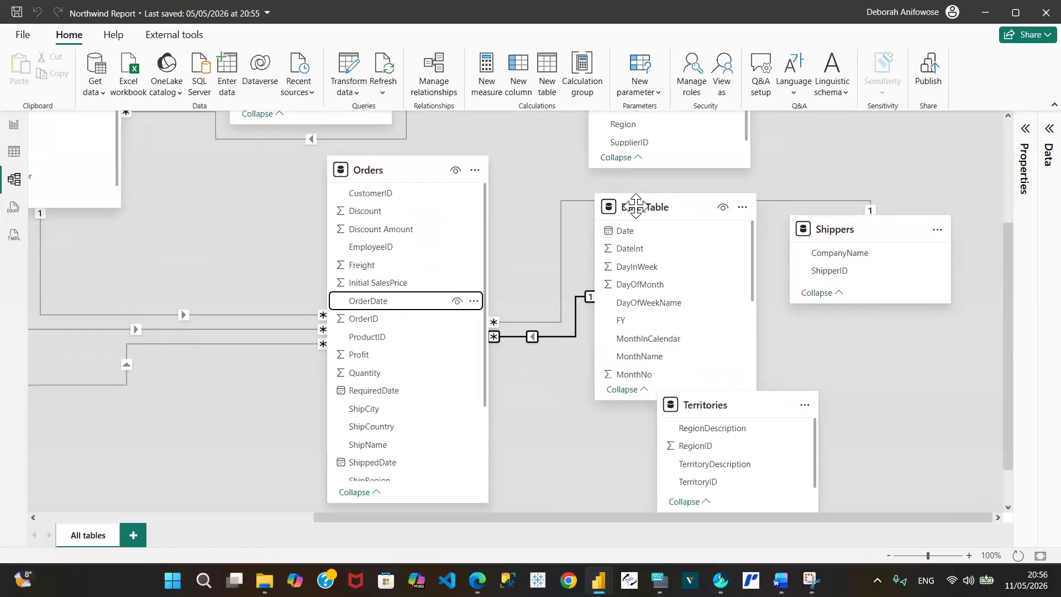
From the report view, mark Date_Table as a date table using Date as its date column
{"action": "left_click", "coordinate": [14, 126]}
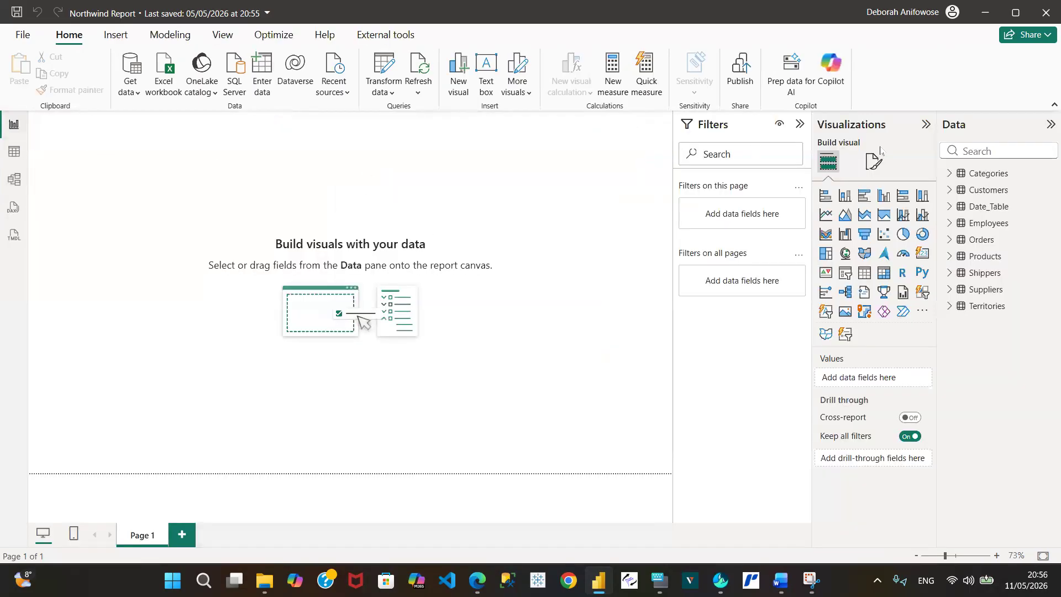
{"action": "left_click", "coordinate": [985, 207]}
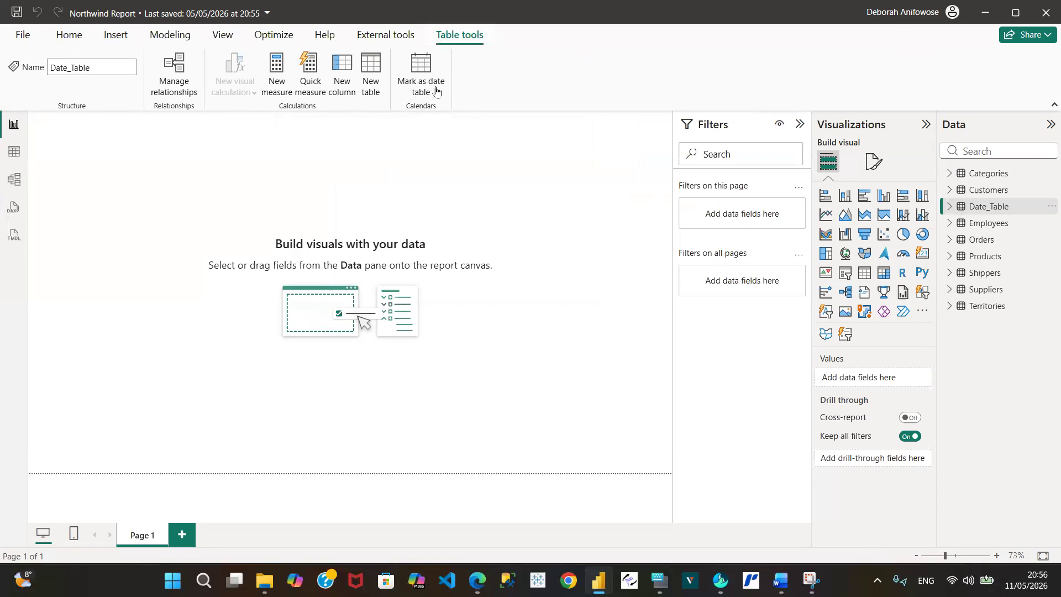
{"action": "left_click", "coordinate": [421, 67]}
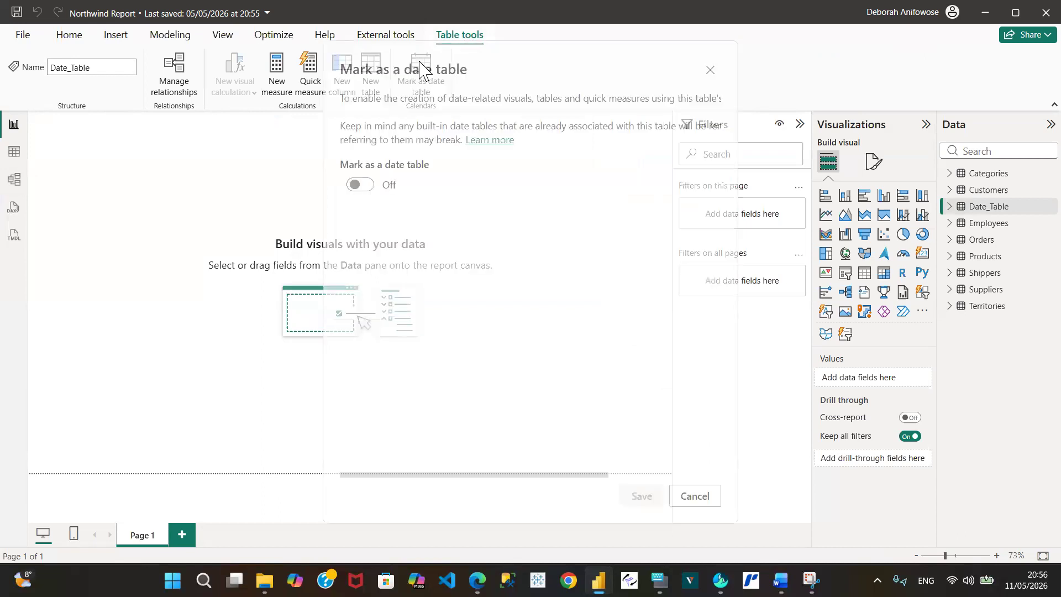
{"action": "left_click", "coordinate": [364, 185]}
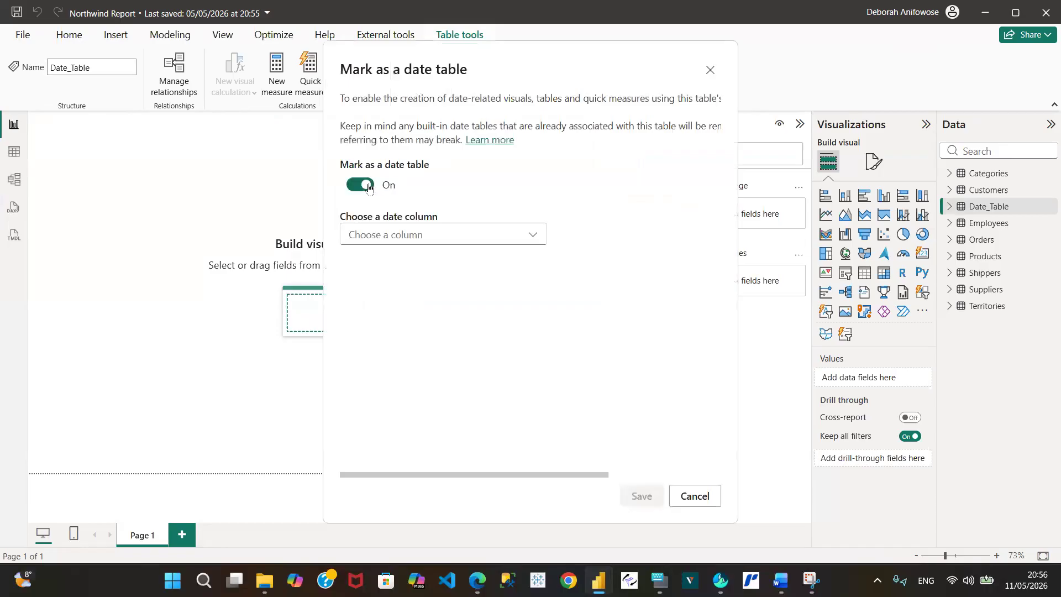
{"action": "left_click", "coordinate": [534, 237]}
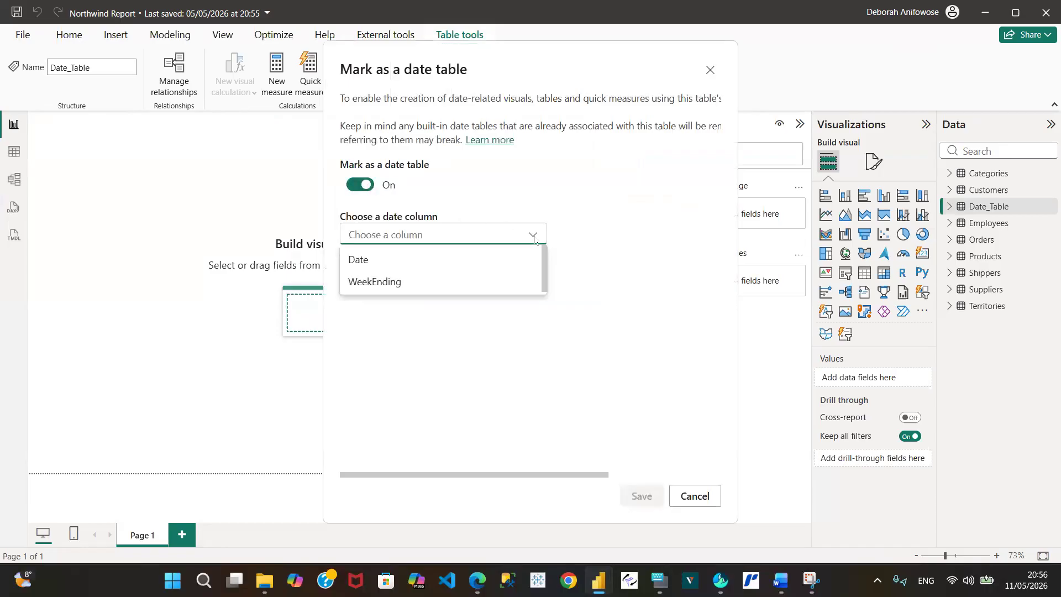
{"action": "left_click", "coordinate": [378, 260]}
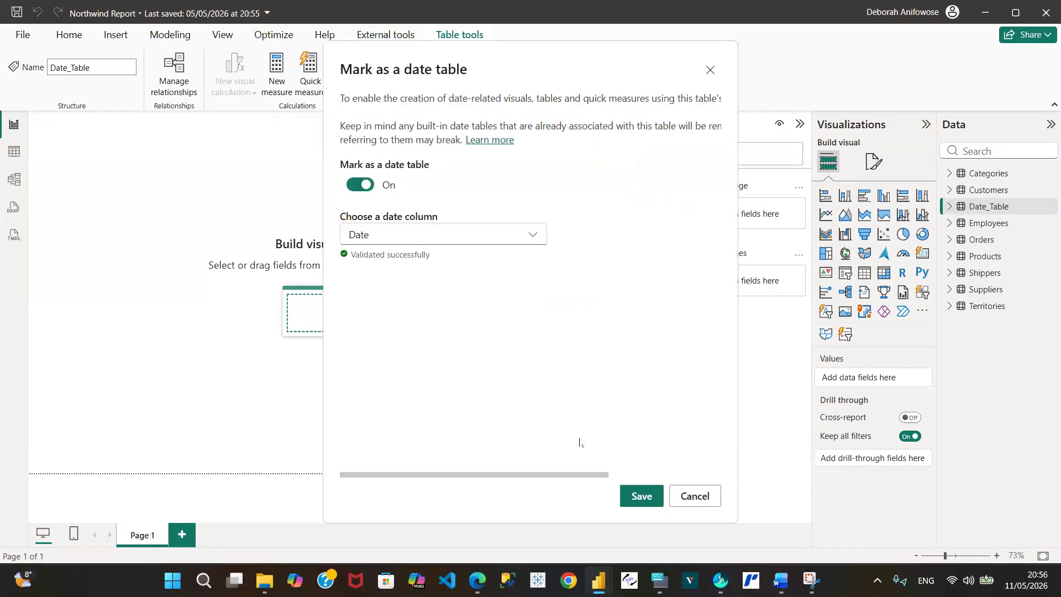
{"action": "left_click", "coordinate": [642, 497]}
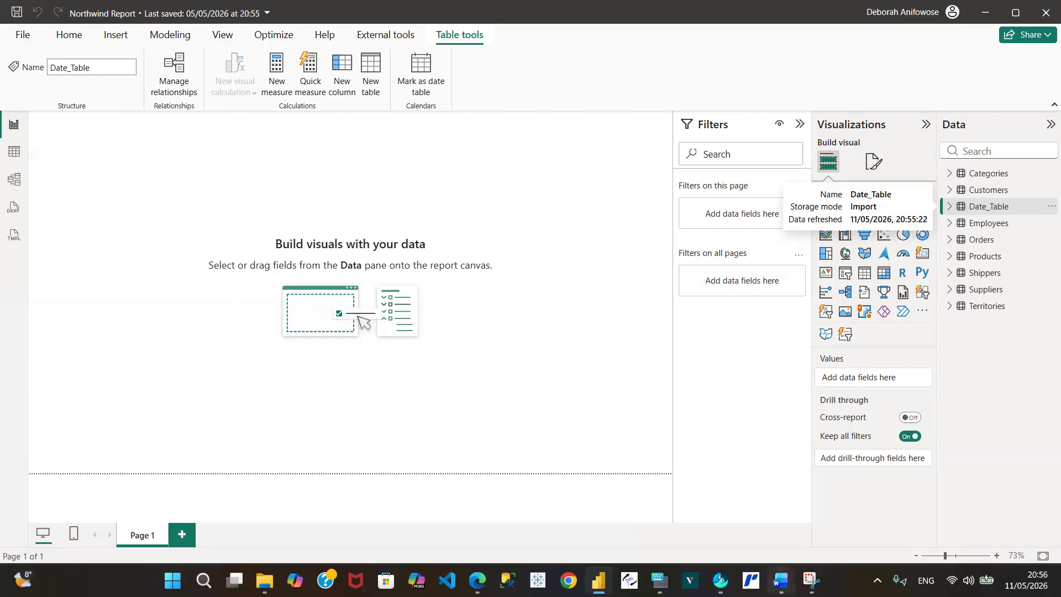
Switch to the Northwind Business Questions document in Word to review the Executive Sales Overview Dashboard questions and visuals, and return to Power BI
{"action": "mouse_move", "coordinate": [780, 580]}
{"action": "left_click", "coordinate": [907, 492]}
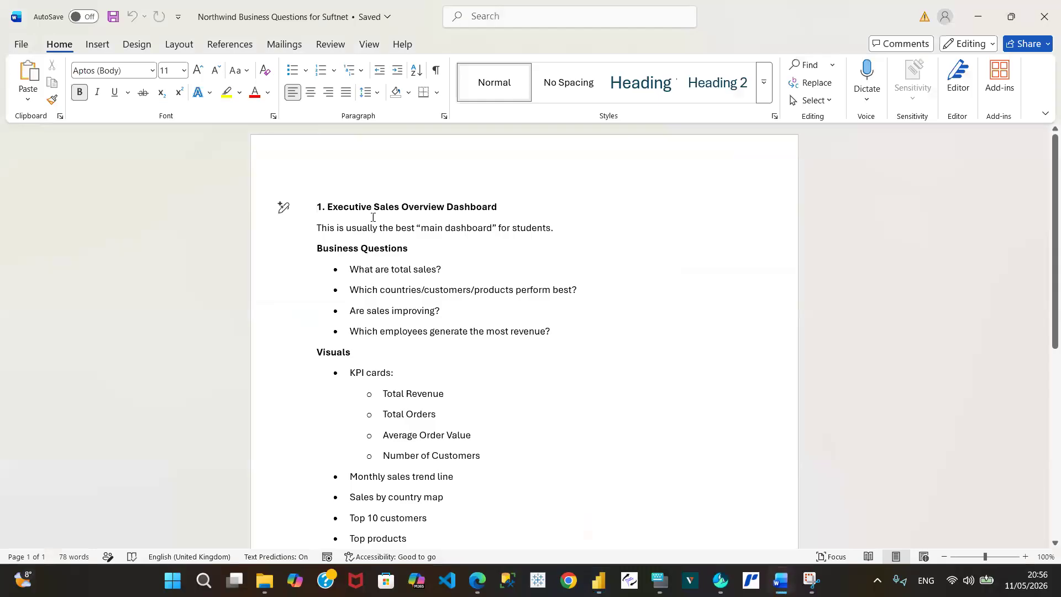
{"action": "left_click", "coordinate": [984, 17]}
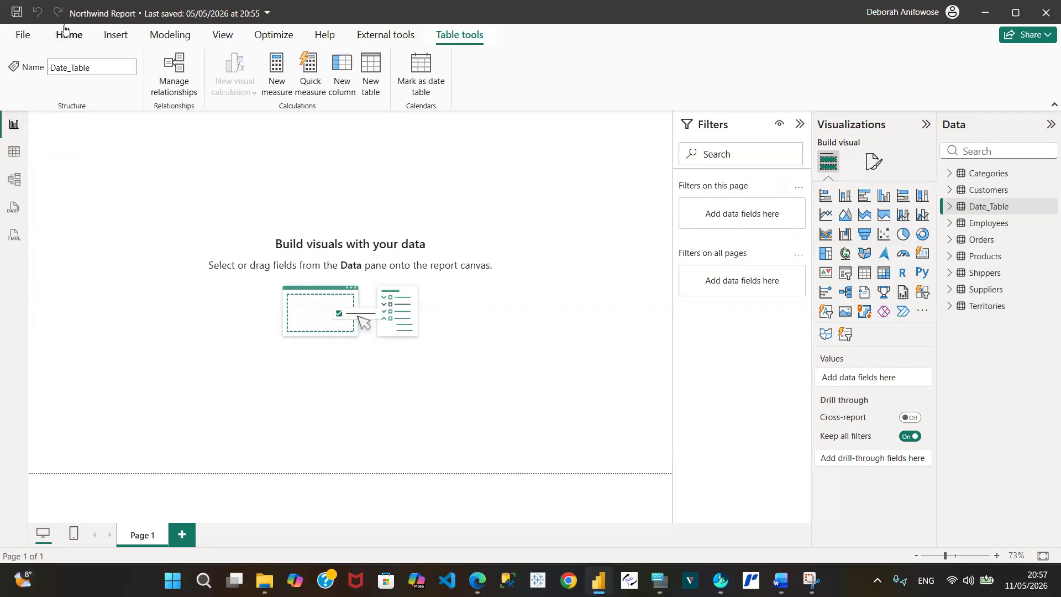
Save the Northwind Report file with the updated data model
{"action": "left_click", "coordinate": [23, 38]}
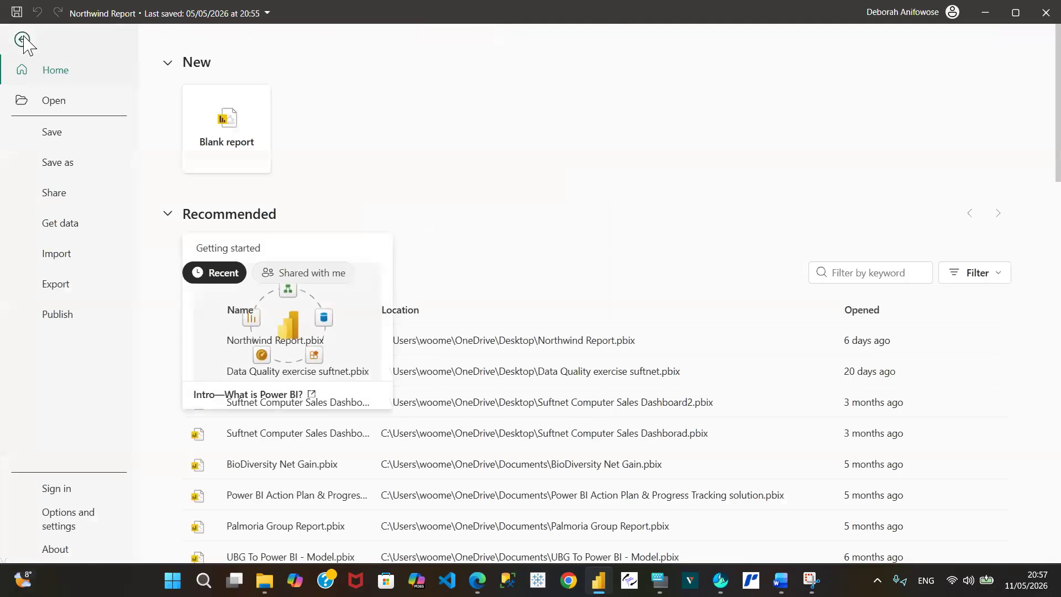
{"action": "left_click", "coordinate": [53, 138]}
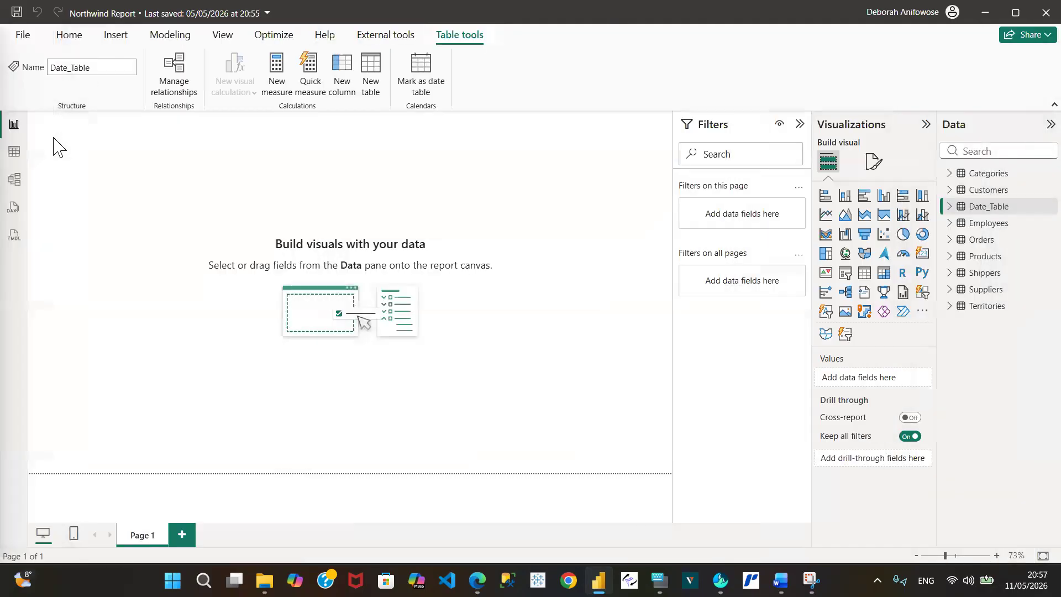